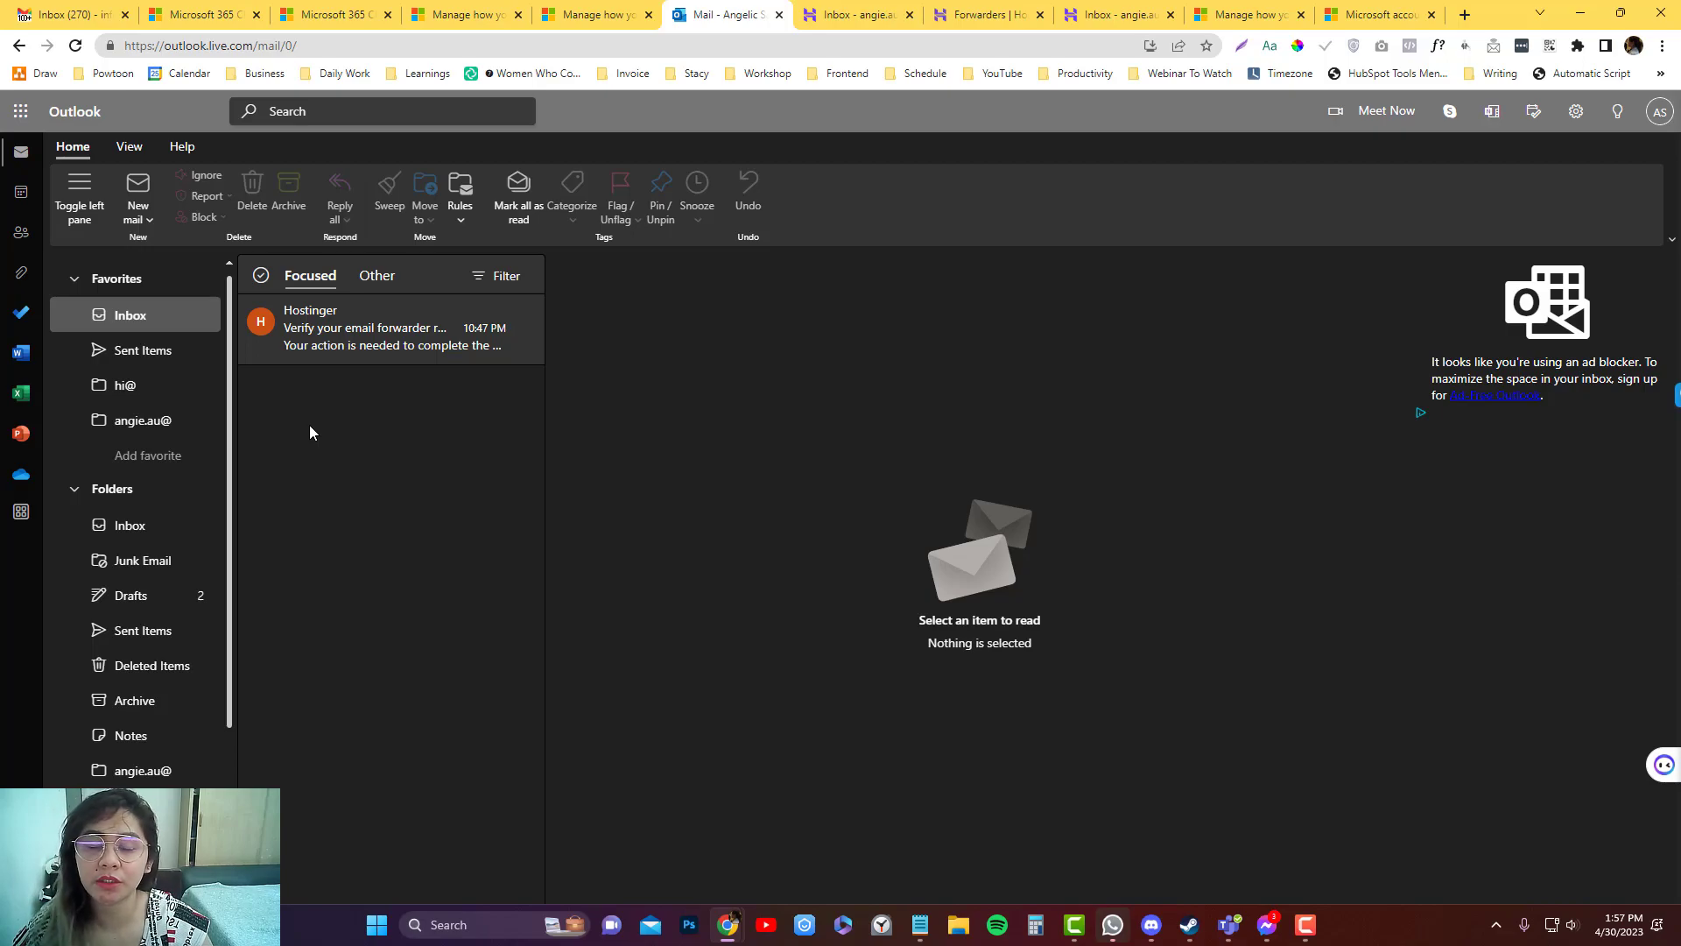
Open Outlook's full Settings on Mail › Sync email, showing the From address, aliases and POP/IMAP options.
left_click(1576, 112)
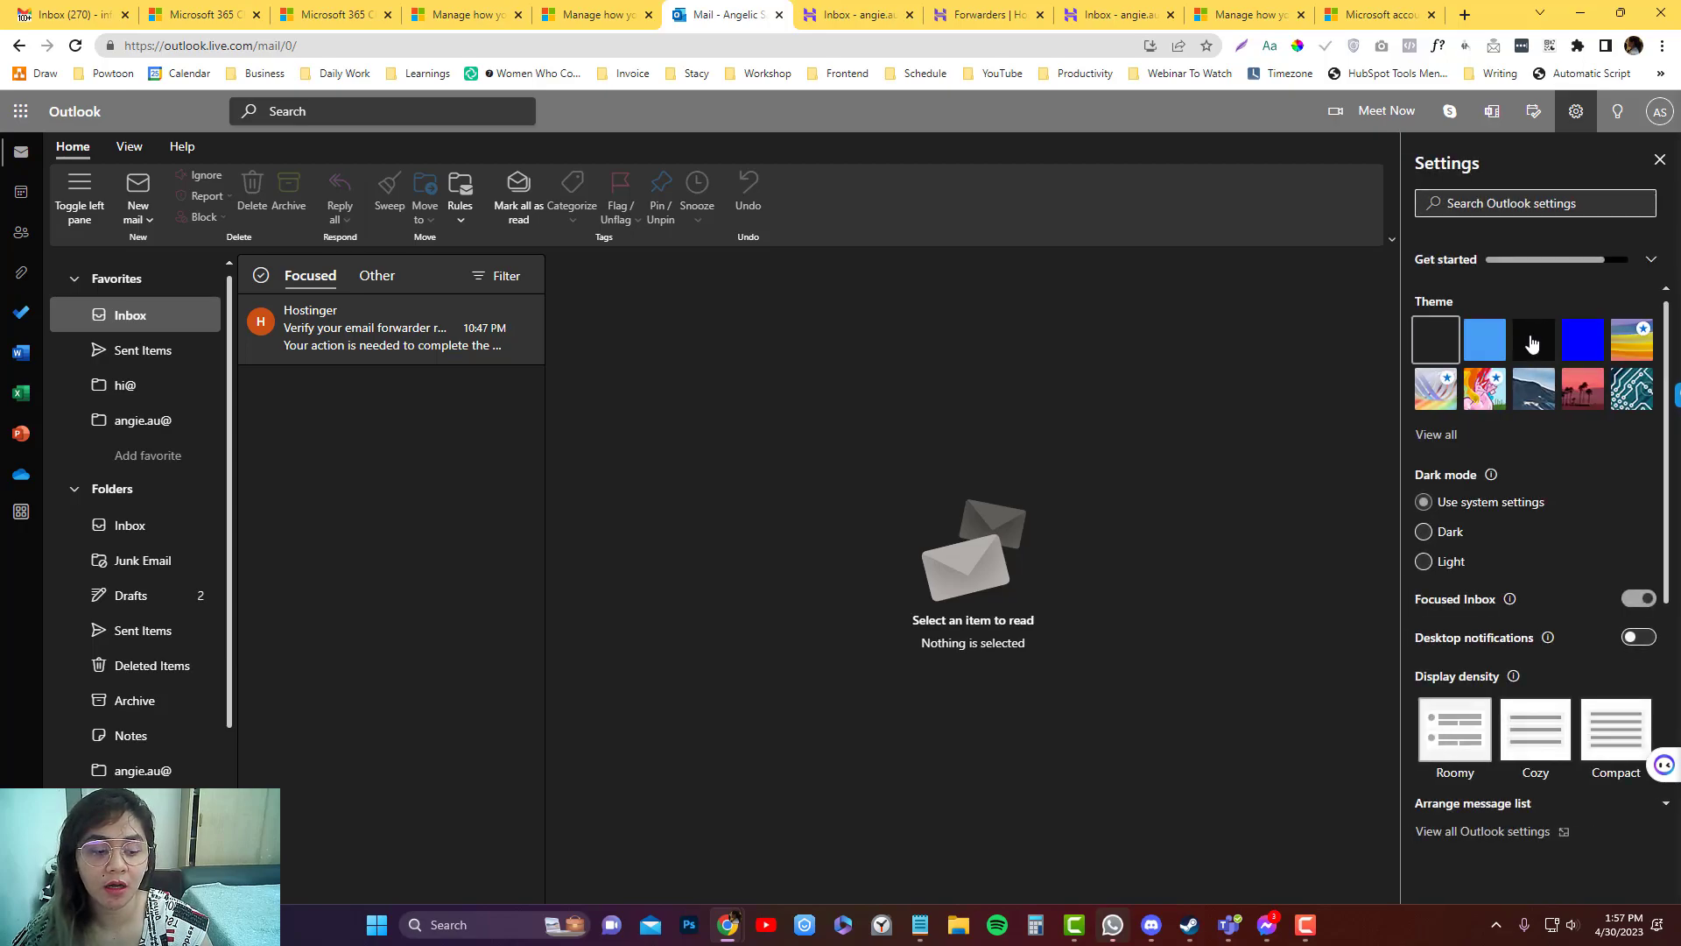
scroll(1463, 812, "down", 3)
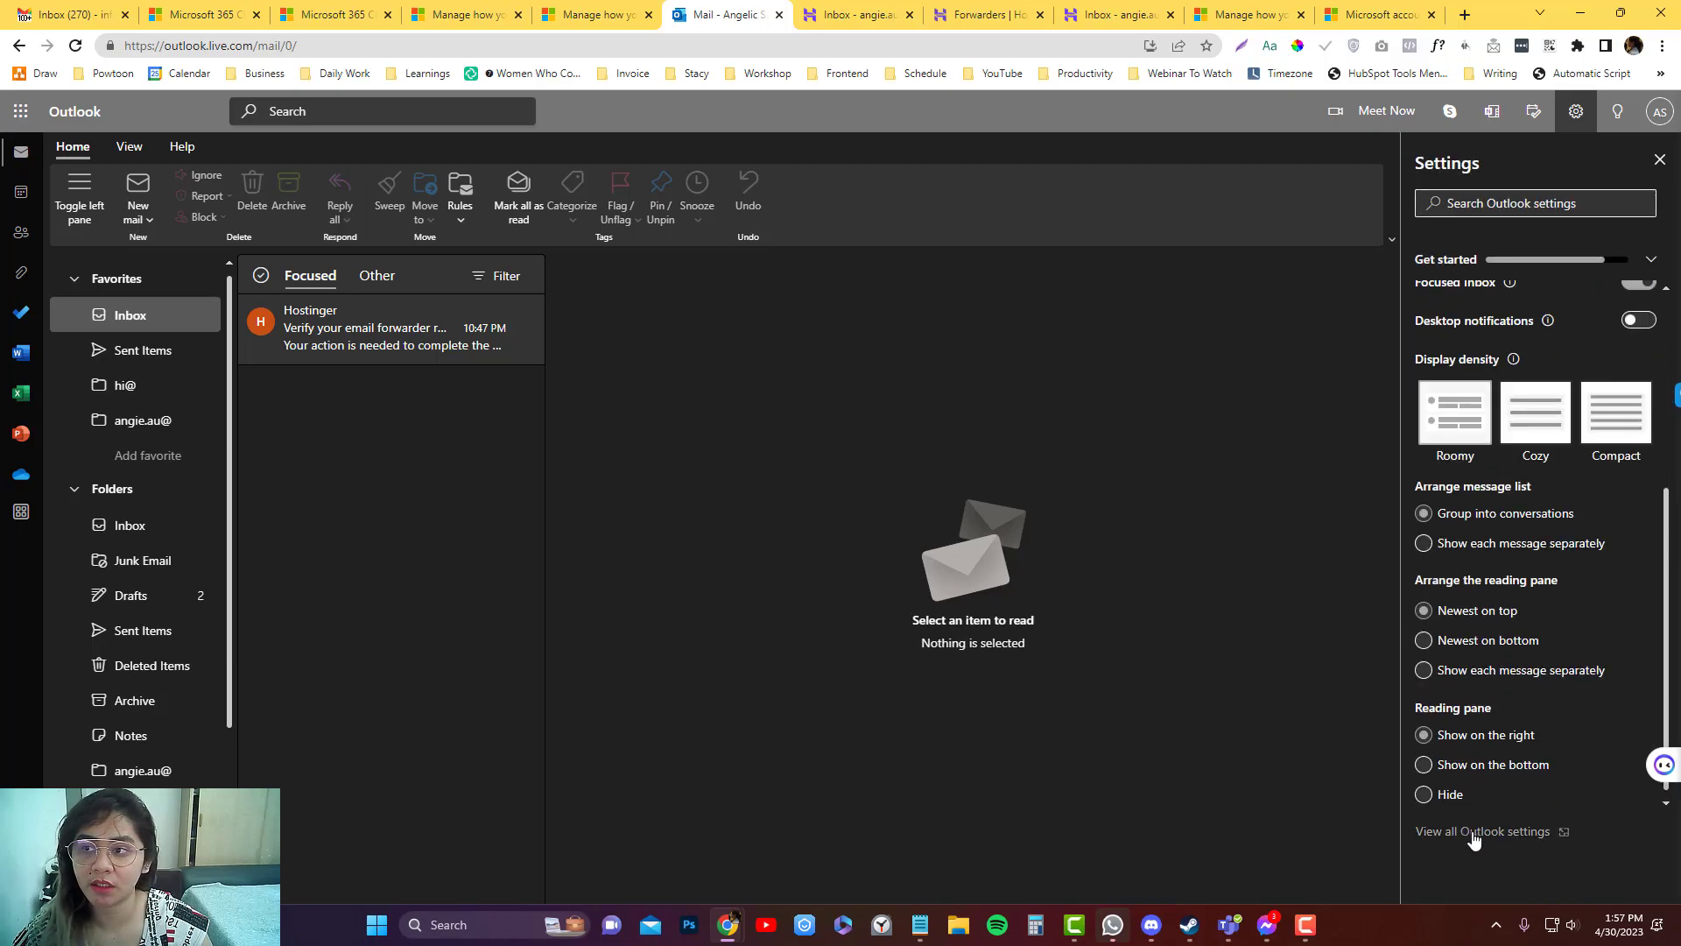
left_click(1488, 832)
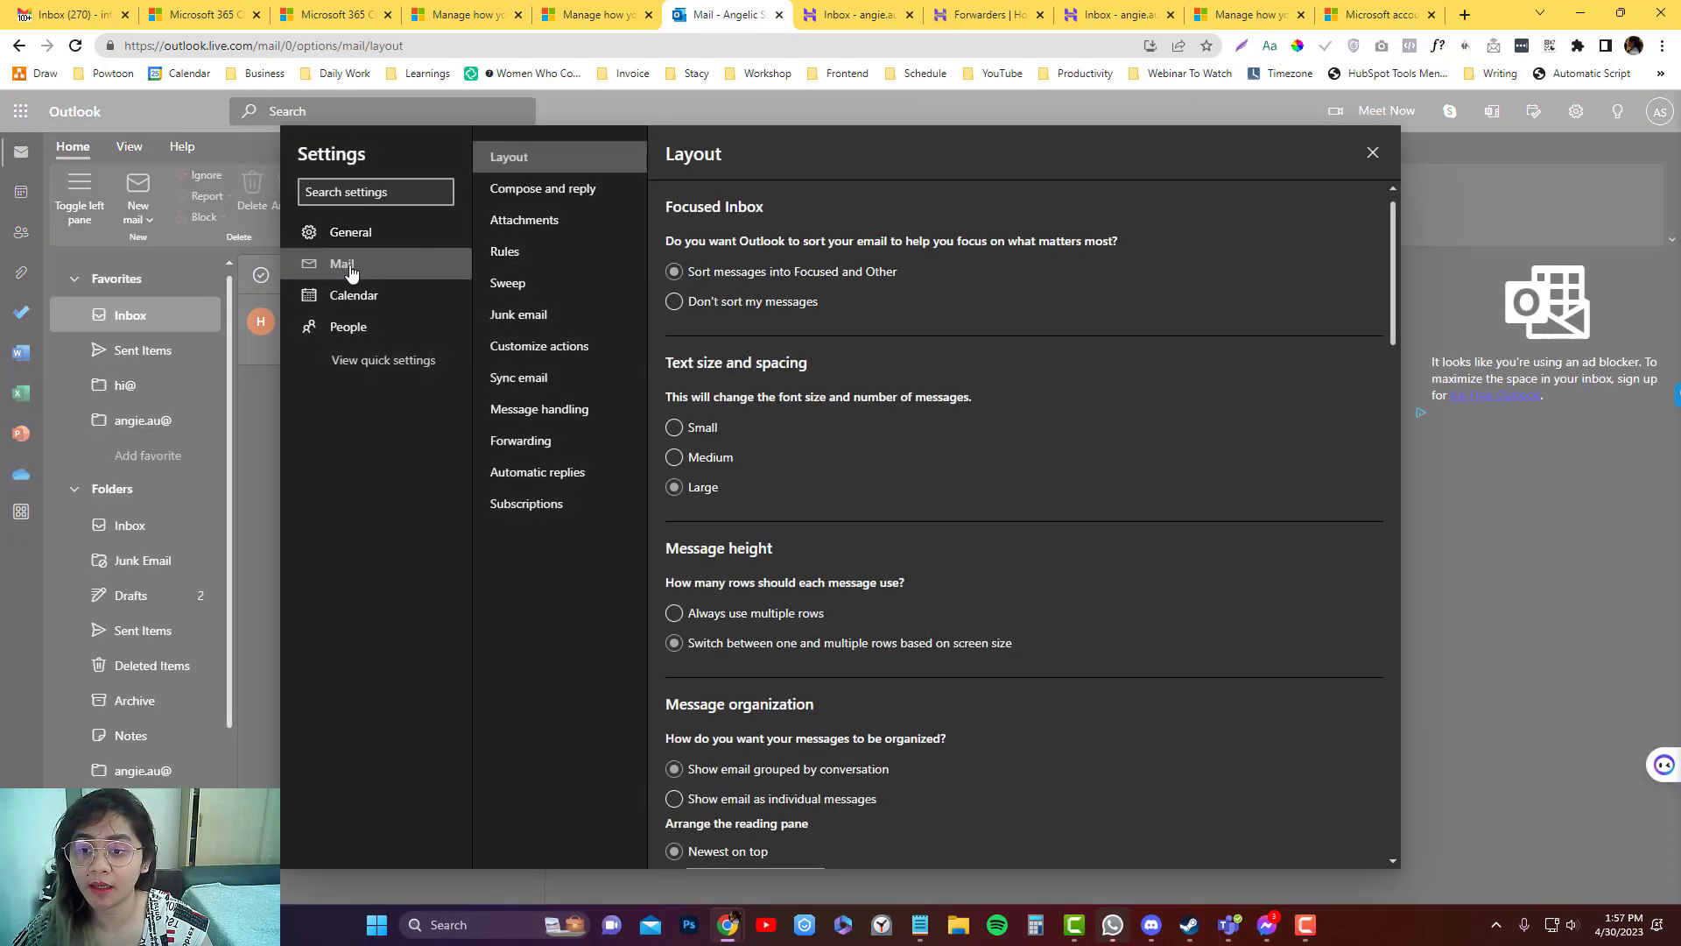
left_click(500, 386)
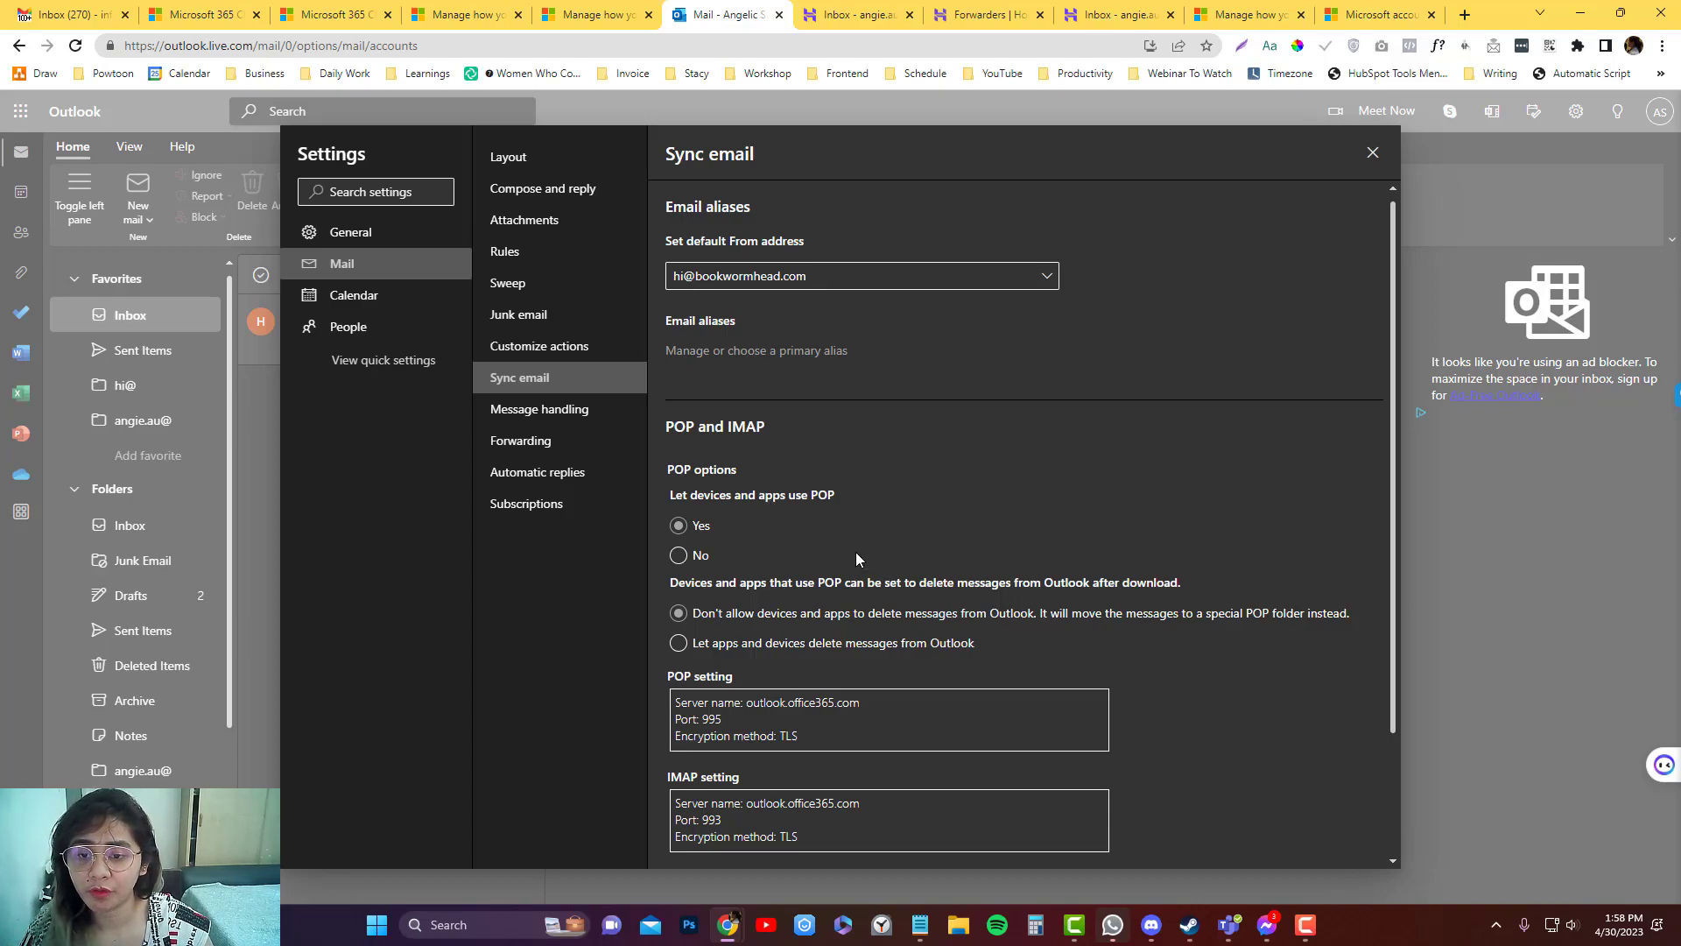
From the account's alias management, start adding an existing email address as a Microsoft account alias.
left_click(696, 352)
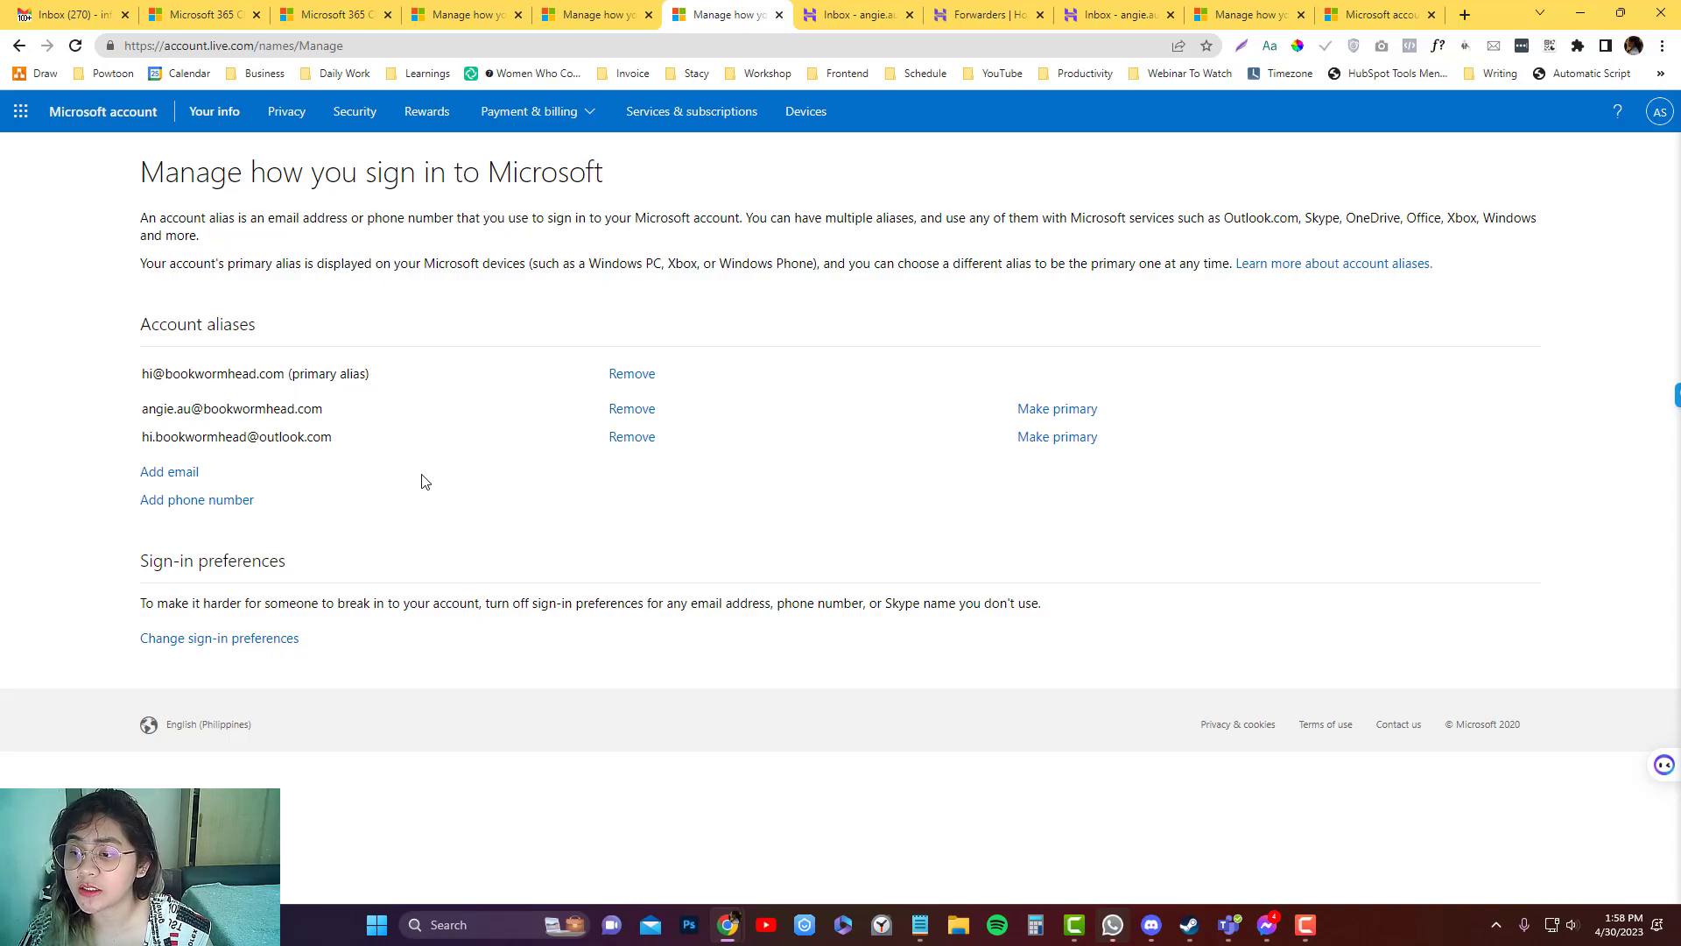
left_click(192, 473)
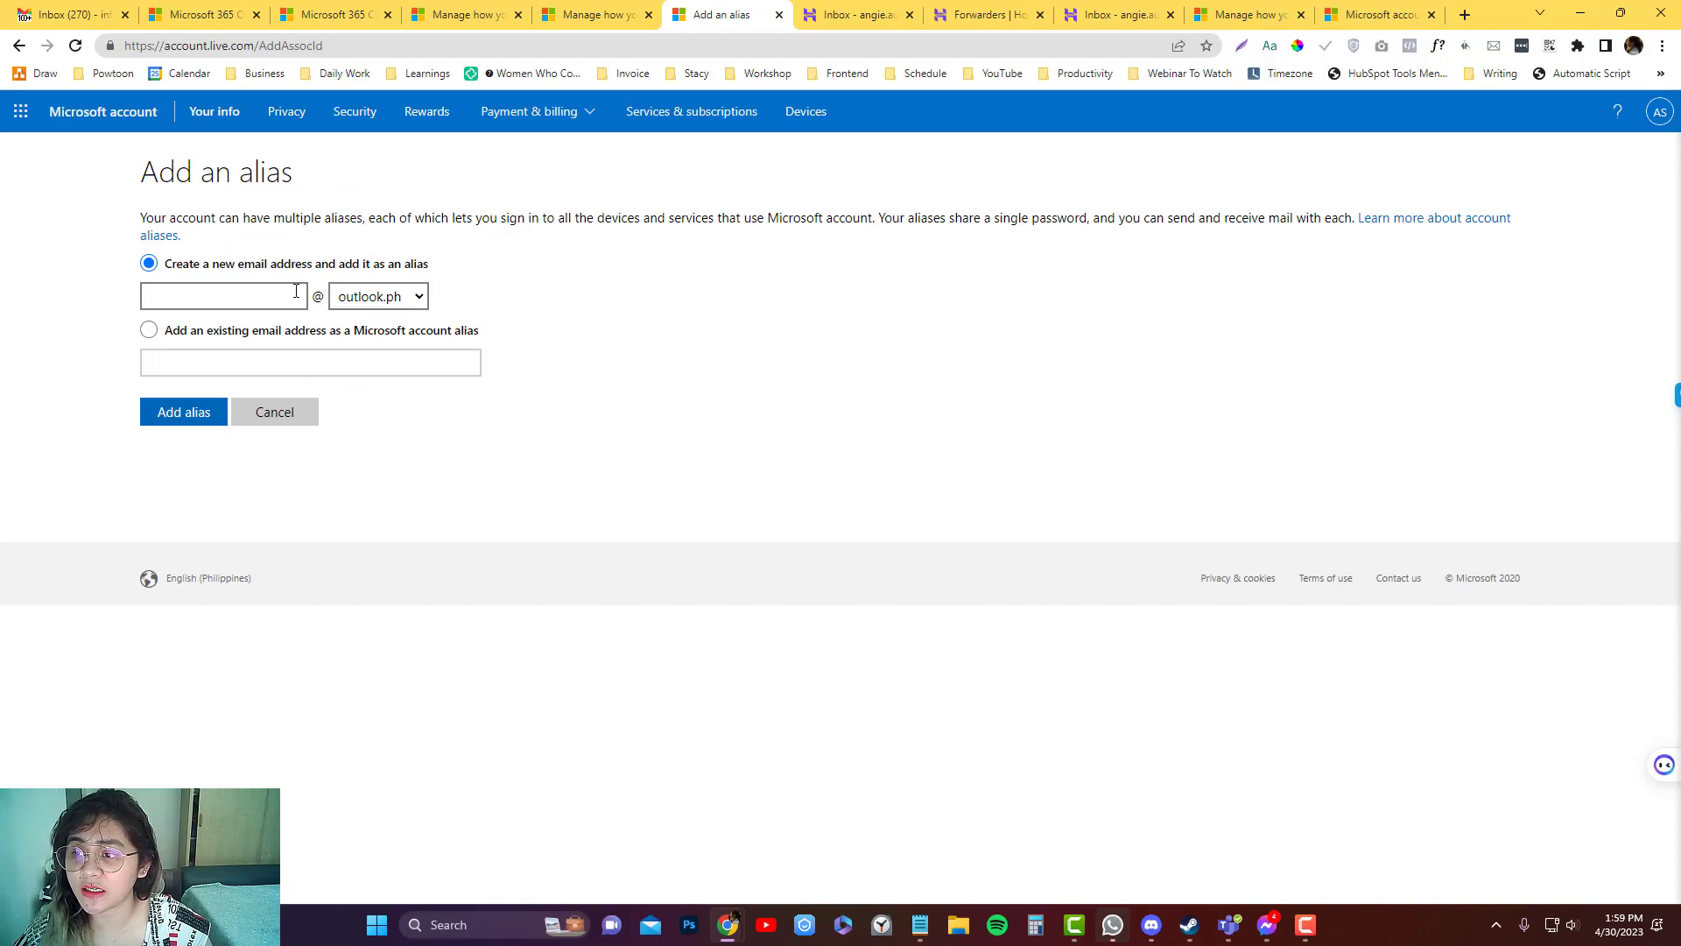
left_click(360, 298)
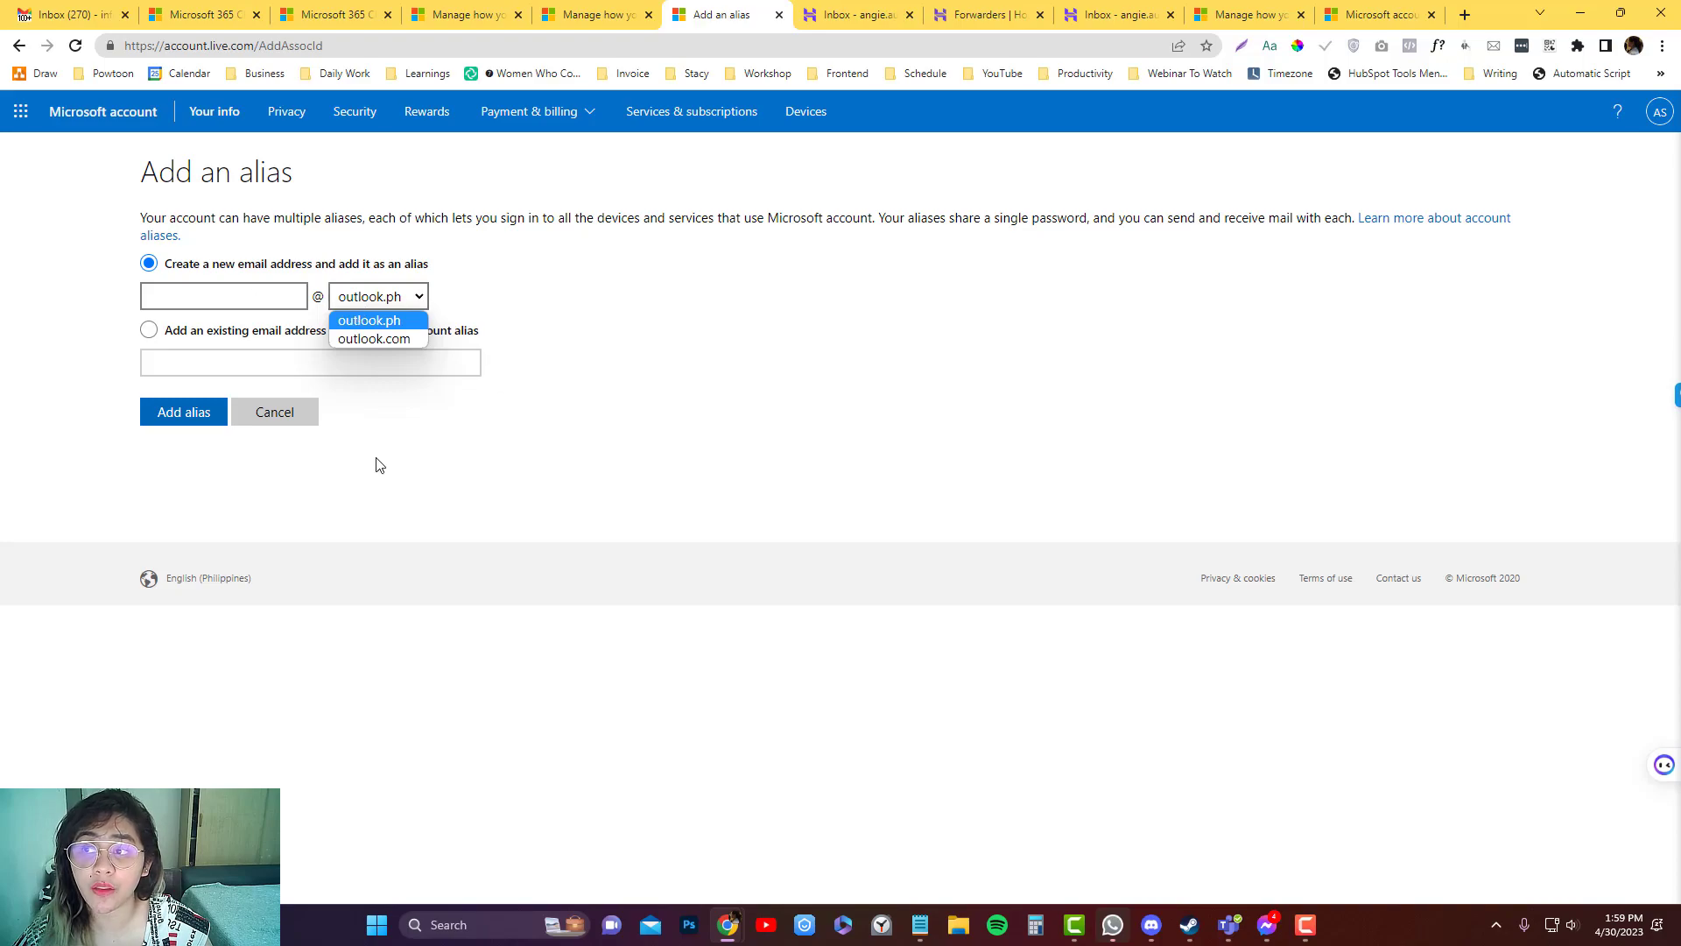
left_click(150, 330)
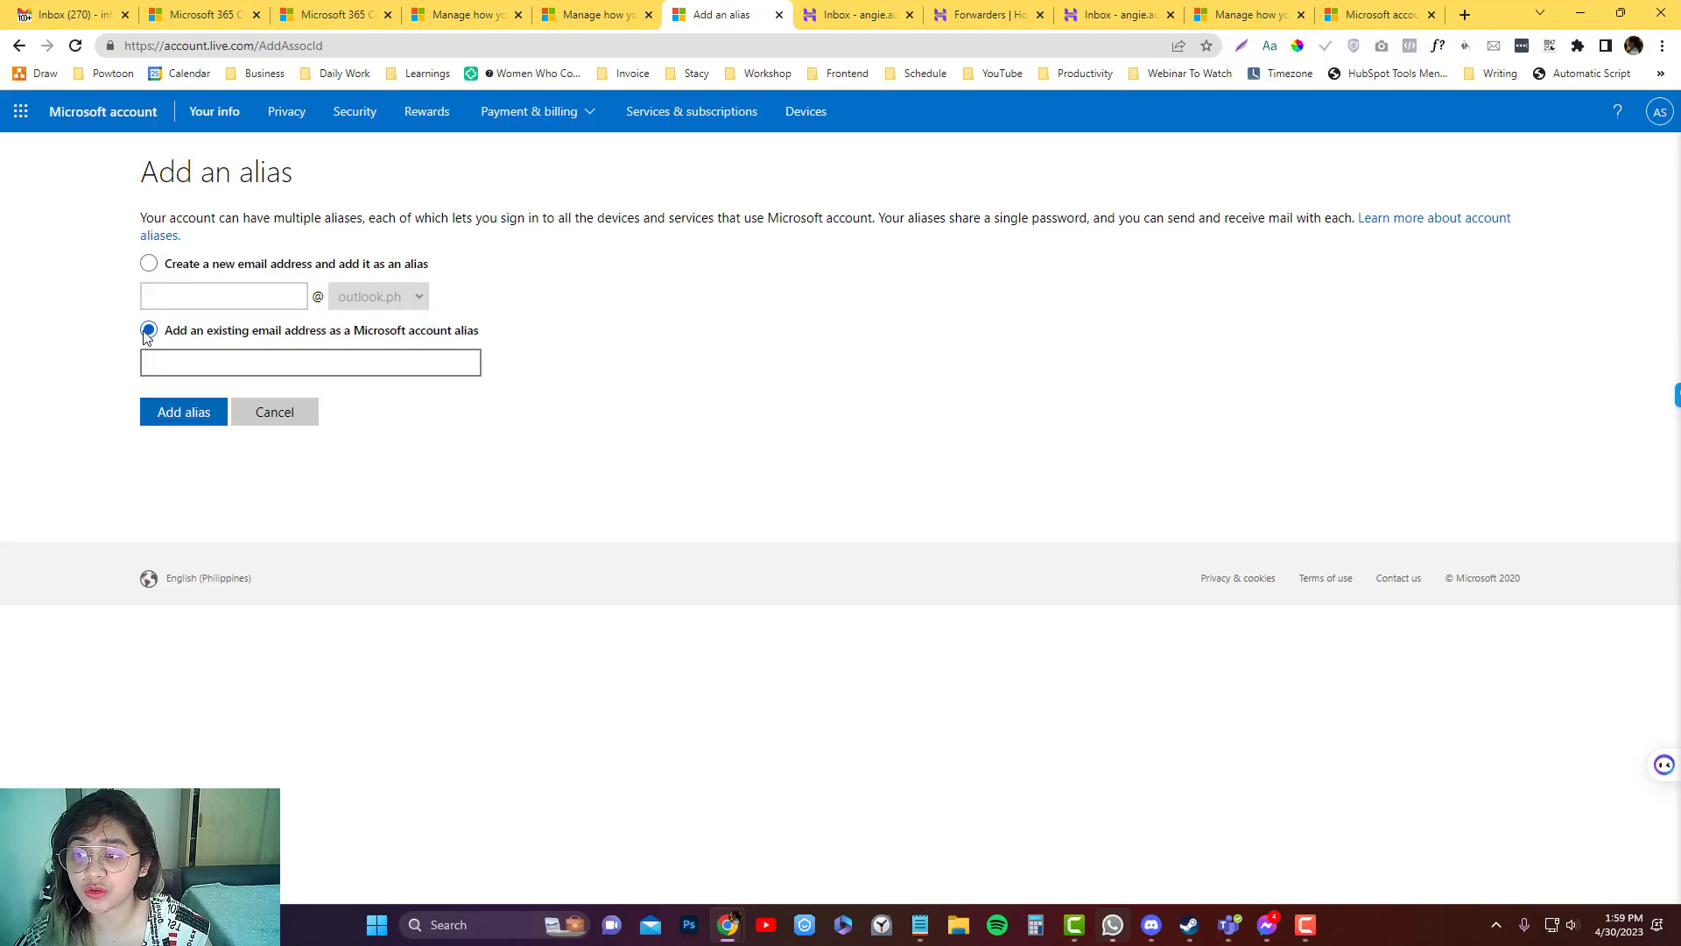
Open the domain's Email Accounts list in Hostinger hPanel.
left_click(194, 360)
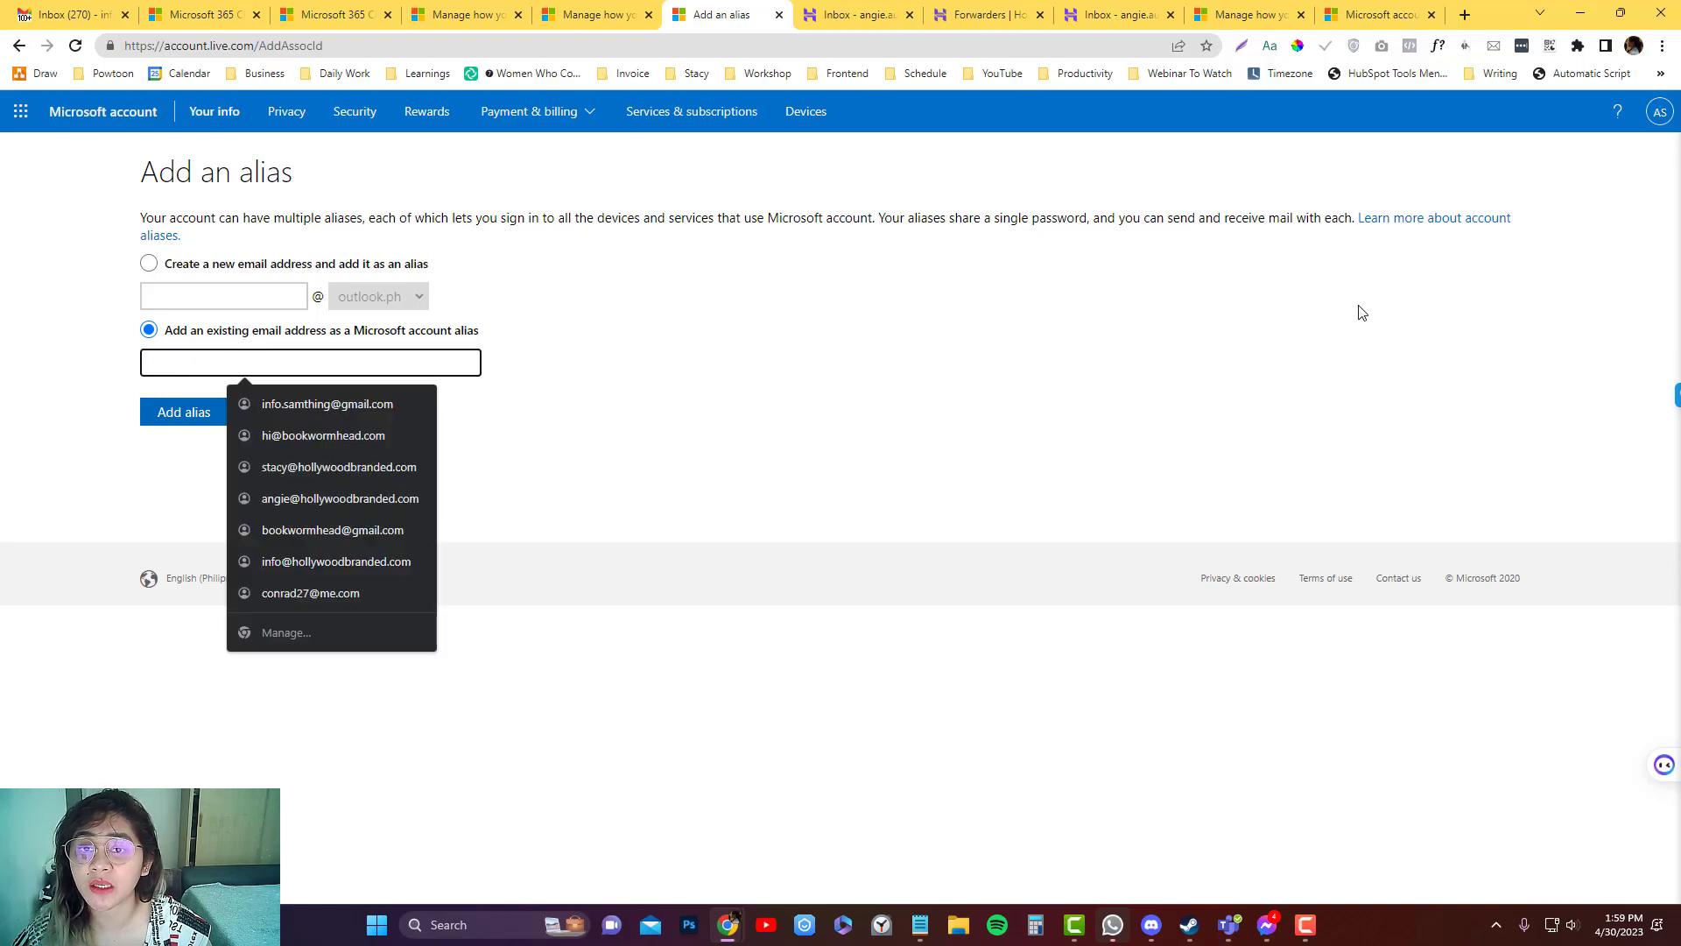
left_click(957, 14)
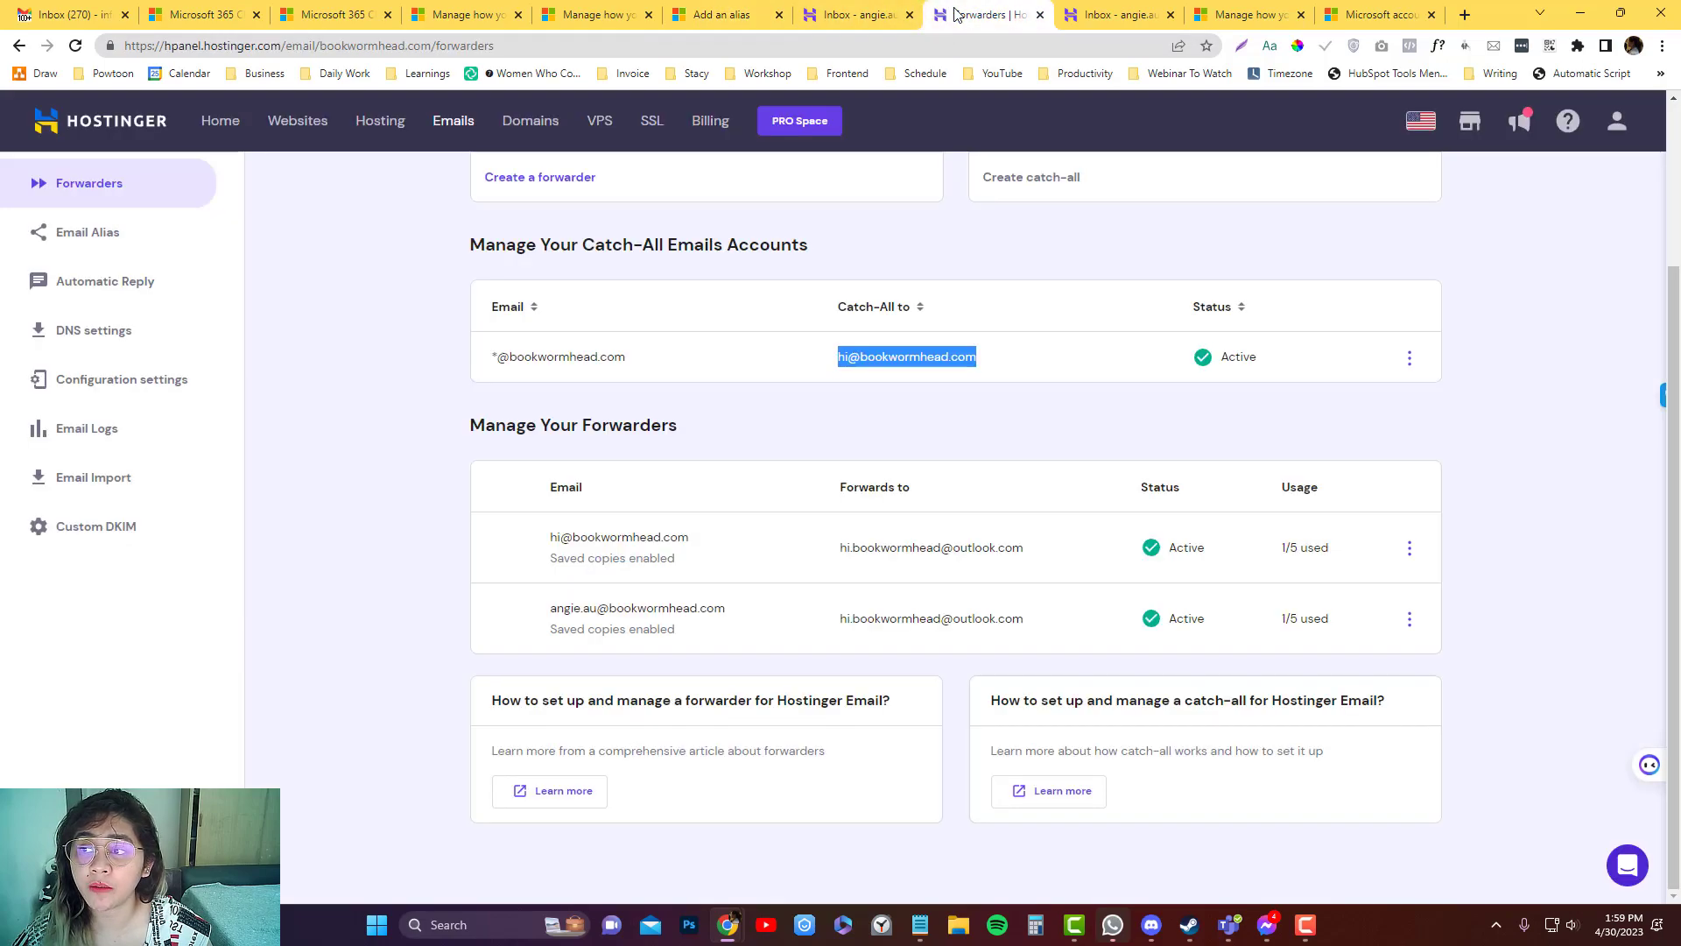
left_click_drag(957, 14, 826, 15)
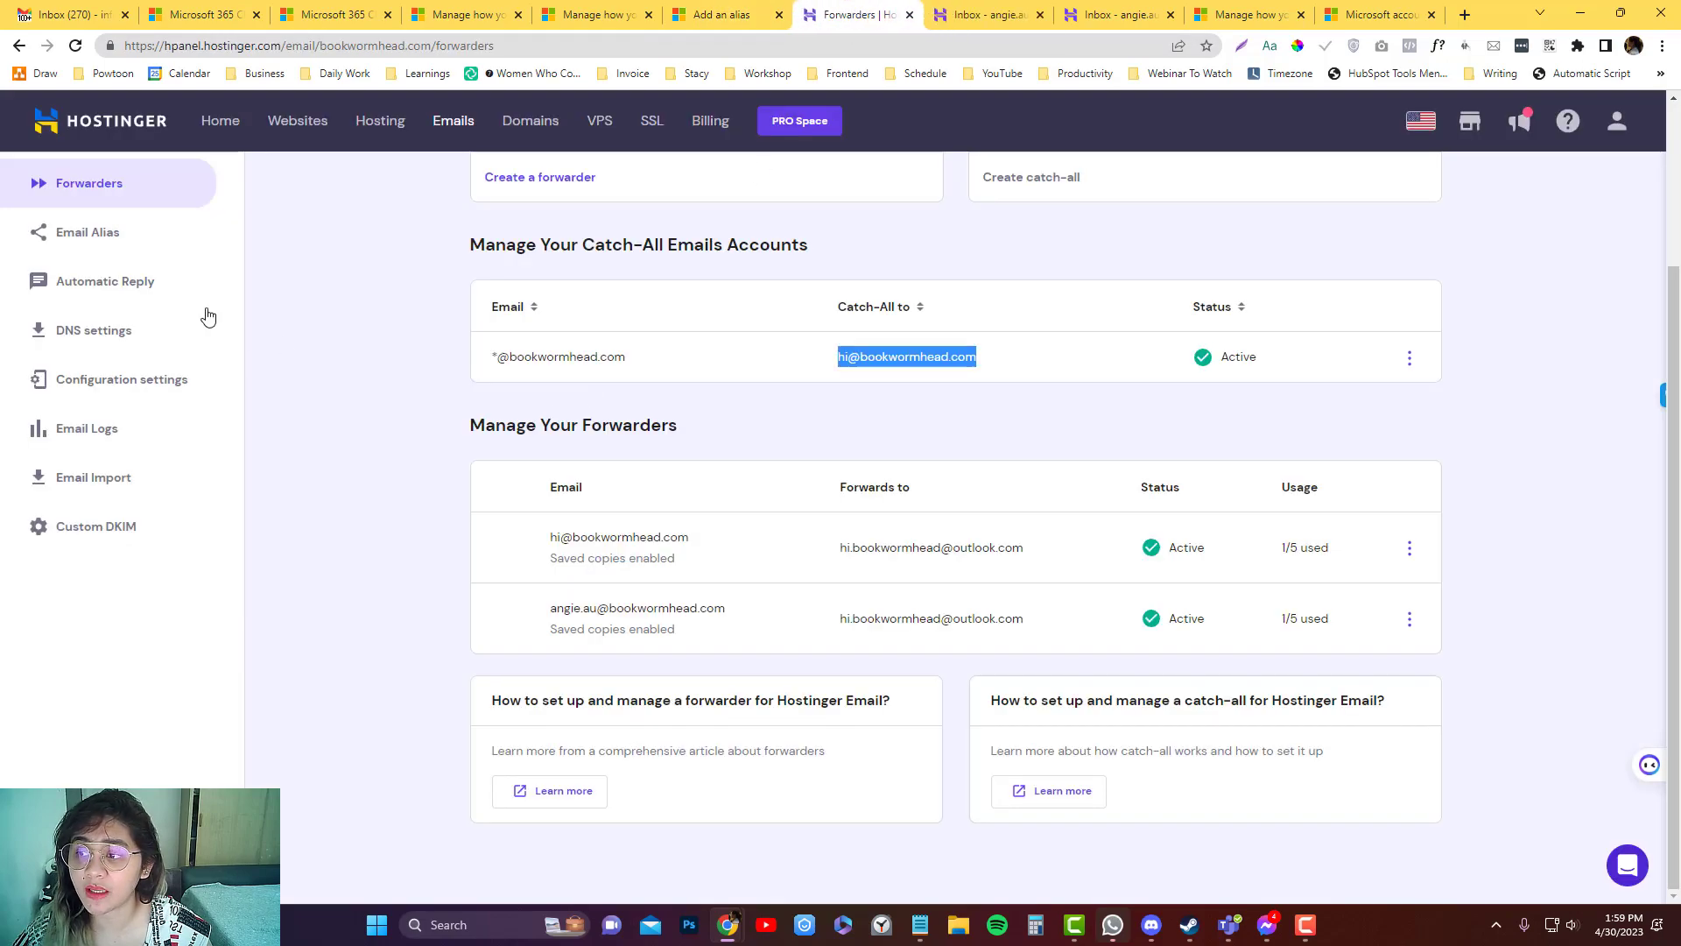
left_click(109, 251)
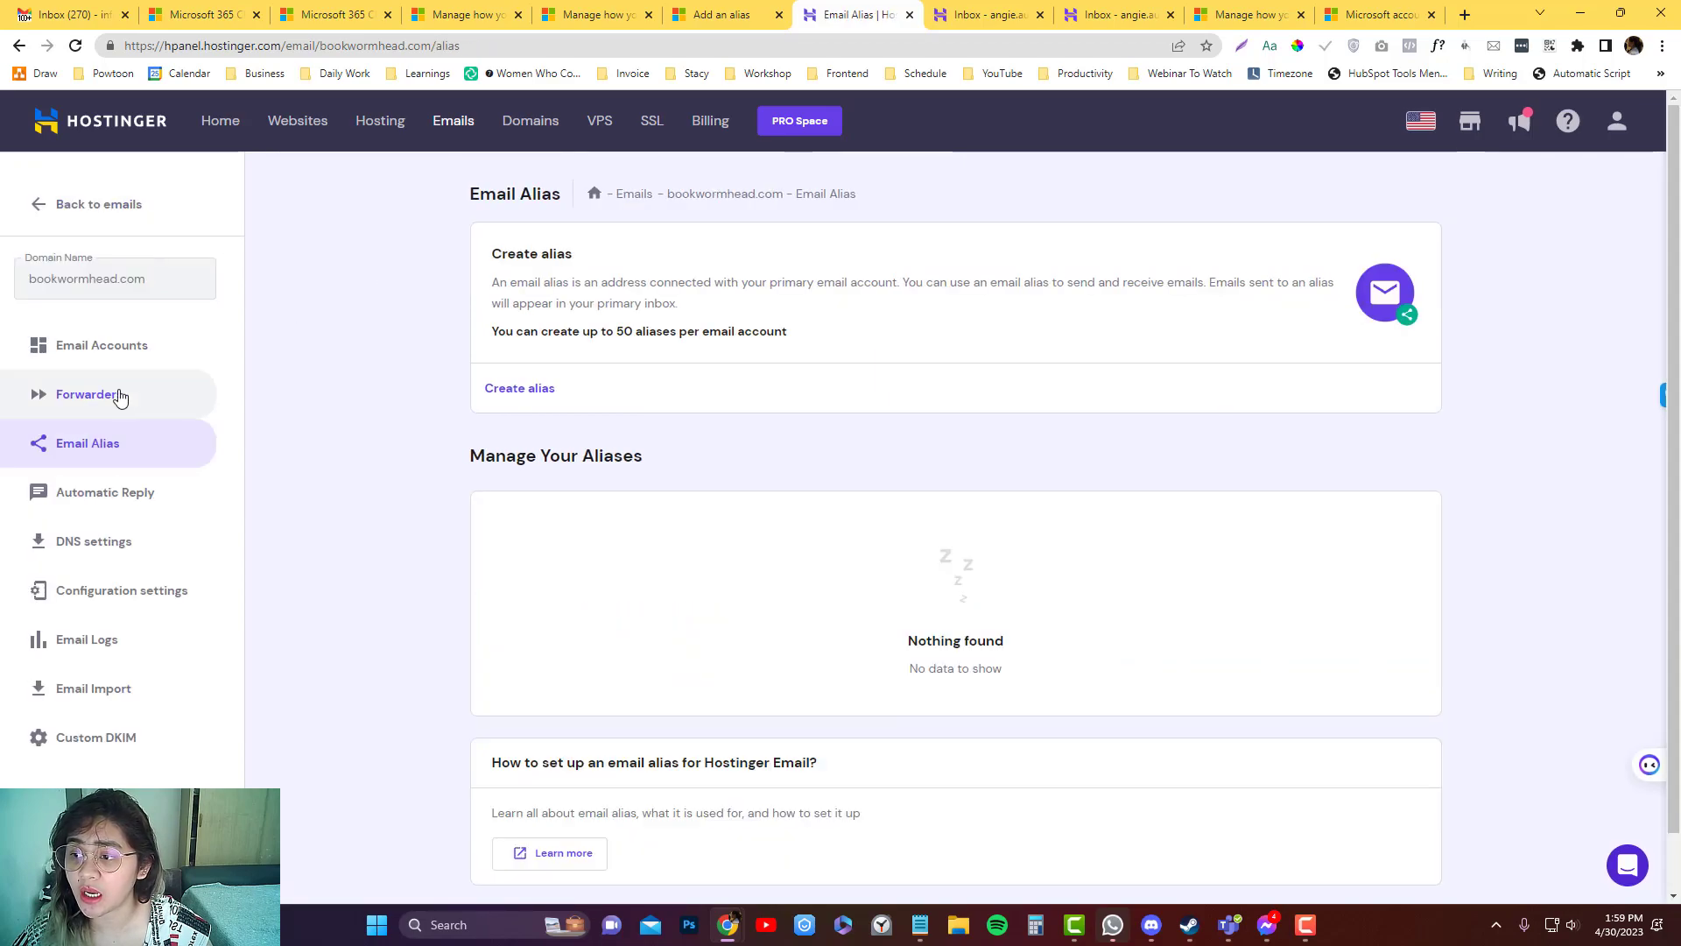
left_click(112, 355)
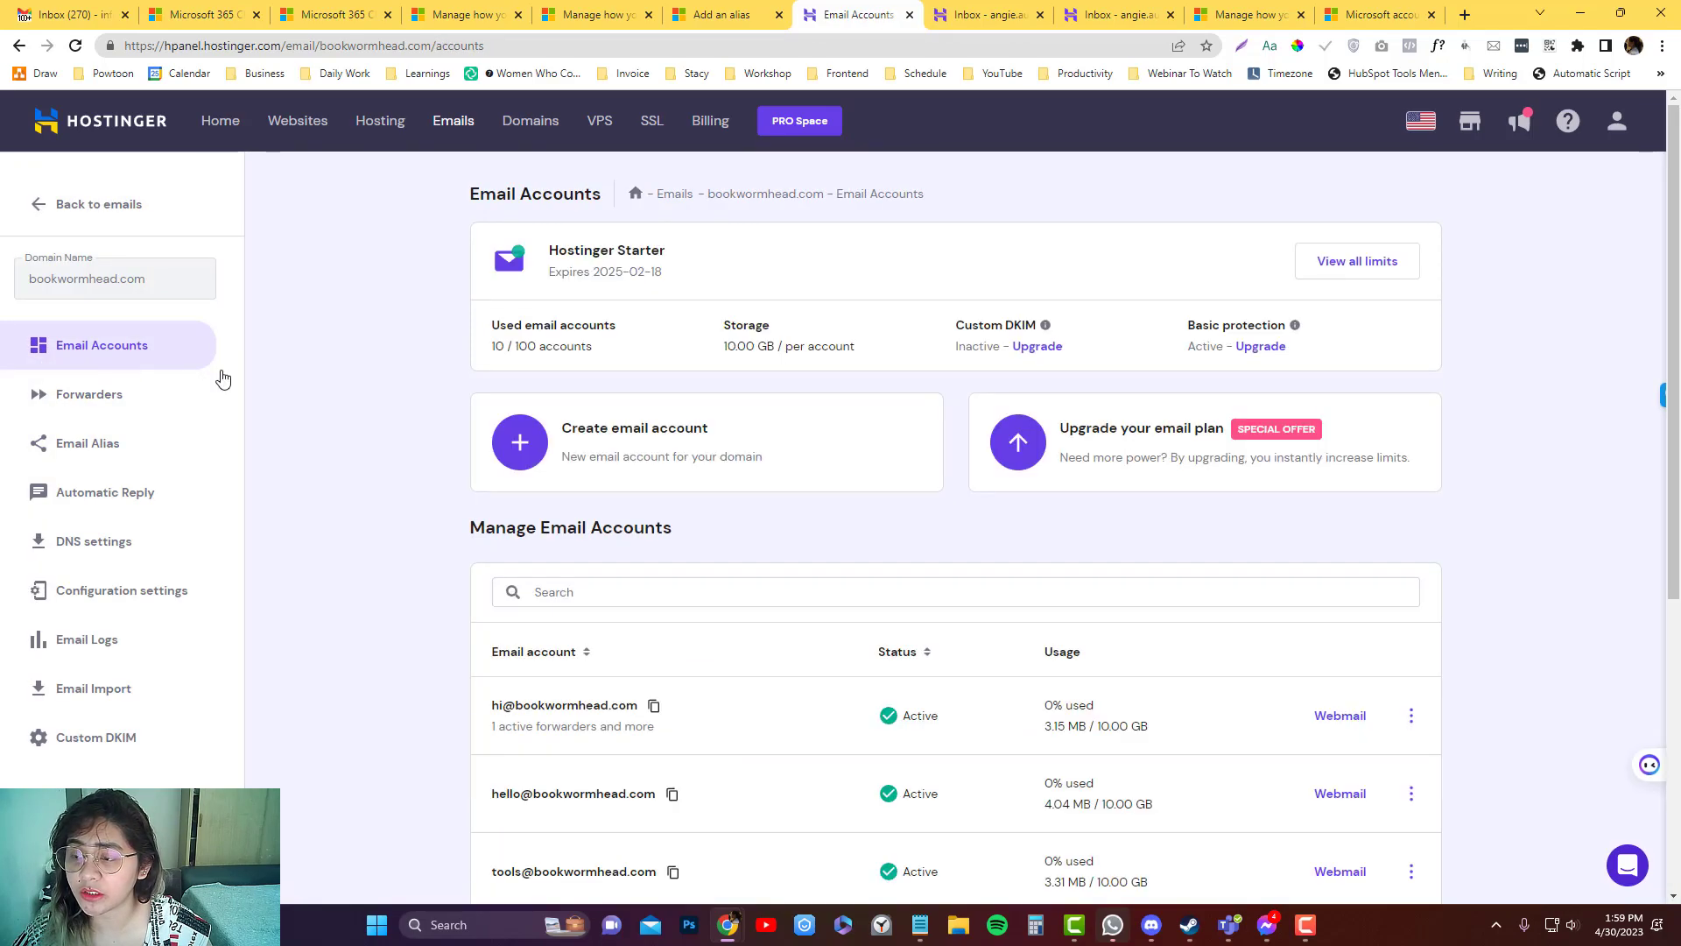
Go to accounts 6–10 and copy the invoice@ mailbox address.
scroll(565, 450, "down", 5)
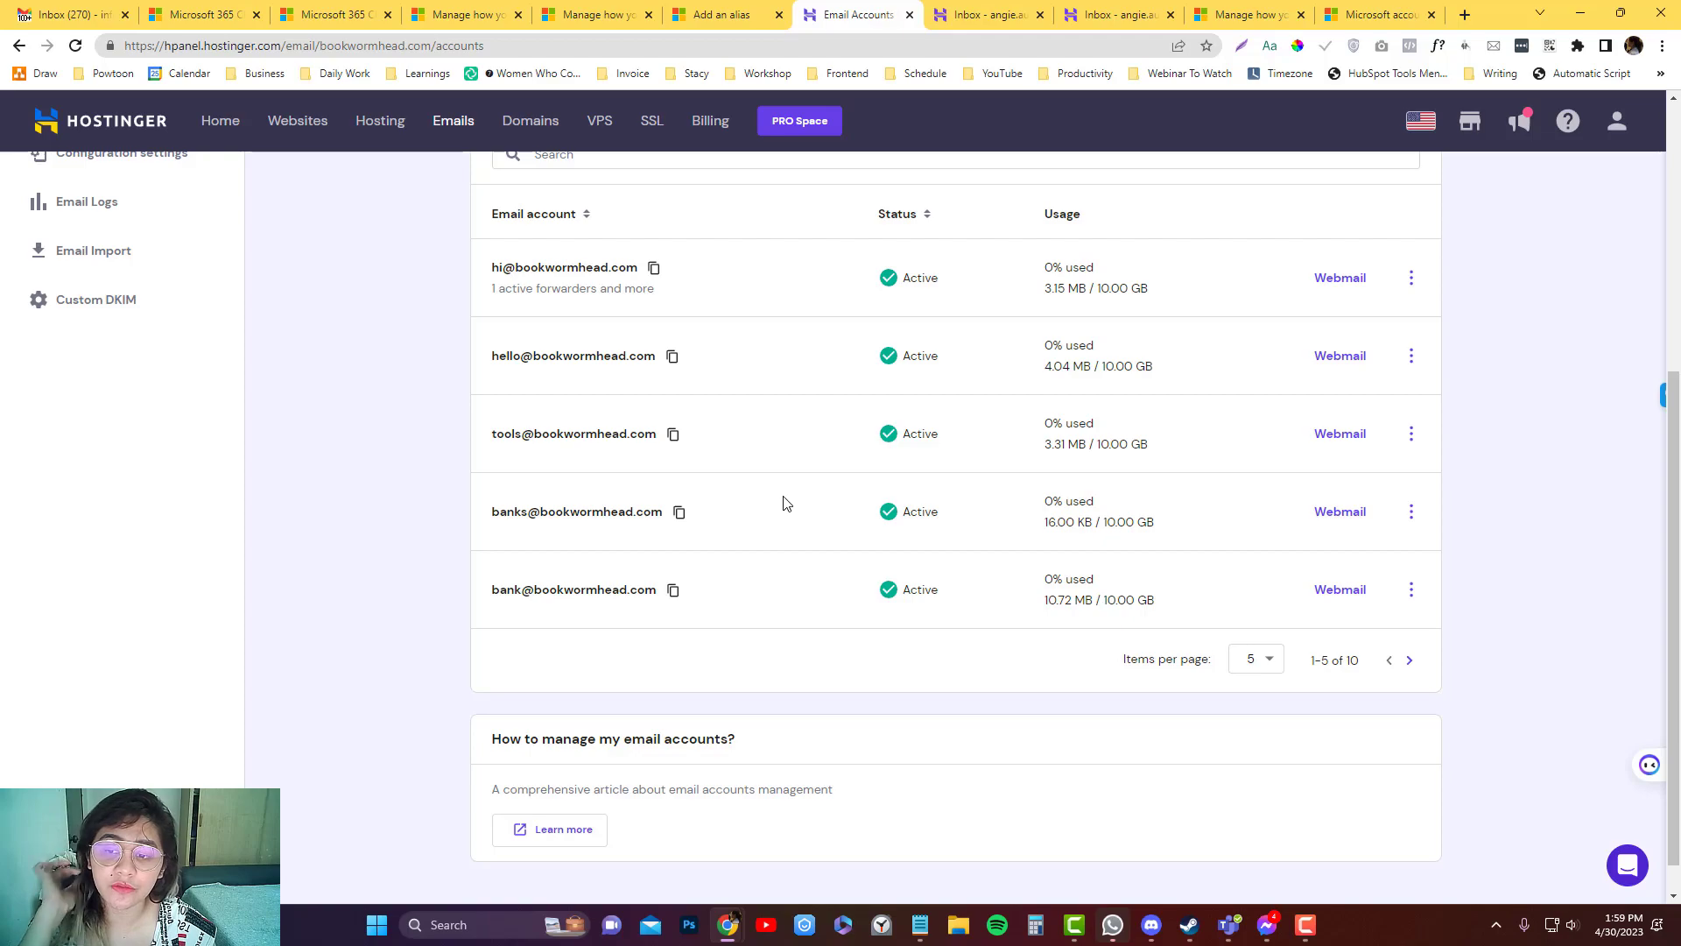
left_click(724, 15)
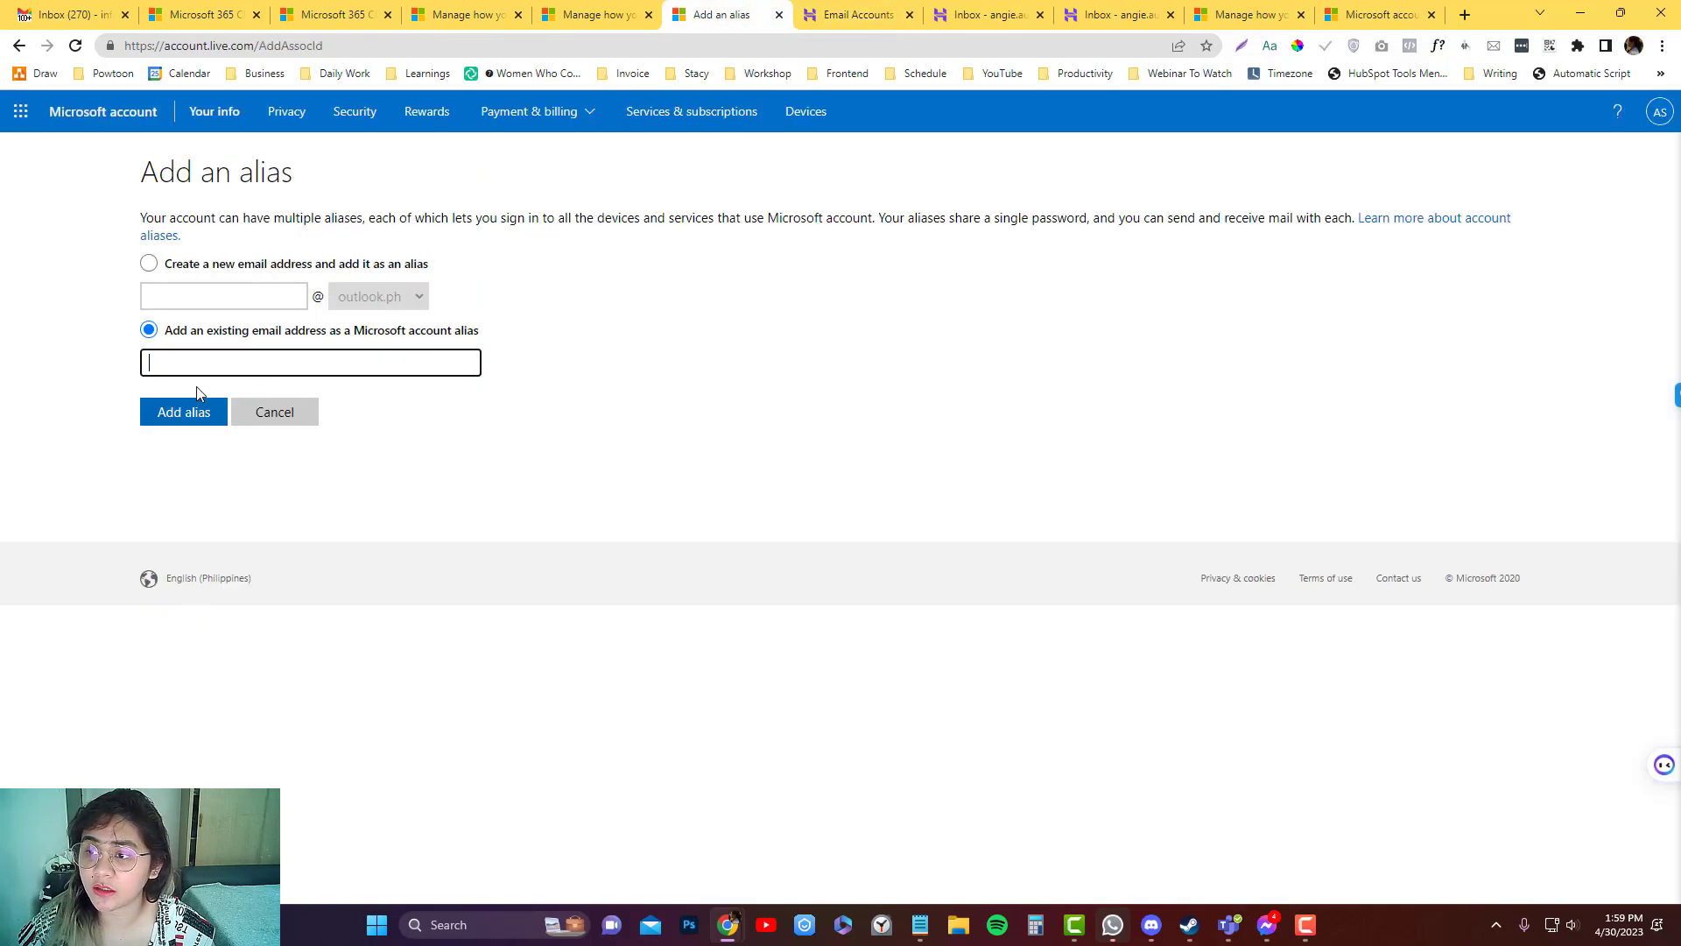
left_click(827, 15)
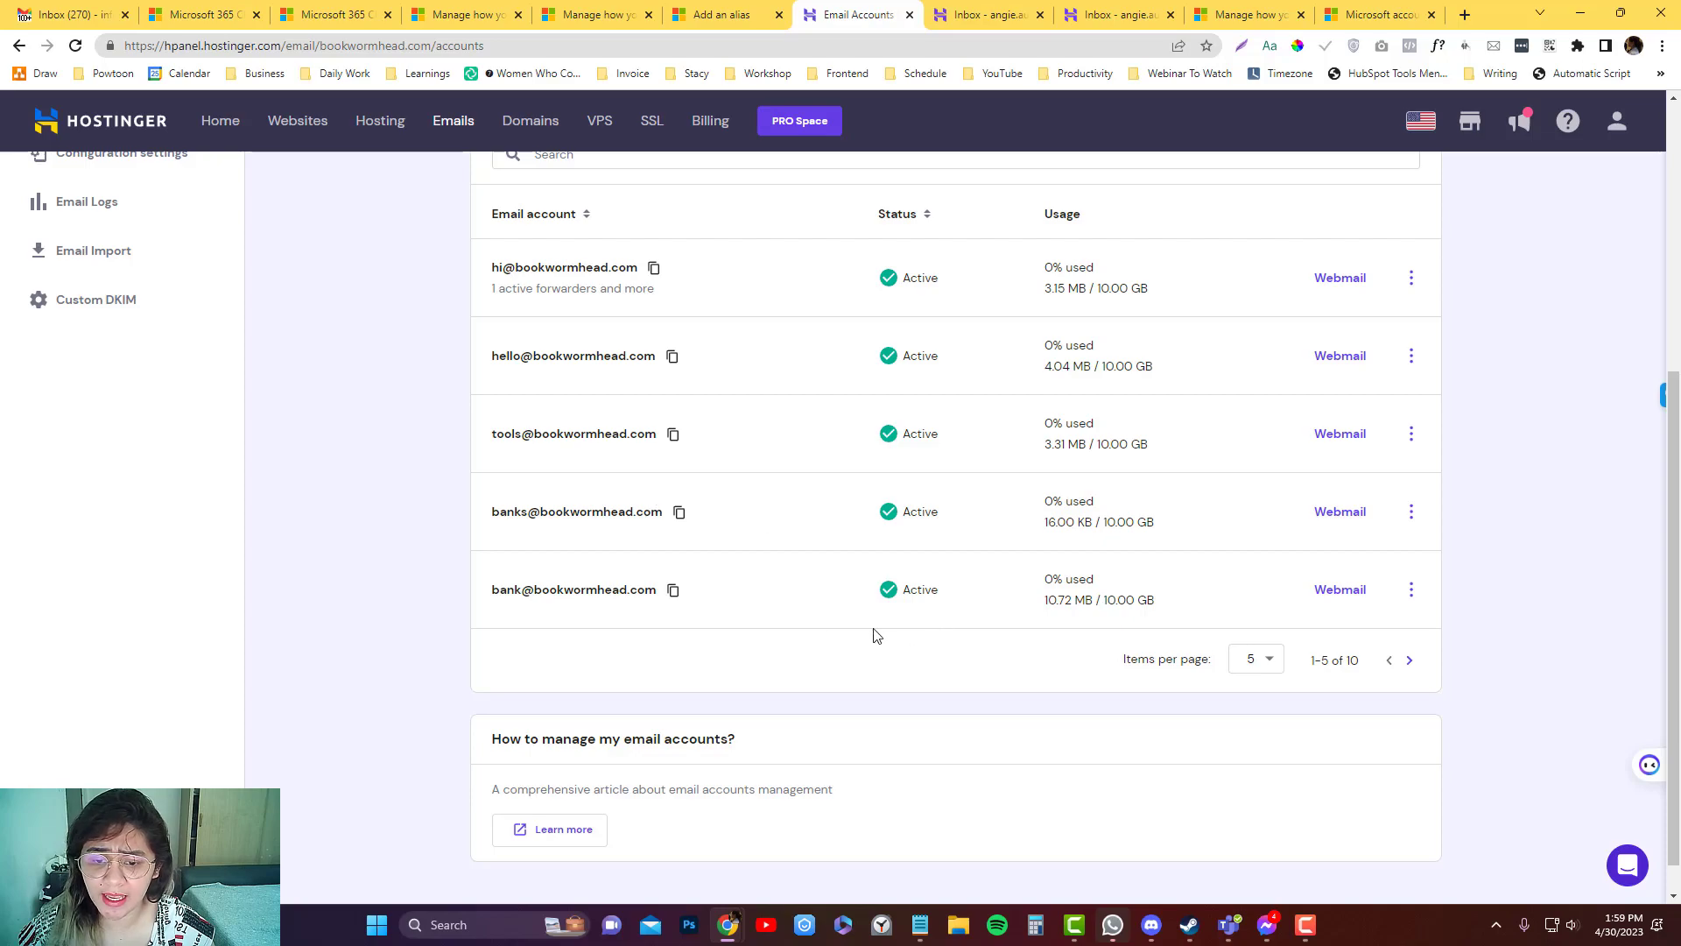
left_click(1409, 660)
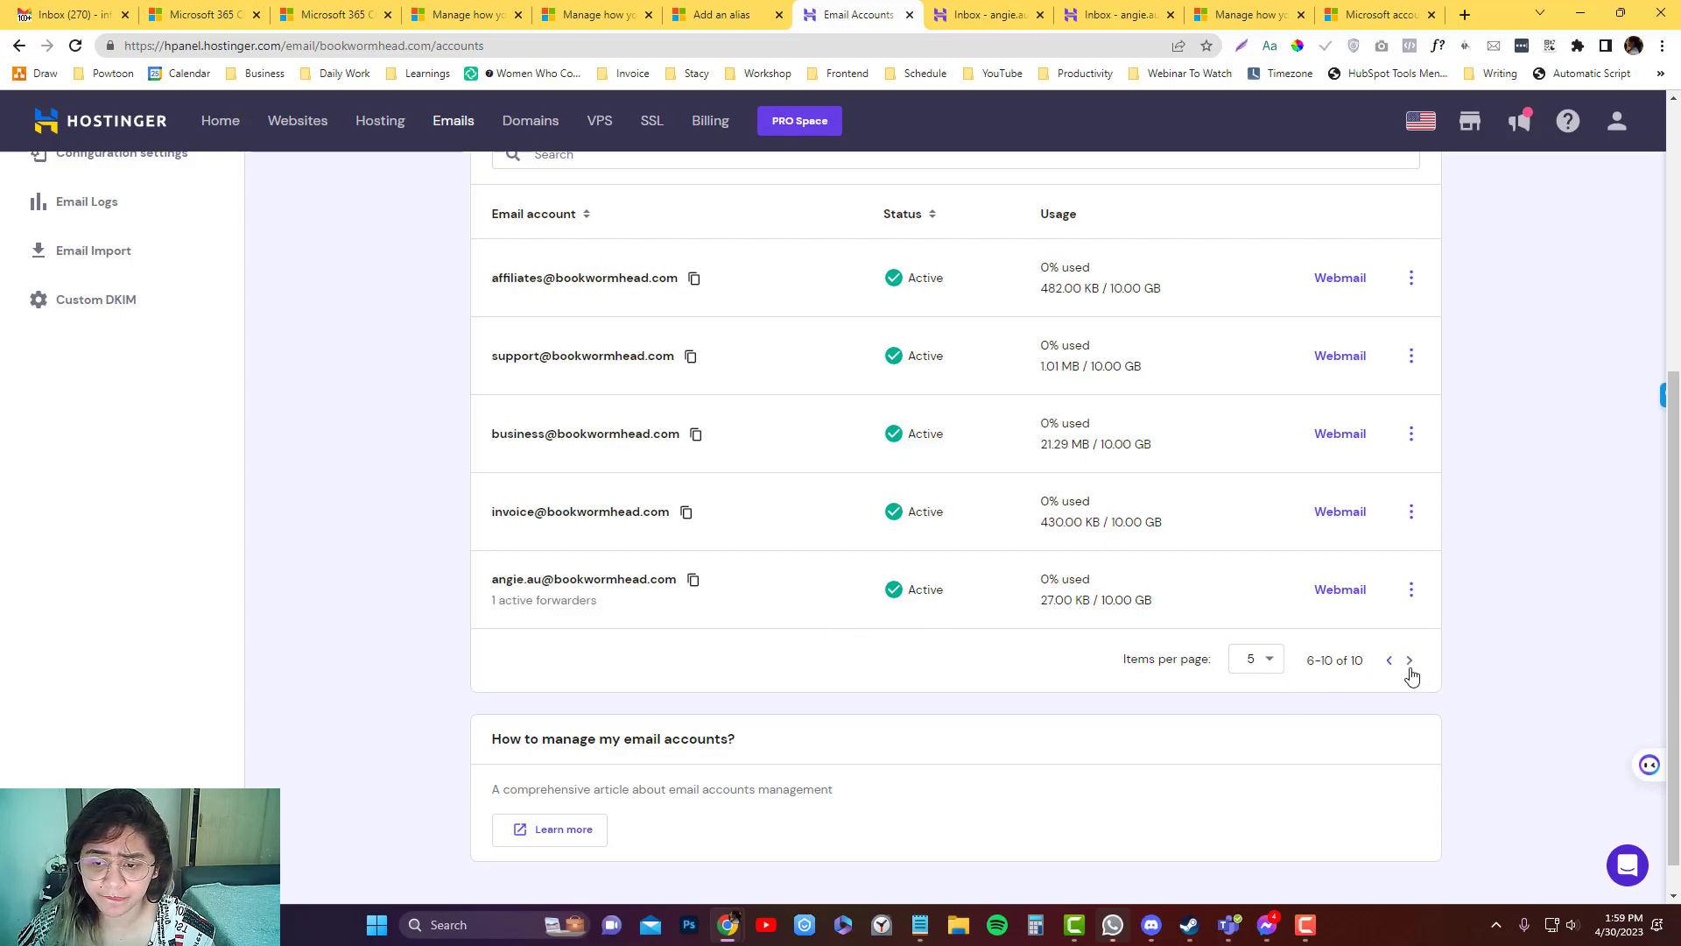
left_click(687, 513)
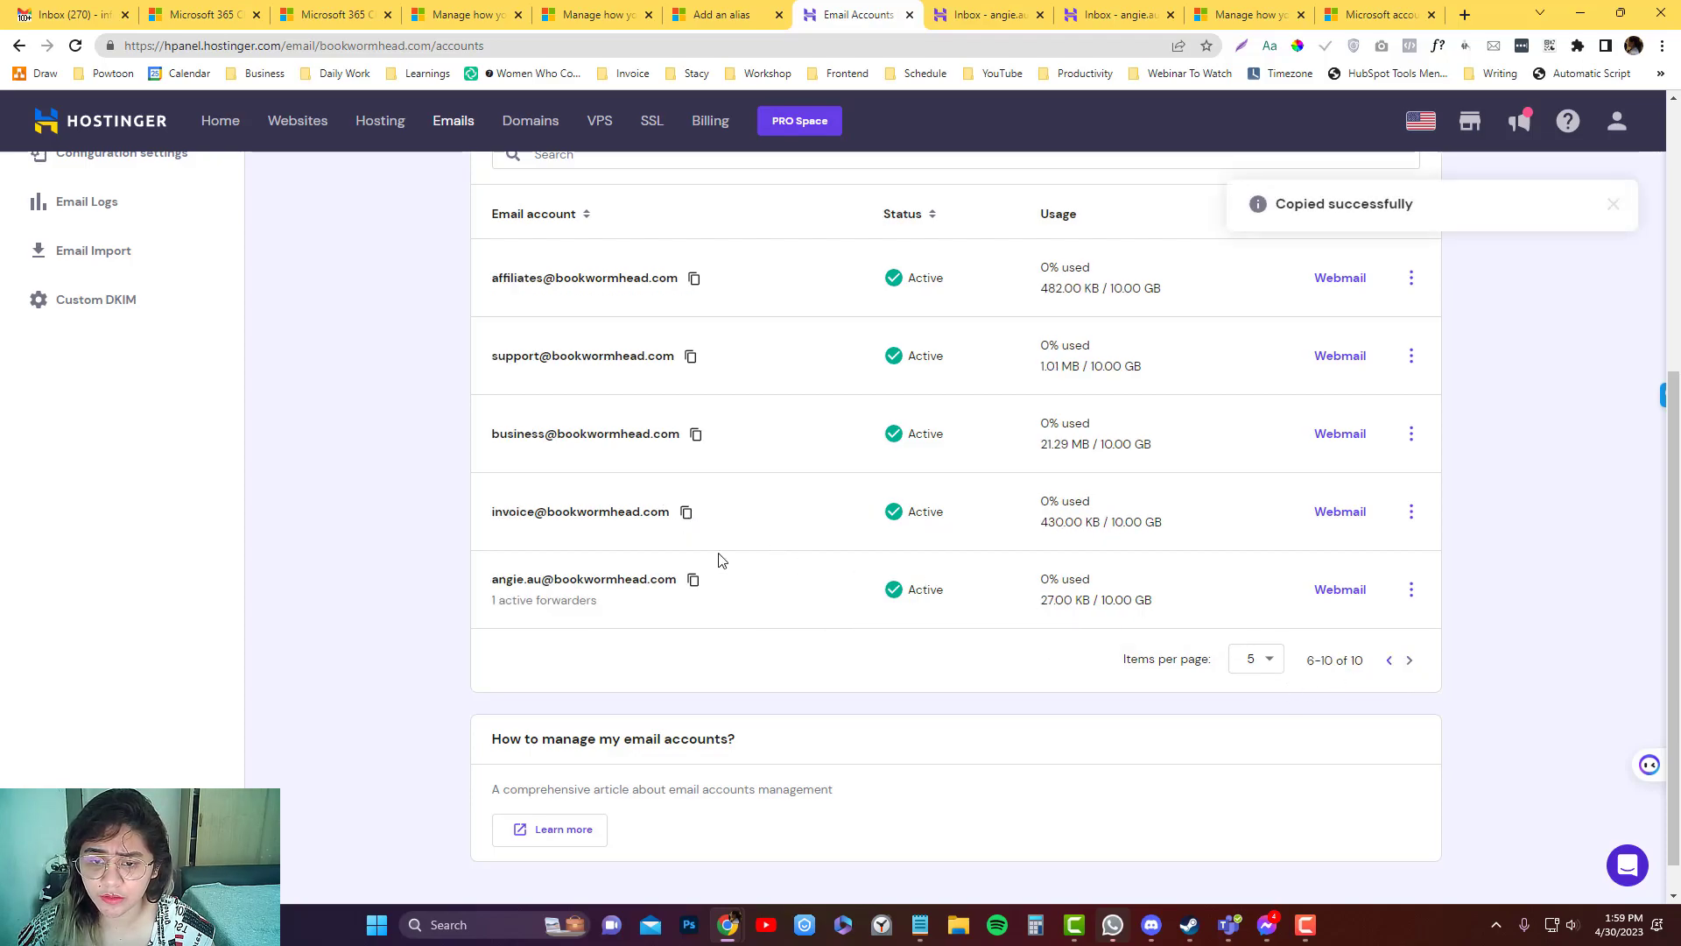
Paste the invoice@ address in as a new alias and send its verification email.
left_click(759, 10)
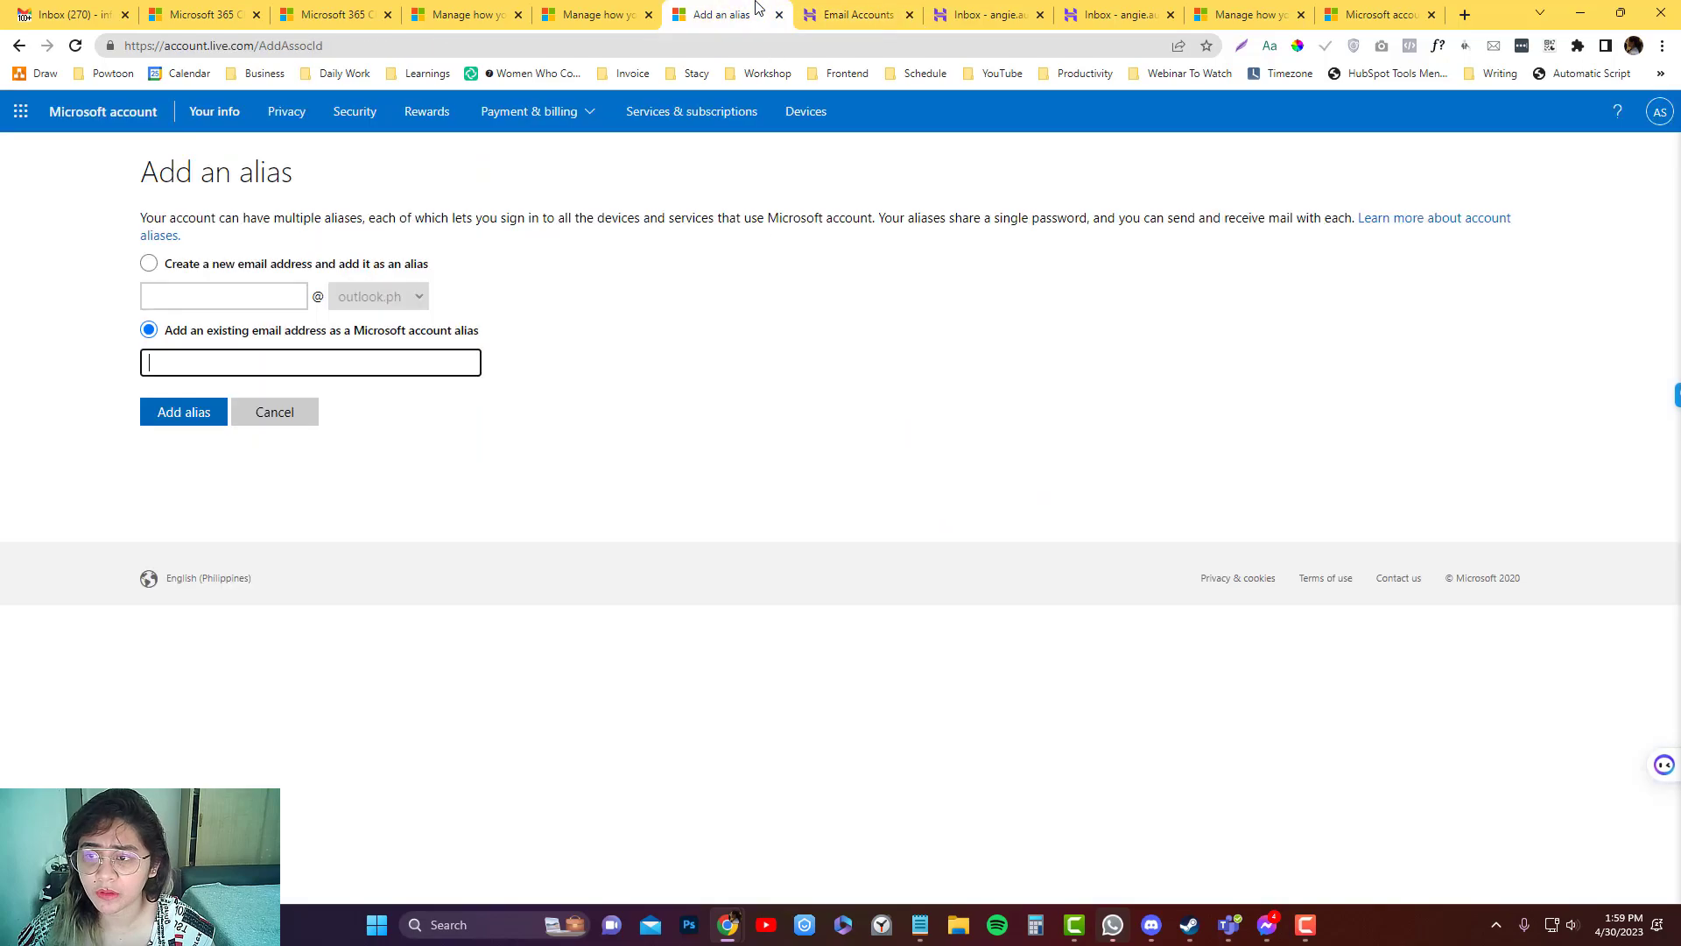
key("ctrl+v")
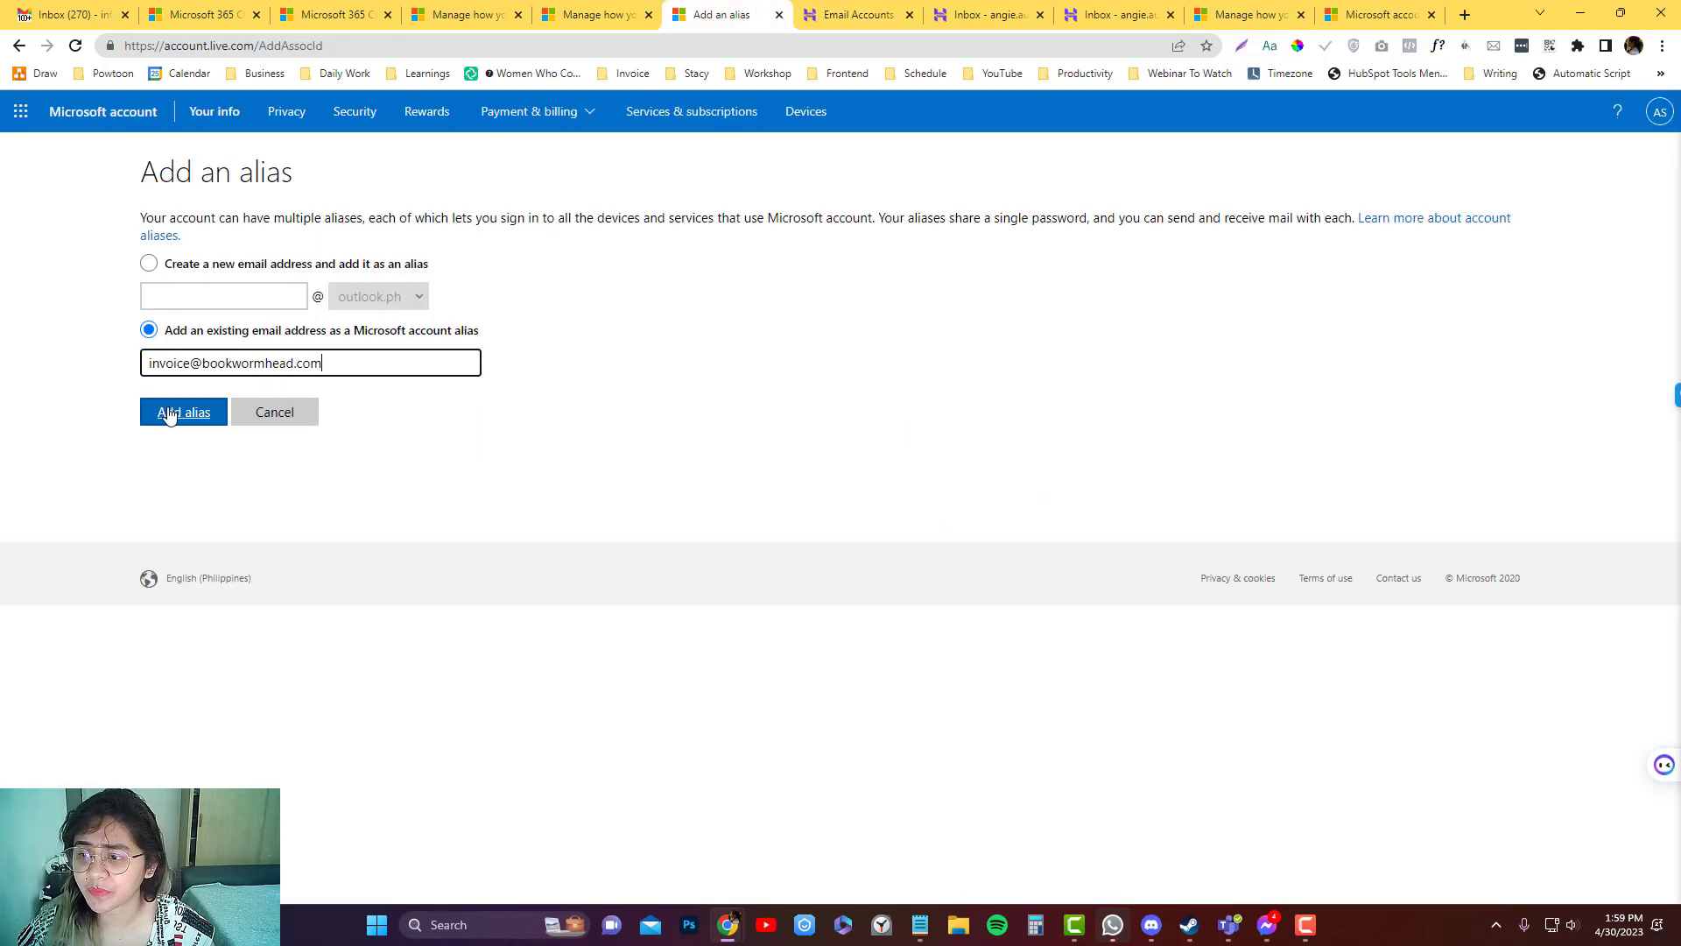
left_click(171, 414)
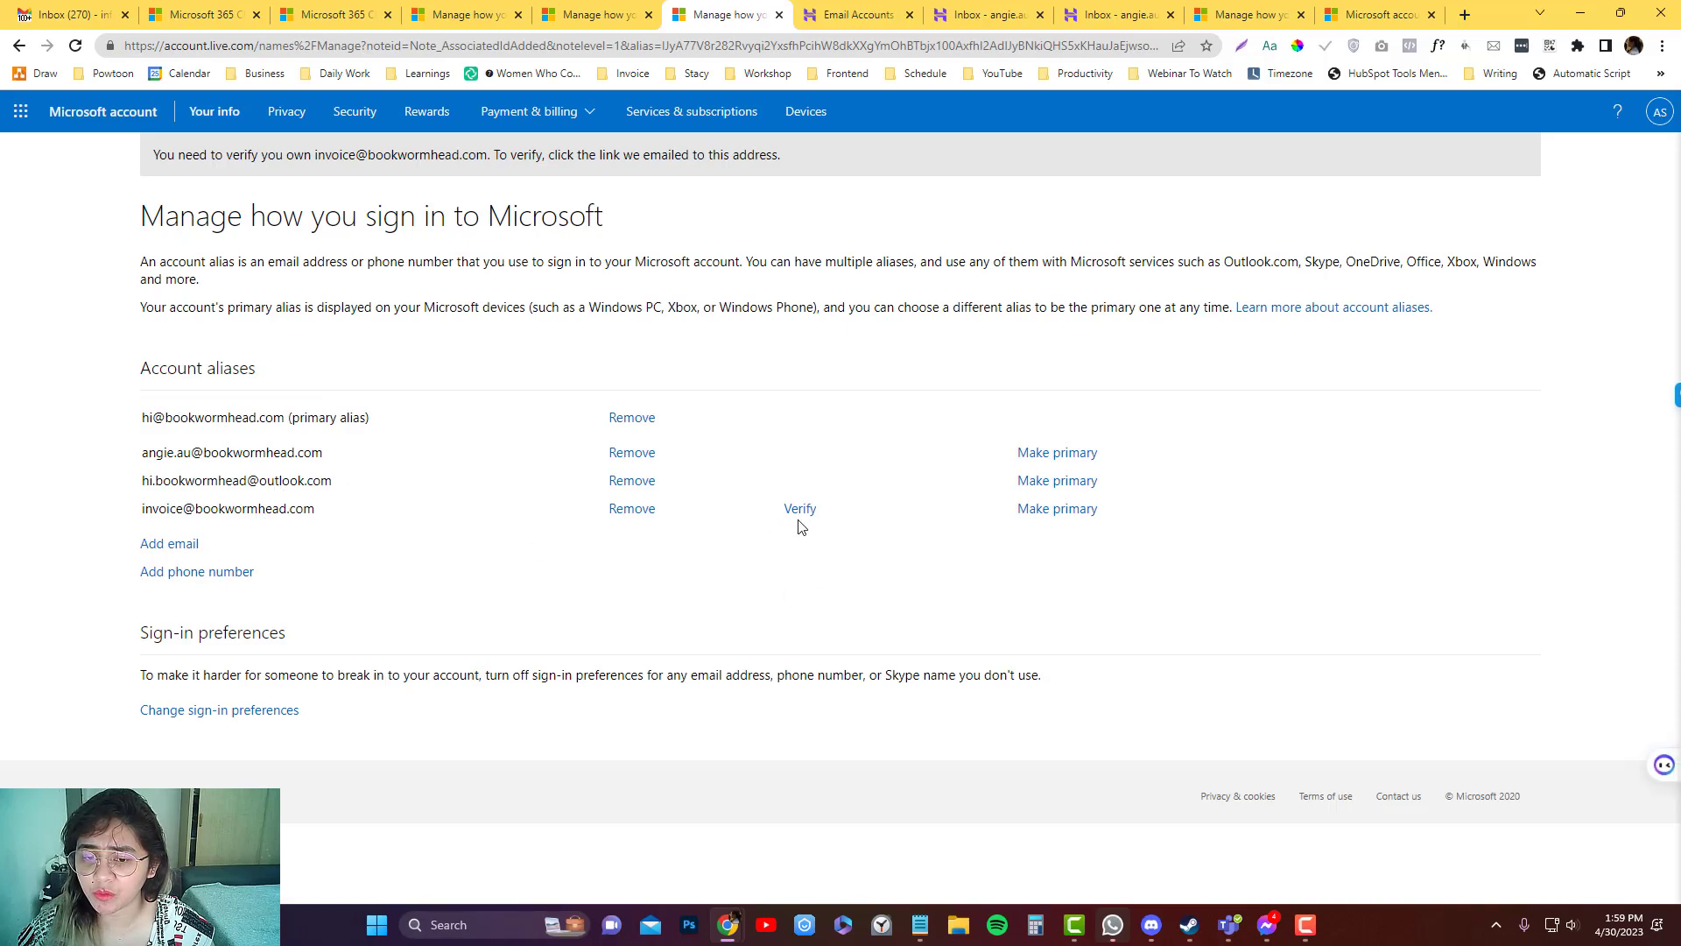
left_click(799, 510)
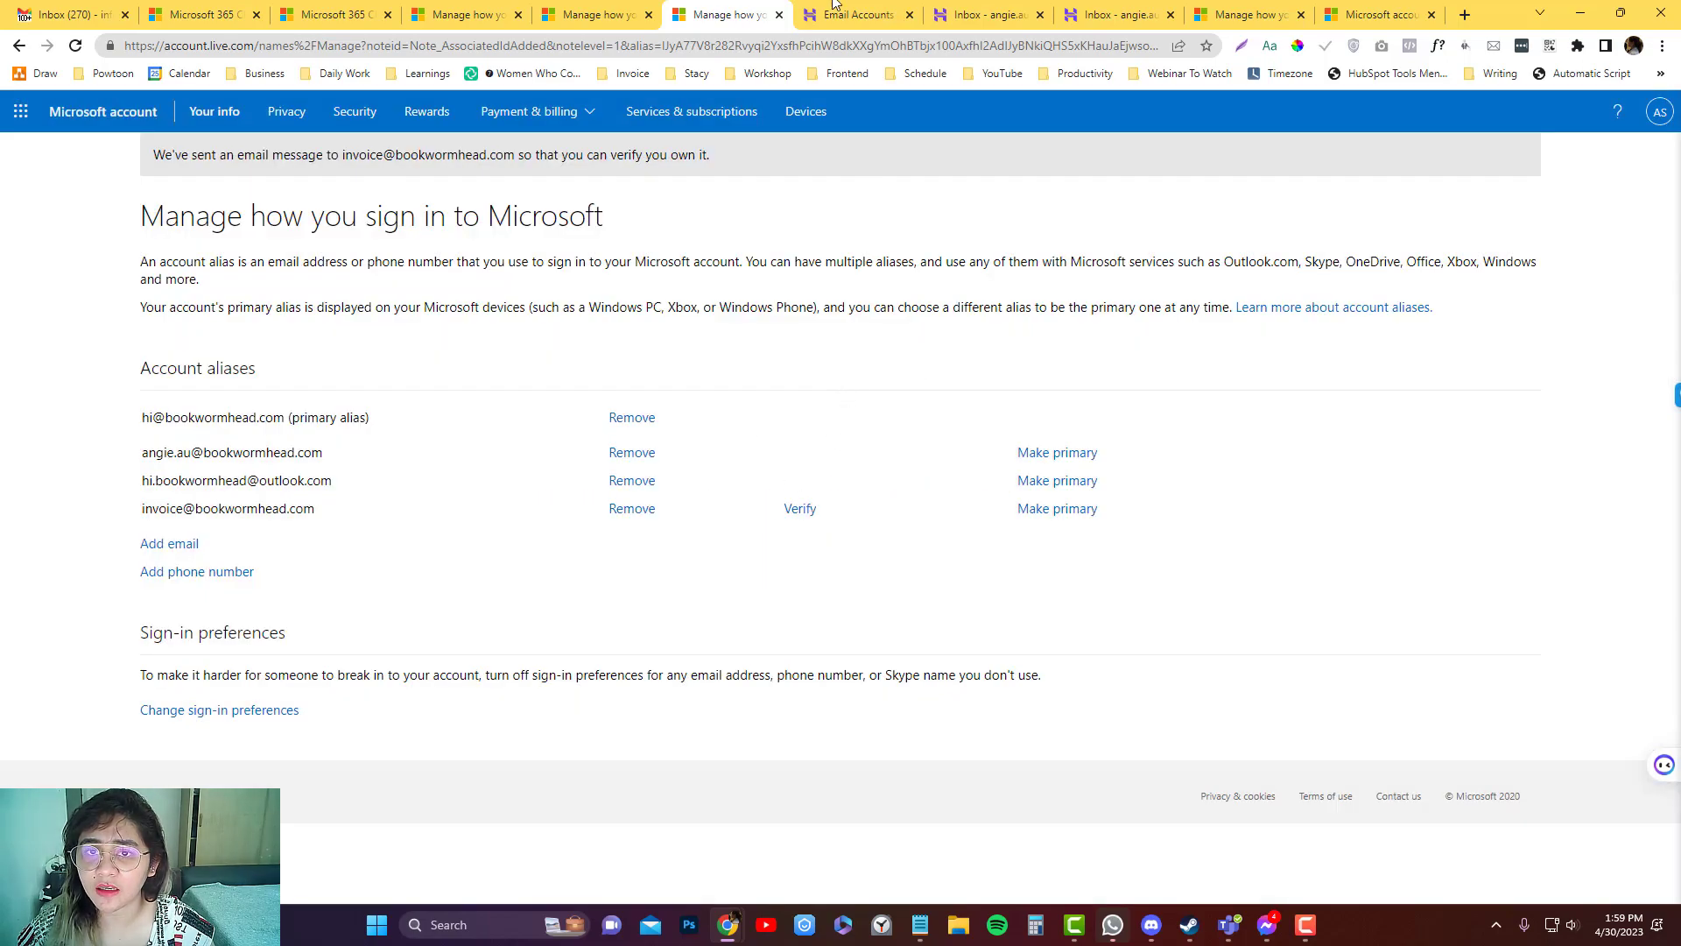
left_click(836, 12)
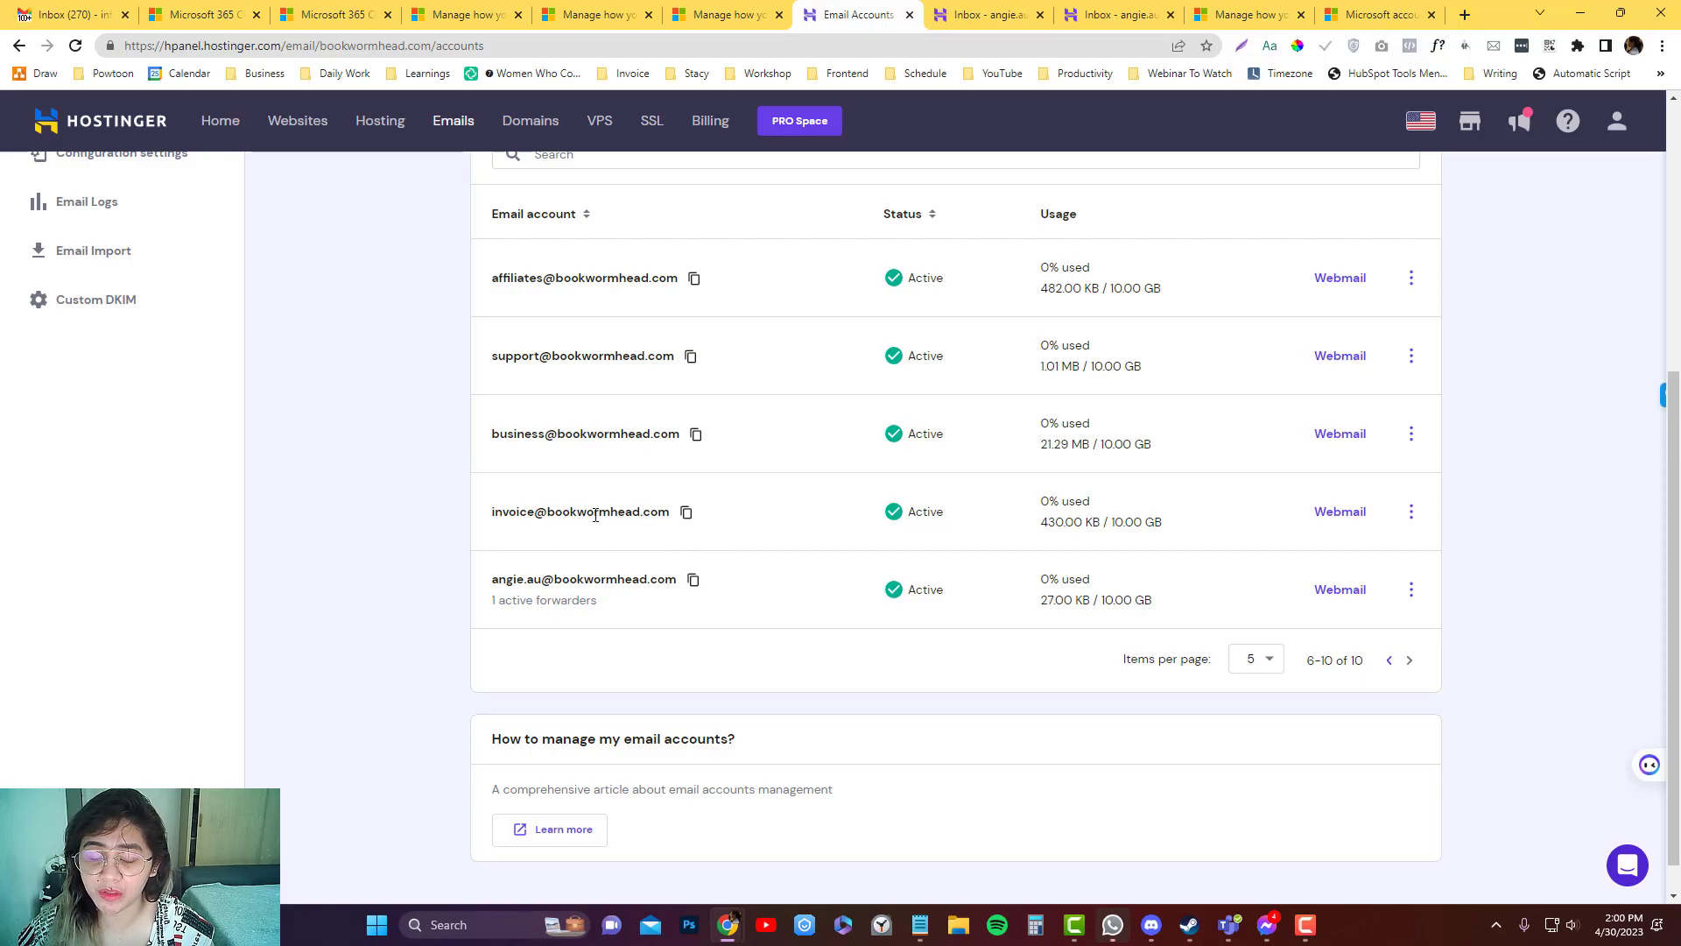
Open Hostinger Webmail for the invoice@ mailbox and log in.
left_click(1351, 518)
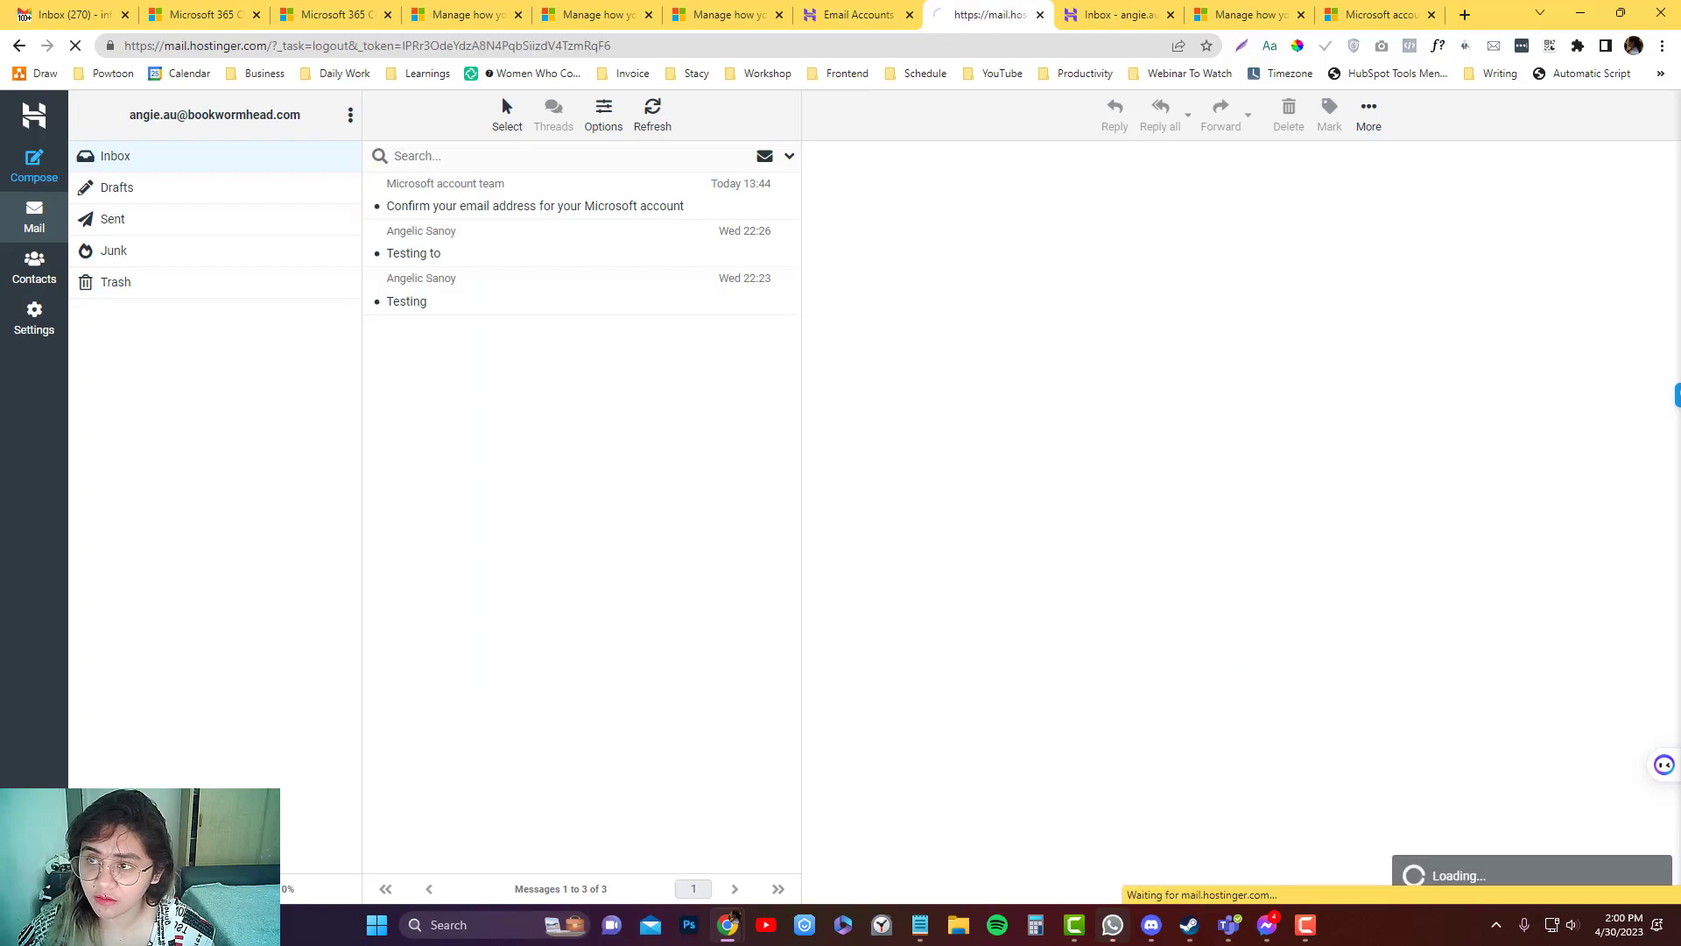
key("ctrl+shift+Tab")
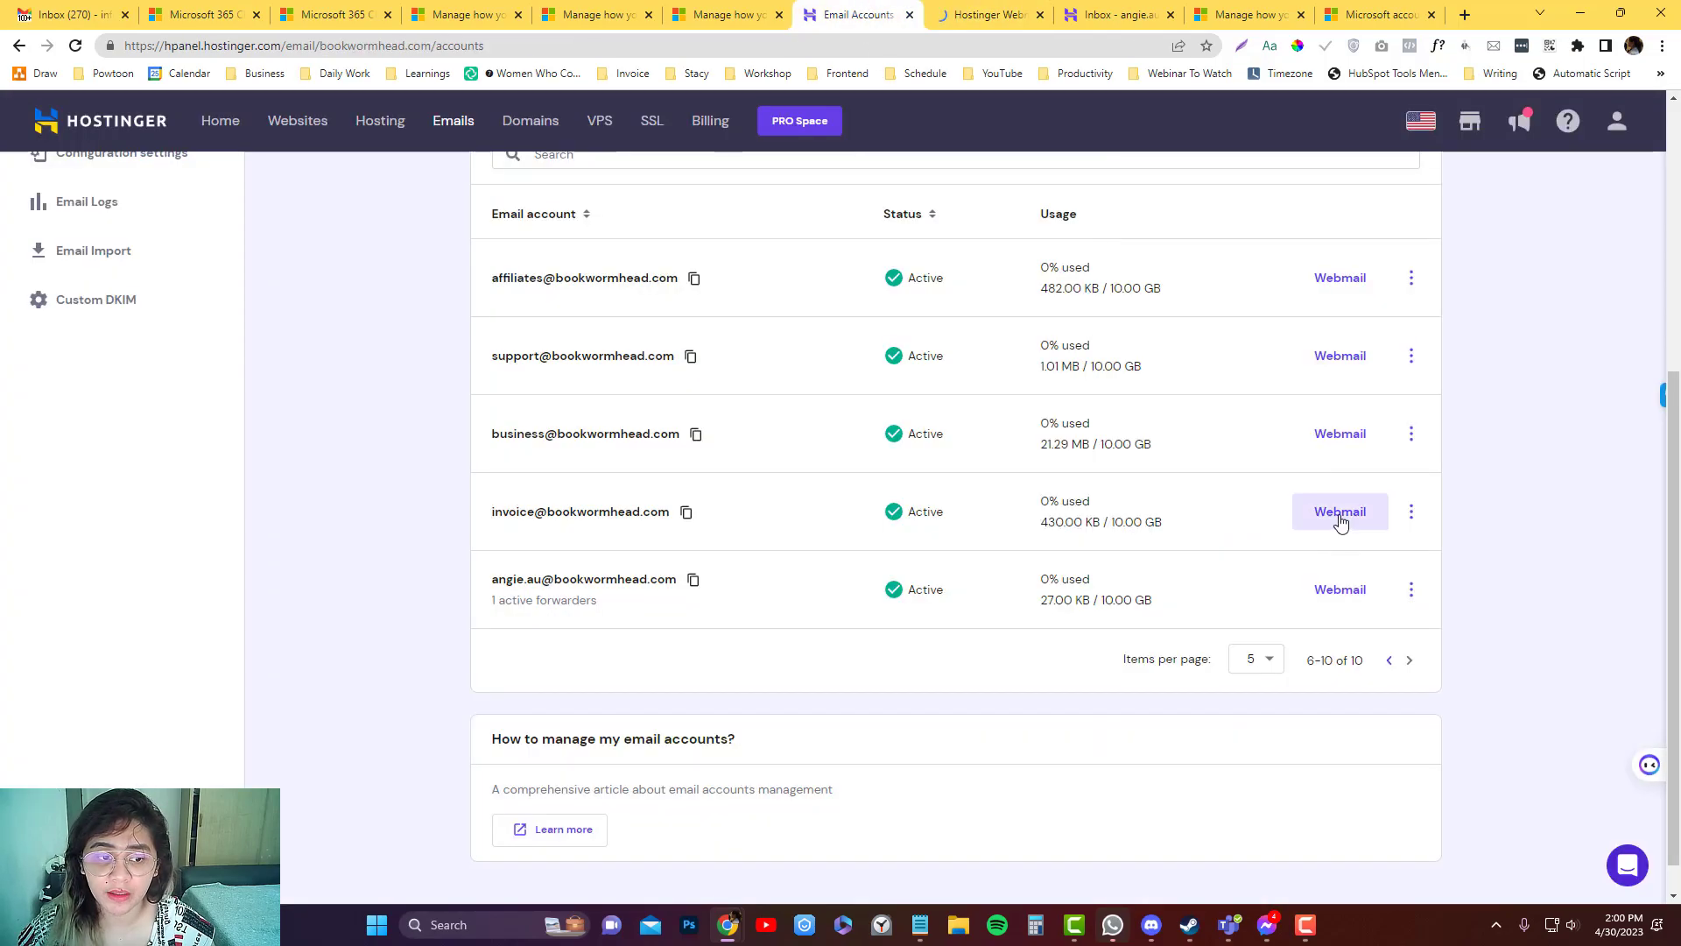
left_click(1340, 517)
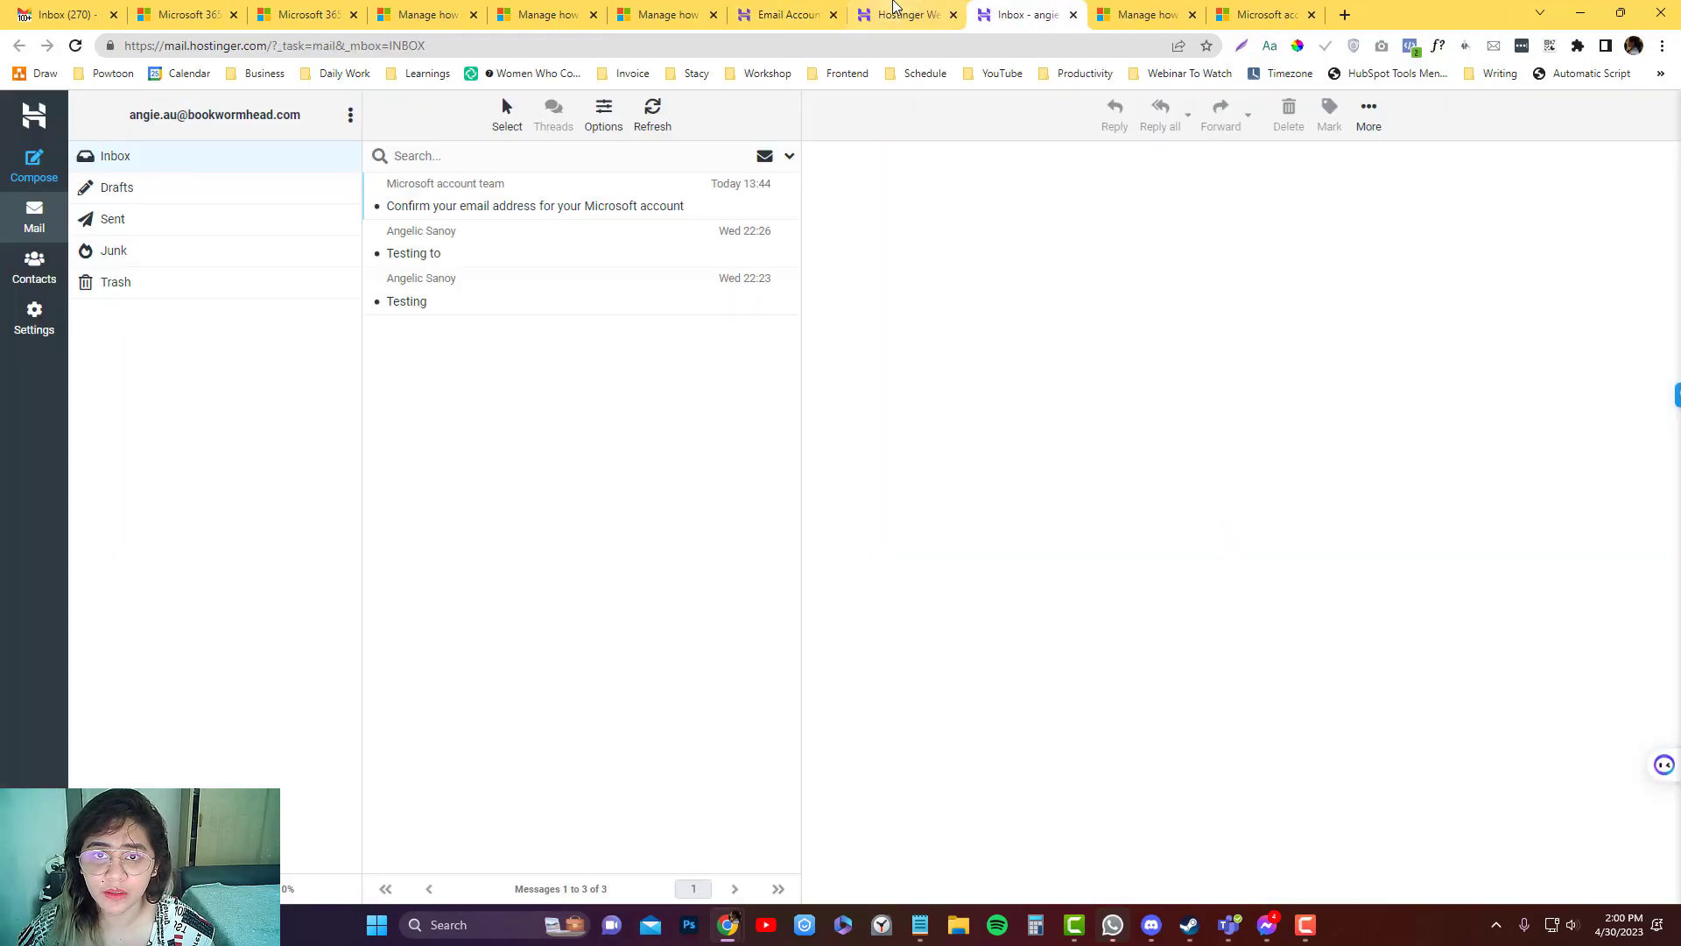
left_click(896, 10)
left_click(1280, 526)
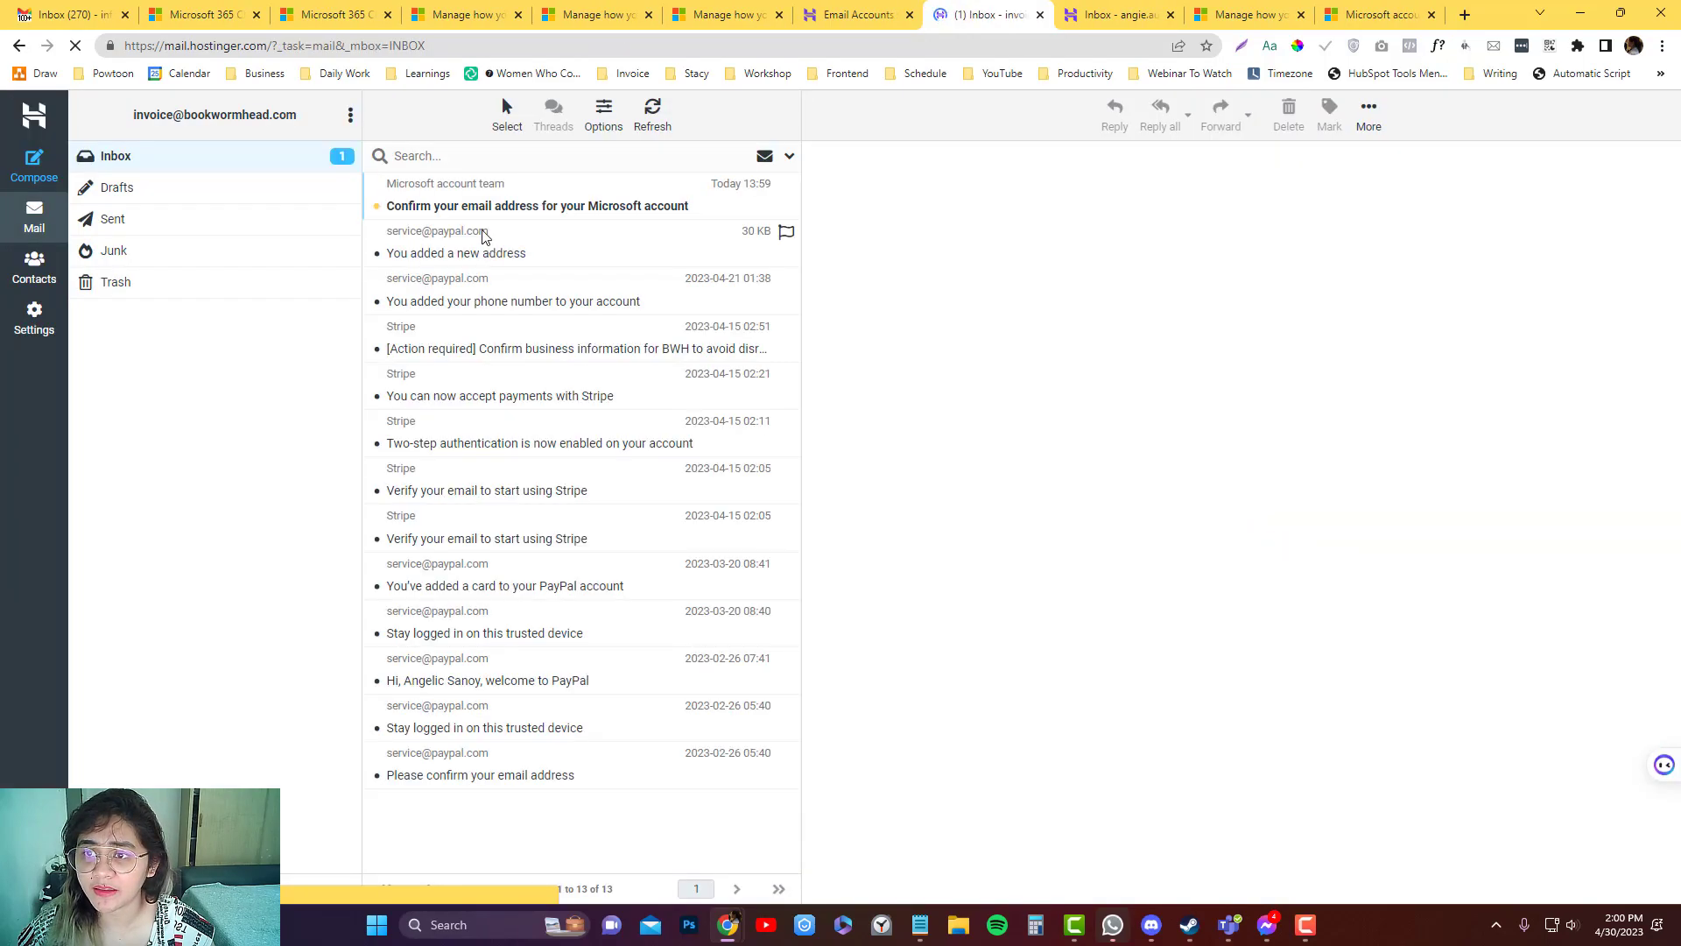
Follow the link in the Microsoft confirmation email and reload the aliases page to see invoice@ verified.
left_click(480, 211)
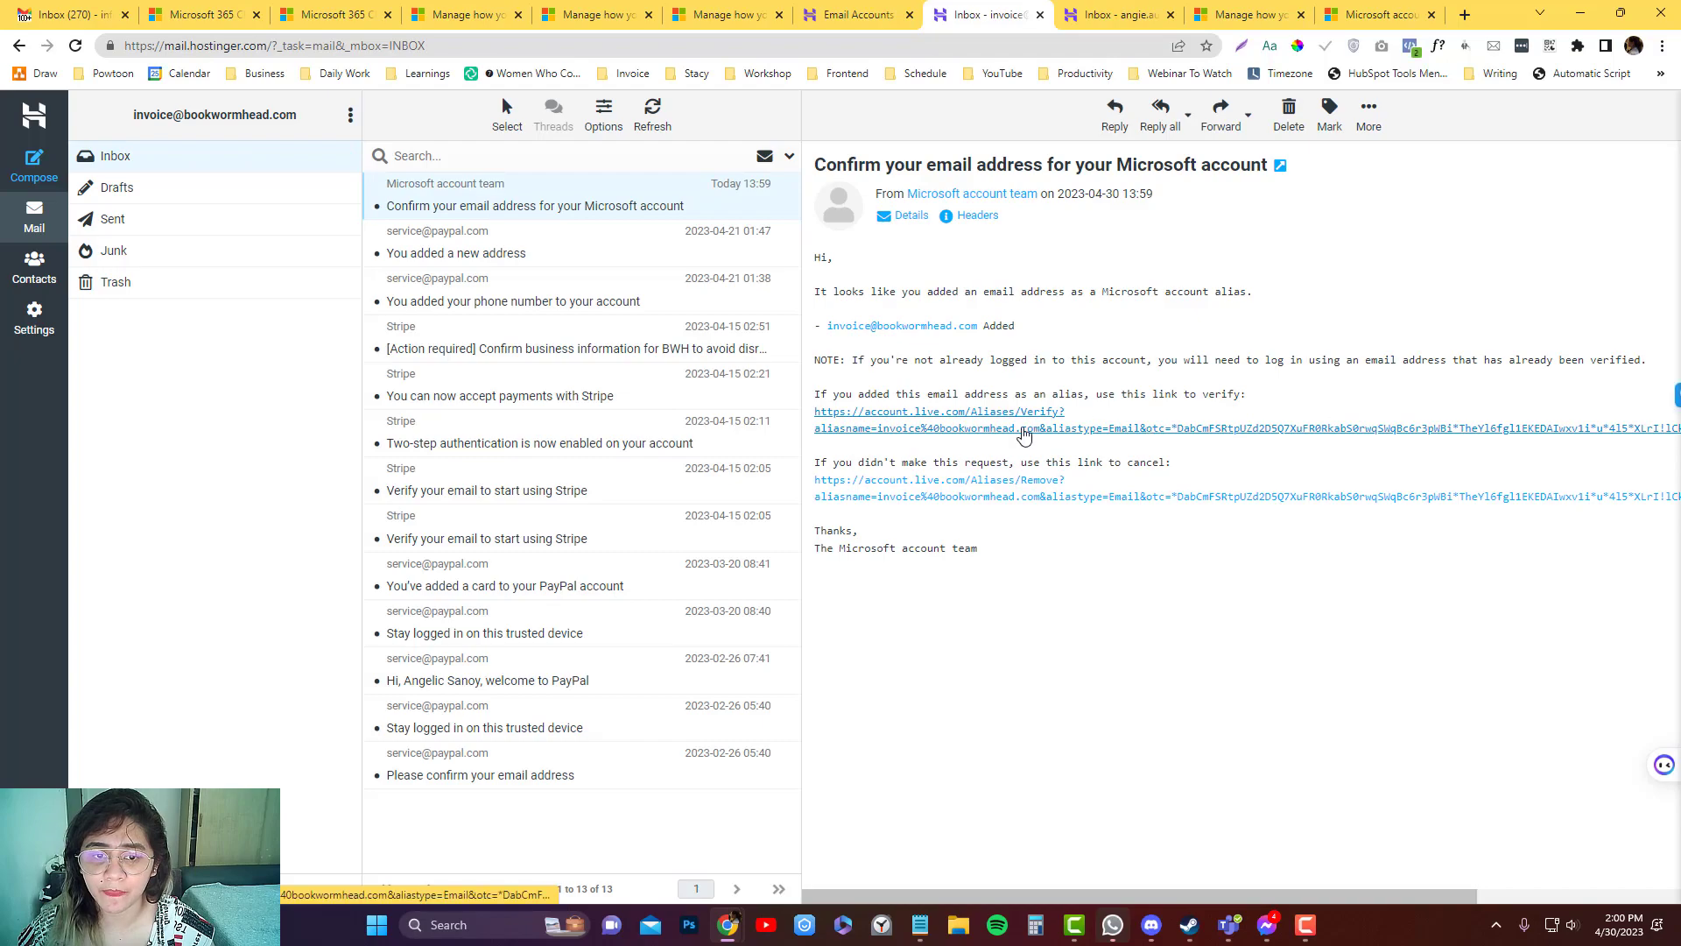
left_click(1024, 435)
key("ctrl+shift+Tab")
key("ctrl+shift+Tab")
key("ctrl+shift+Tab")
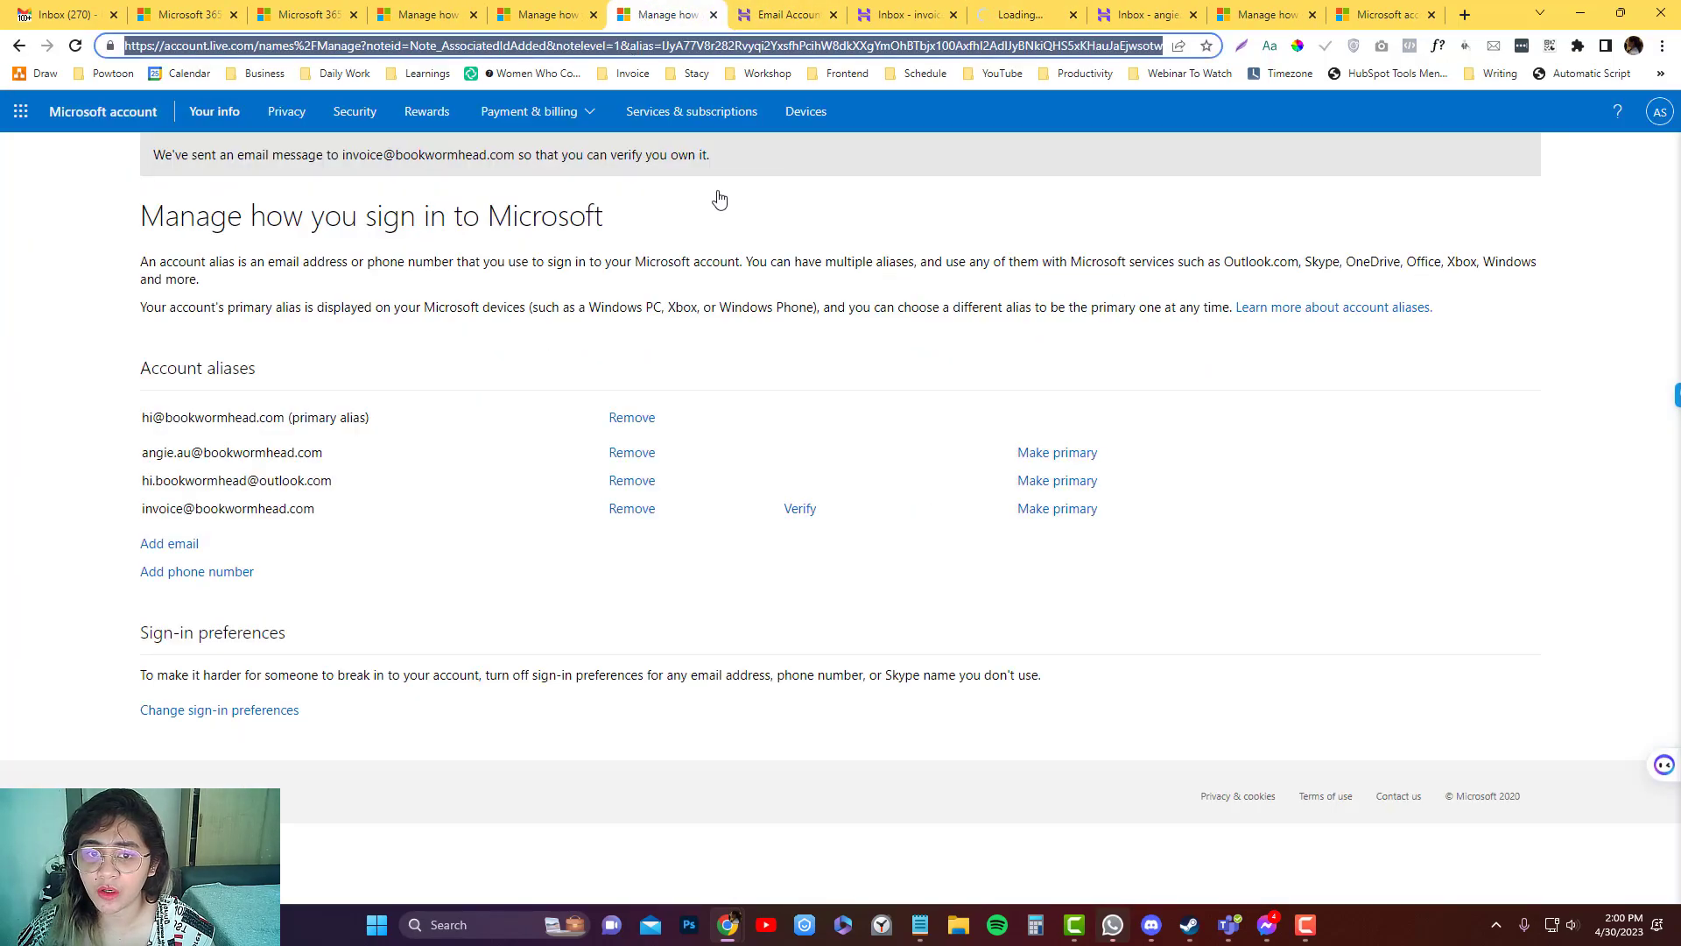
key("F5")
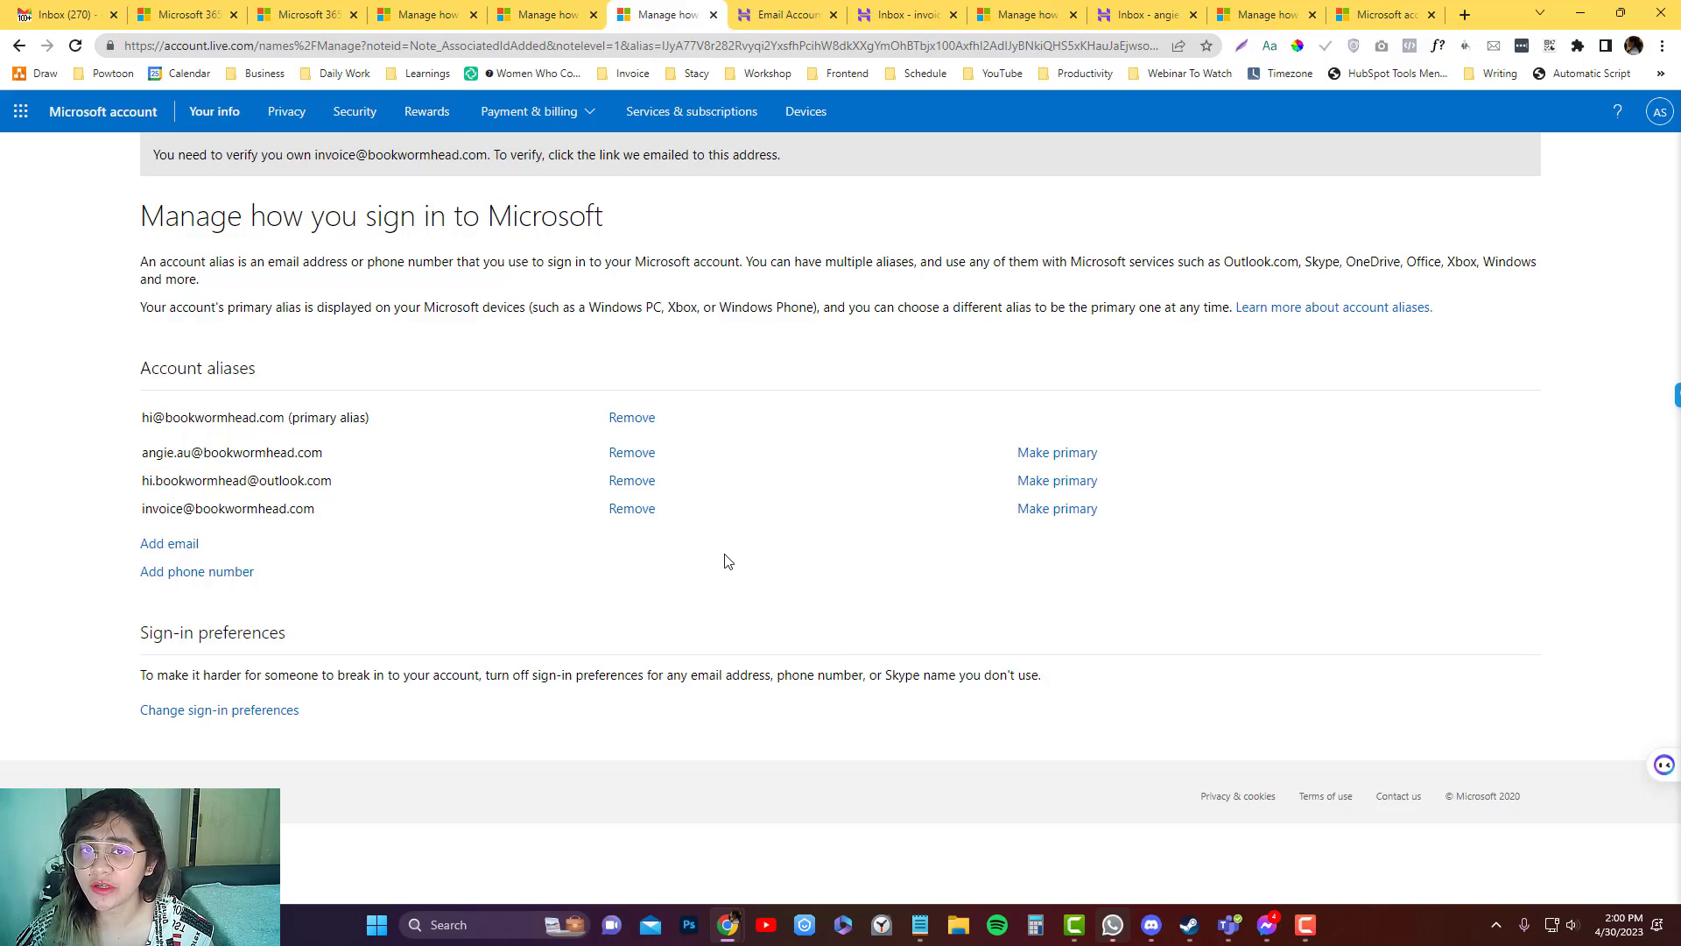
Go to Outlook via the 'outl' address-bar suggestion and sign in with the saved outlook.com account.
left_click(546, 24)
left_click(547, 47)
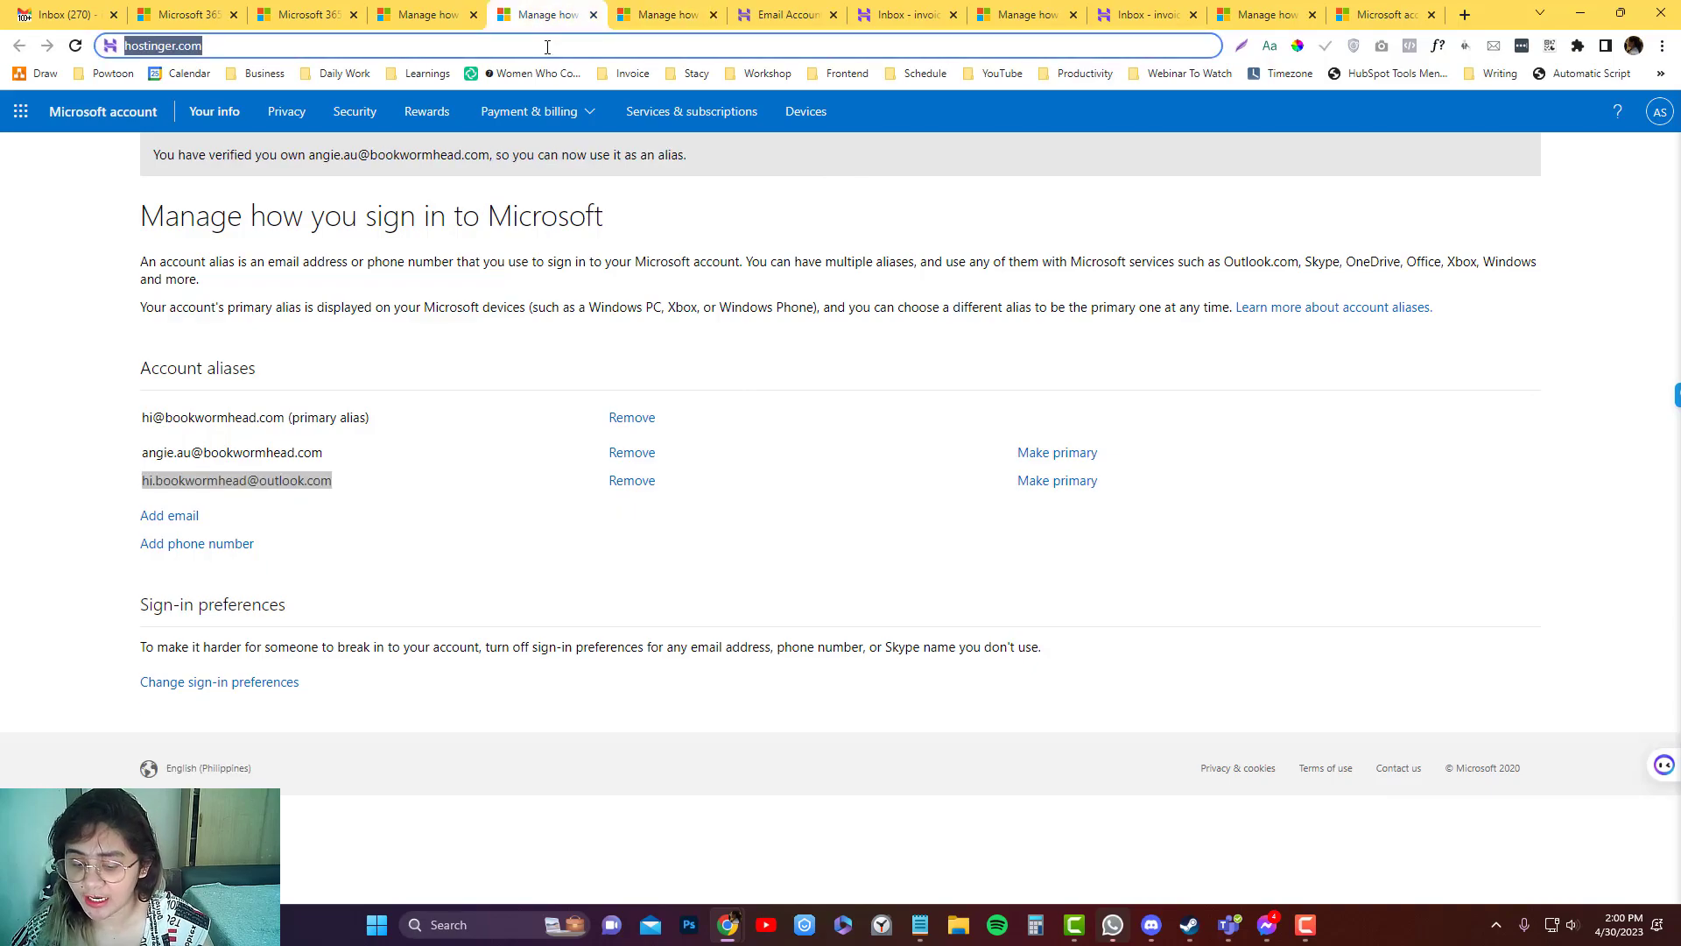
type("outlook.offic")
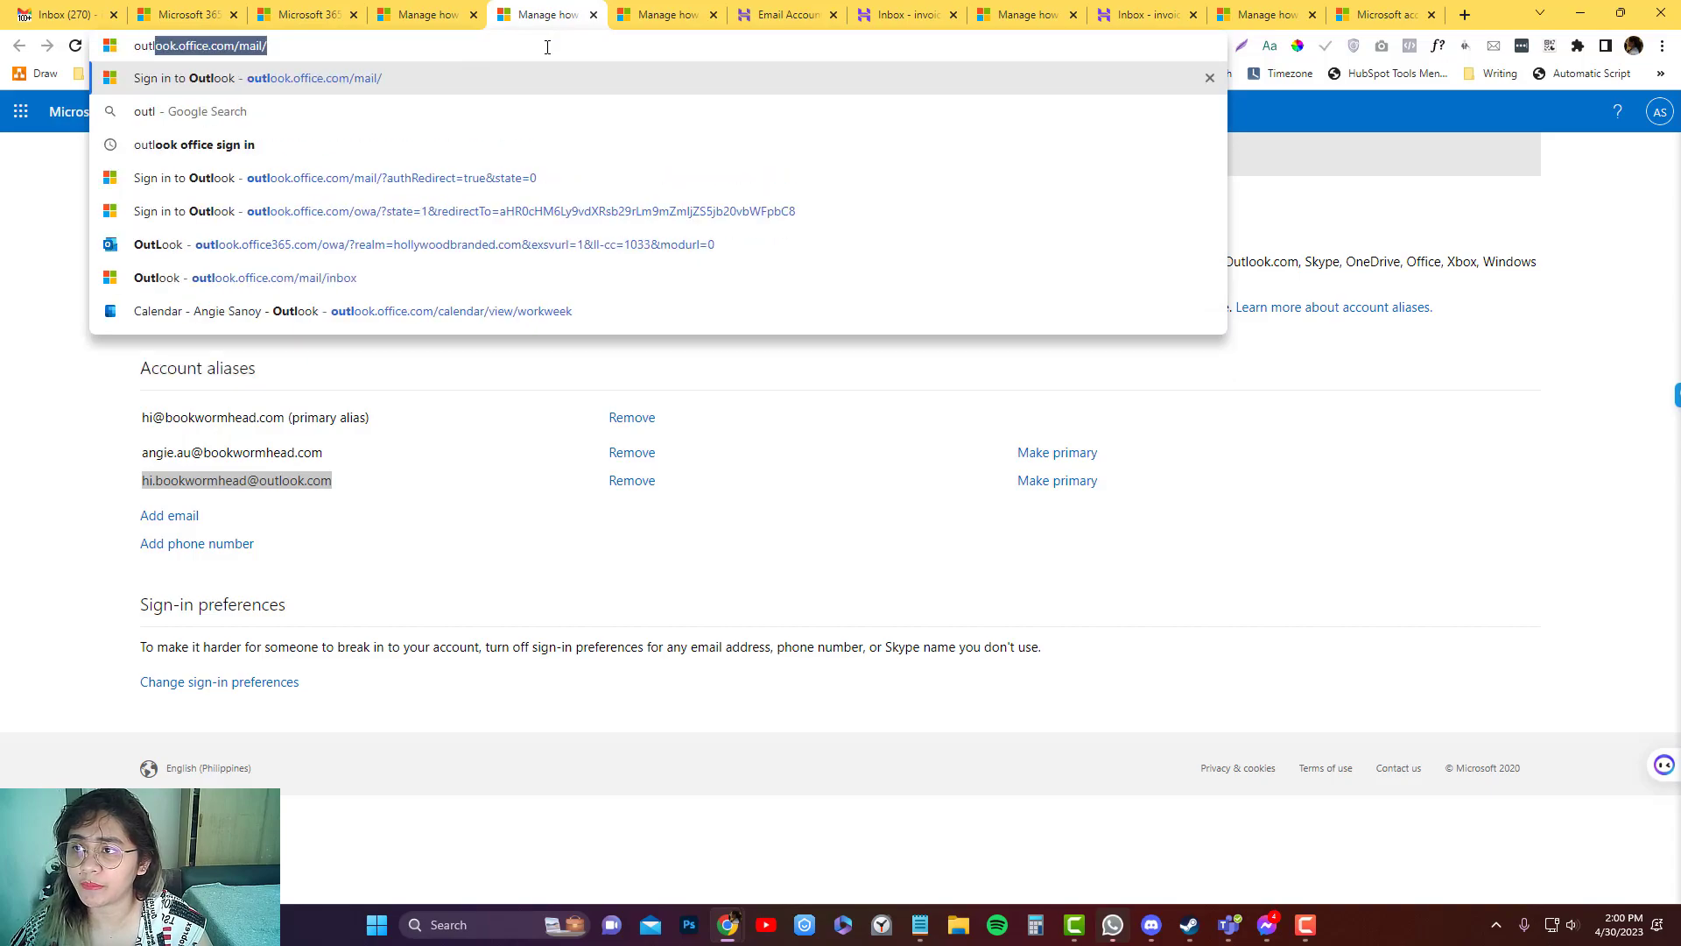
key("Return")
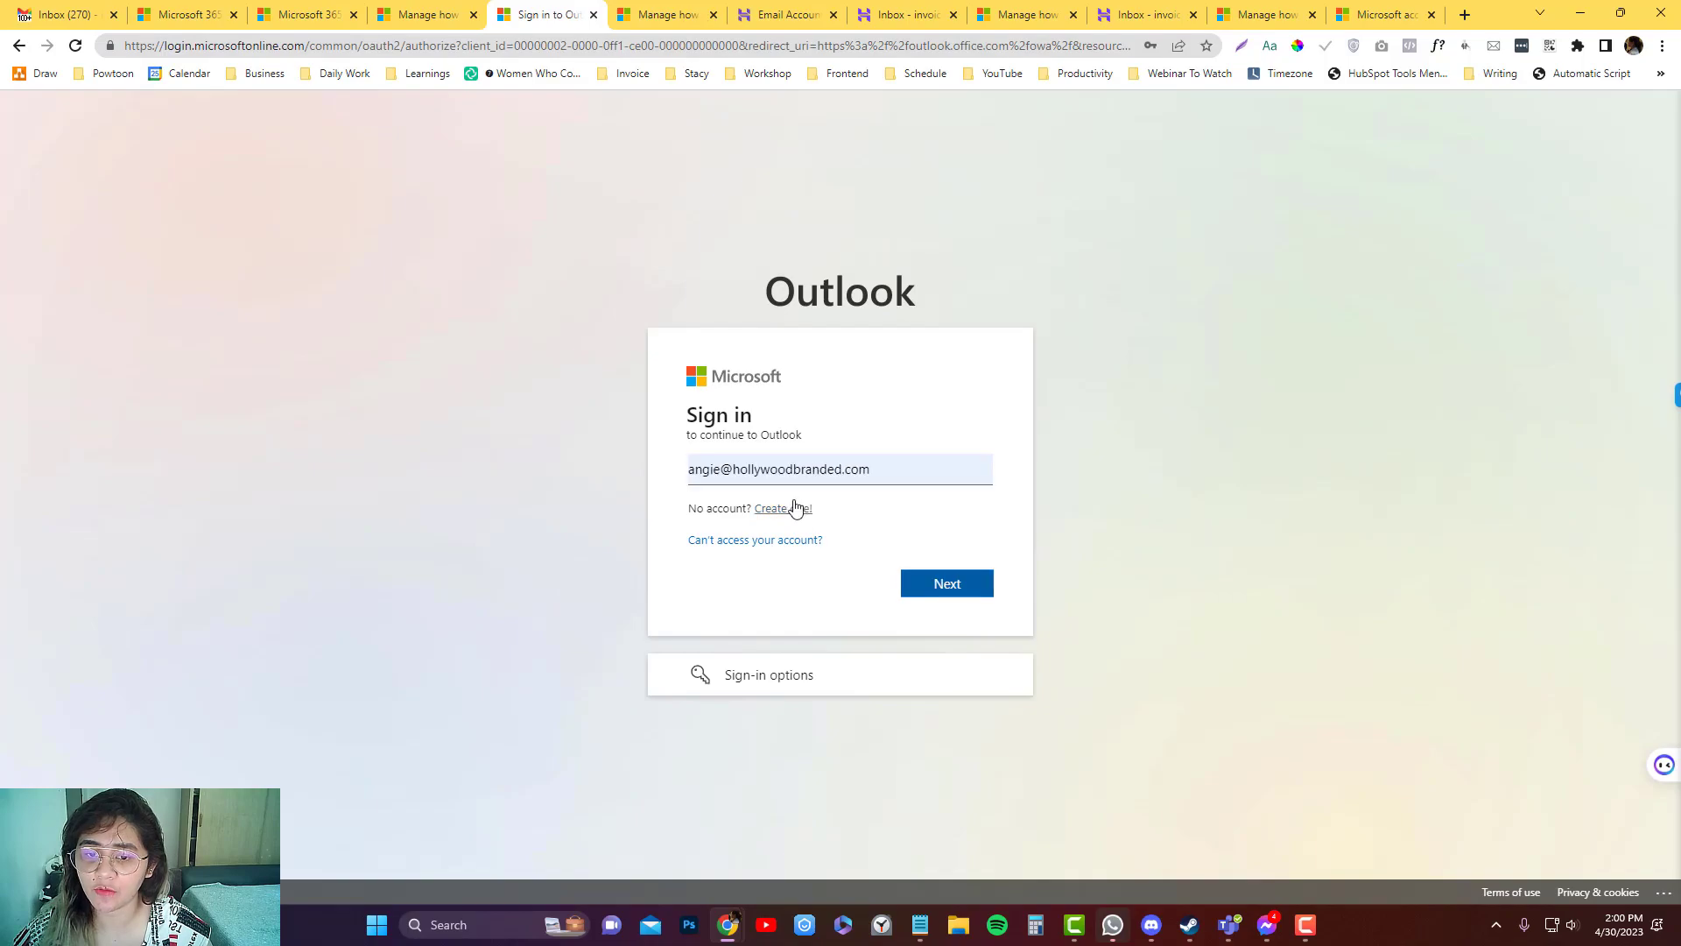
left_click(838, 471)
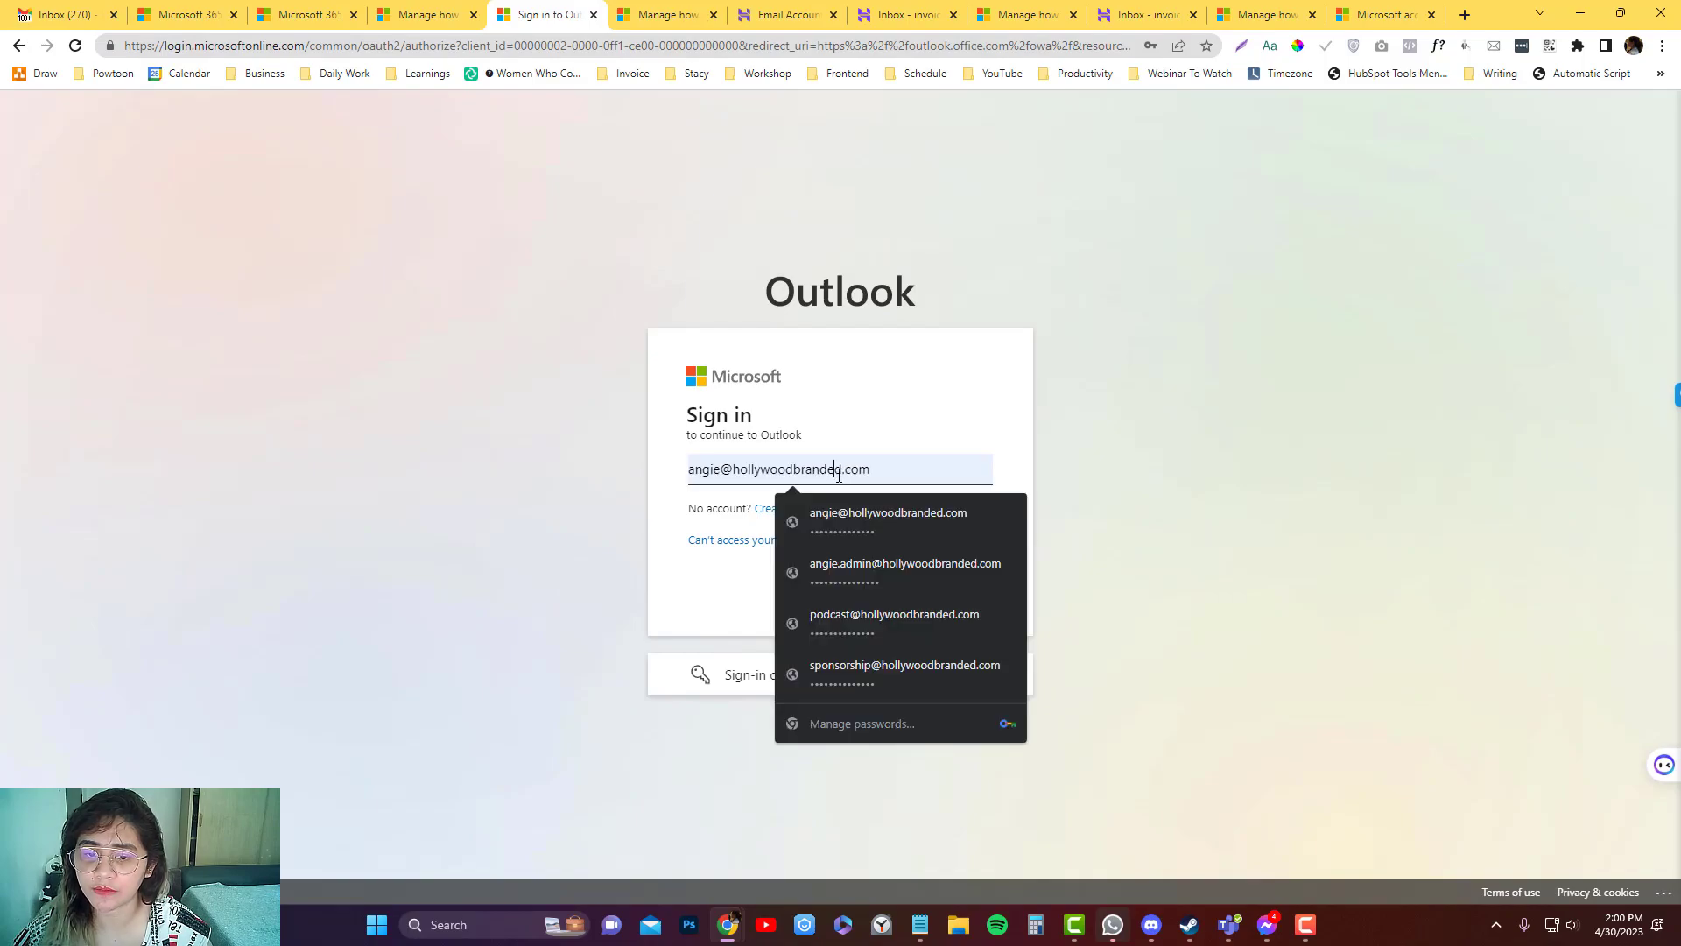
triple_click(839, 473)
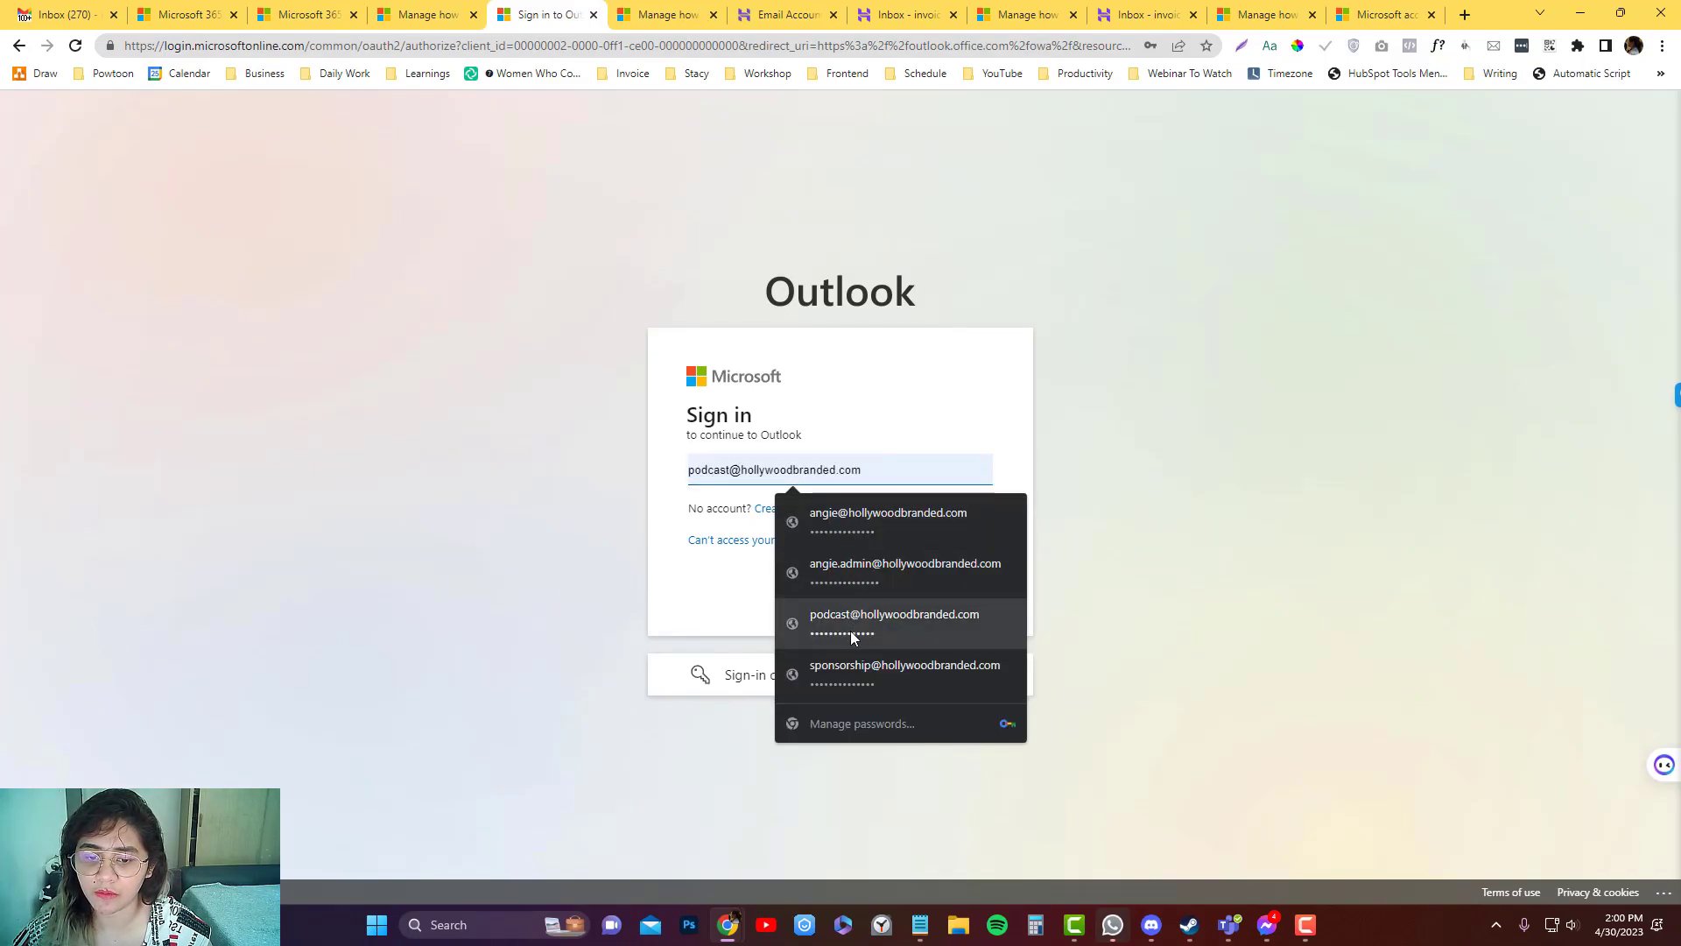
key("Escape")
key("Return")
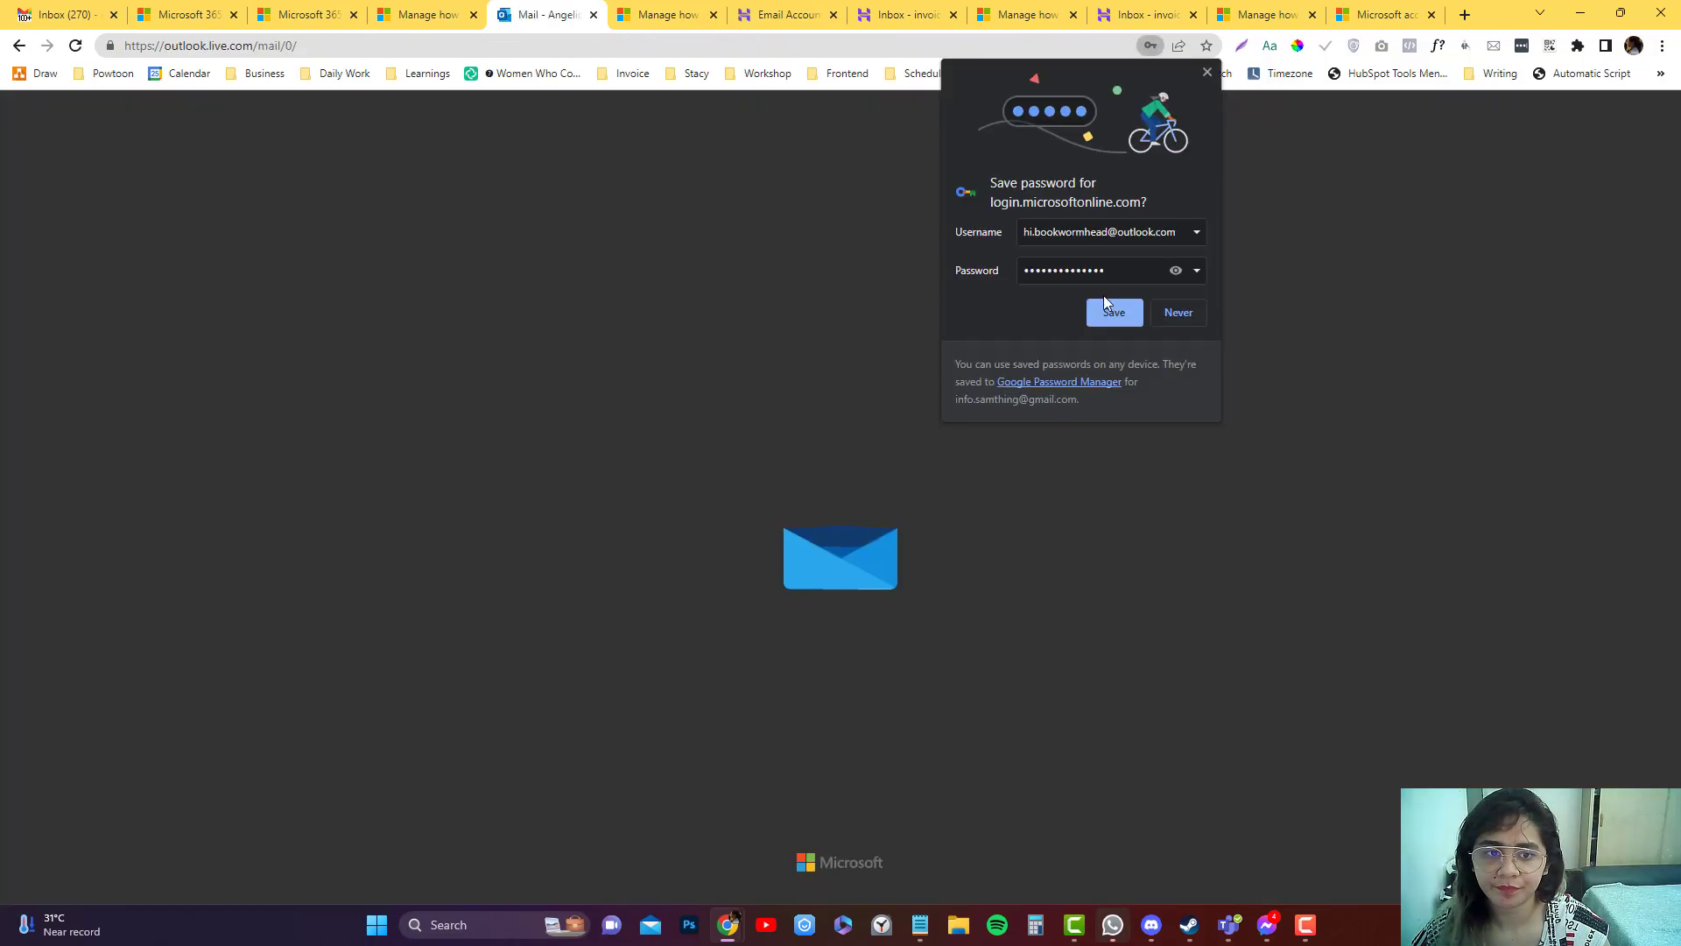
Save the login password in the browser and expand the Folders list.
left_click(1109, 308)
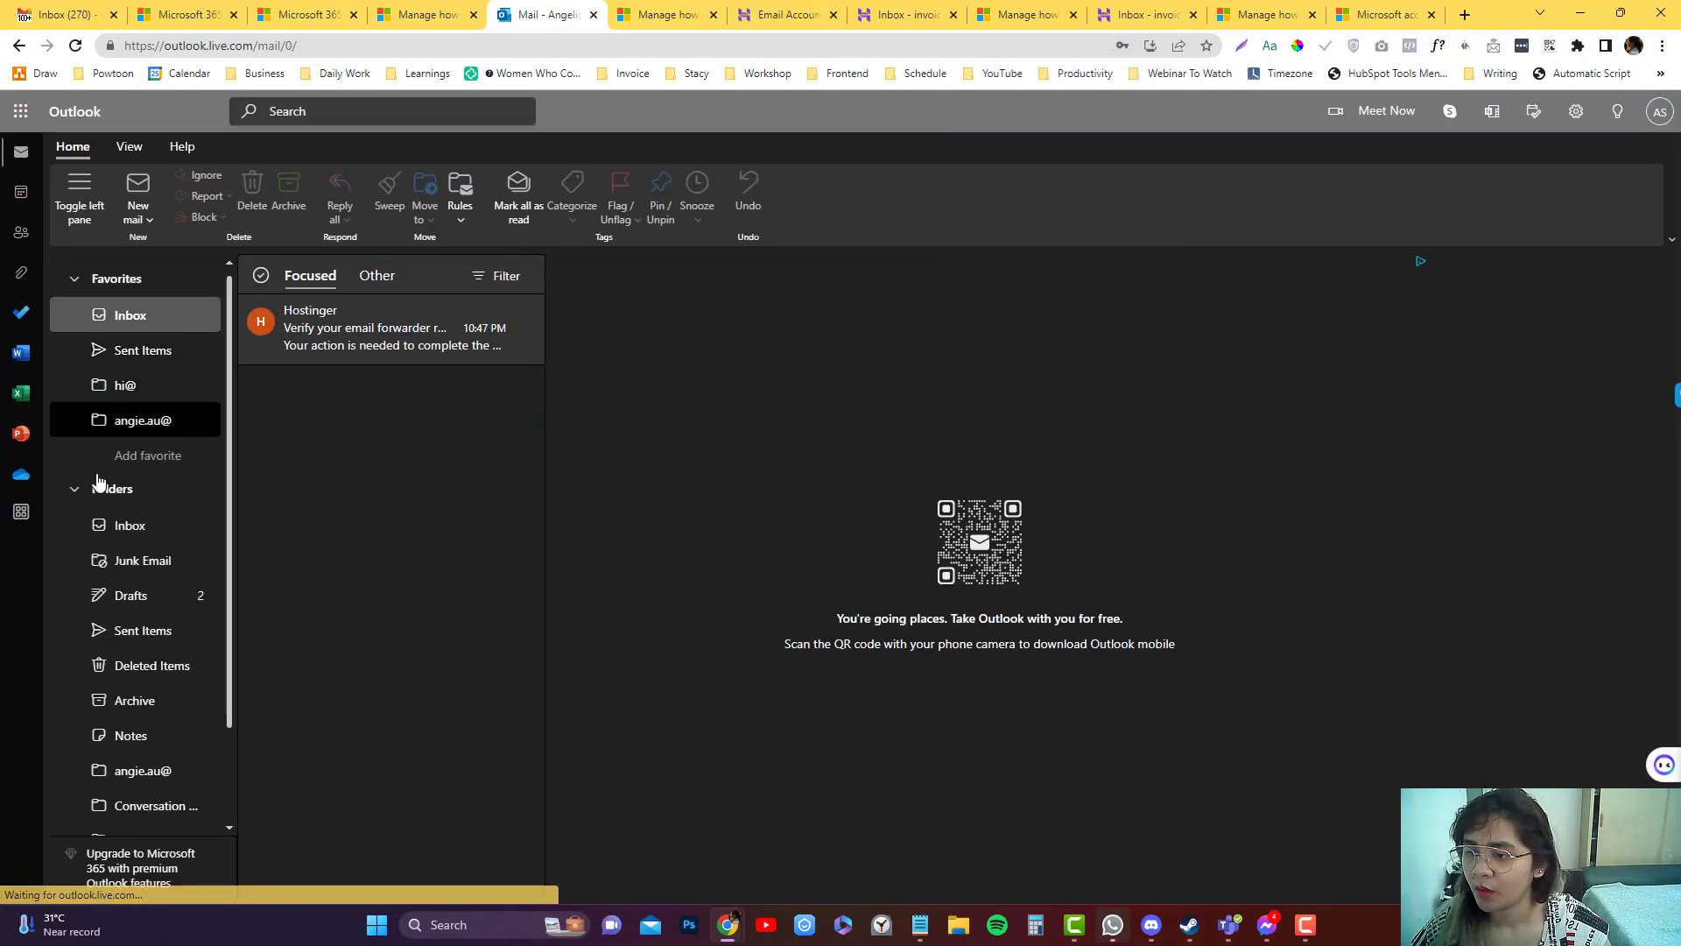
left_click(79, 494)
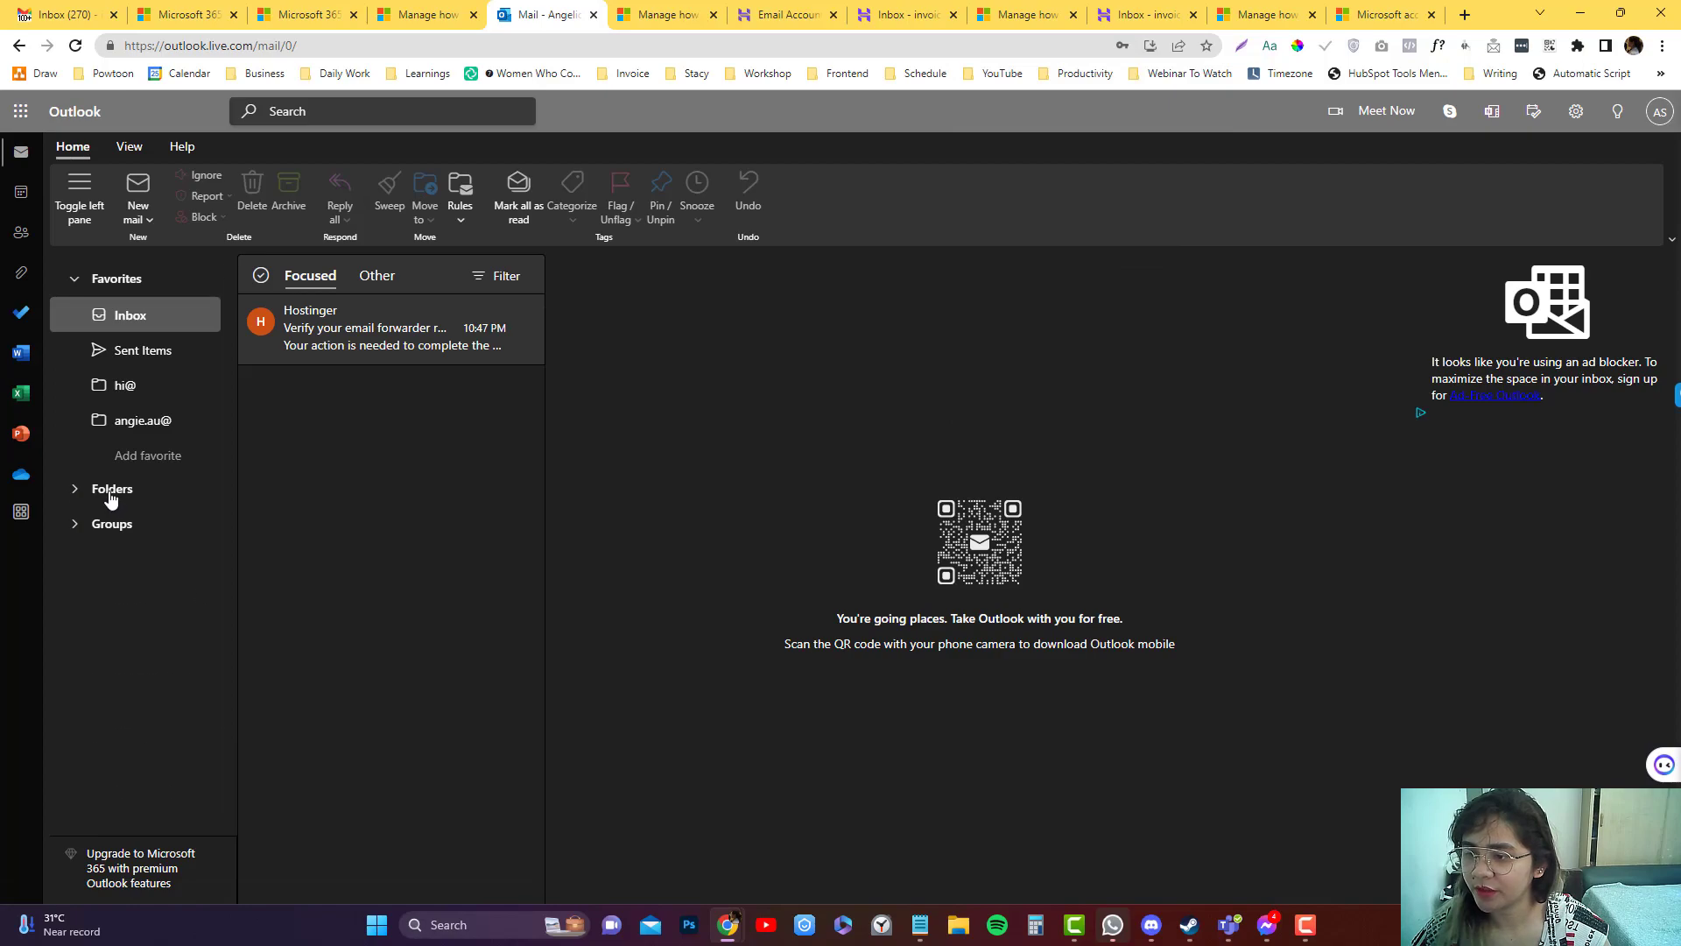
left_click(110, 494)
scroll(163, 683, "down", 2)
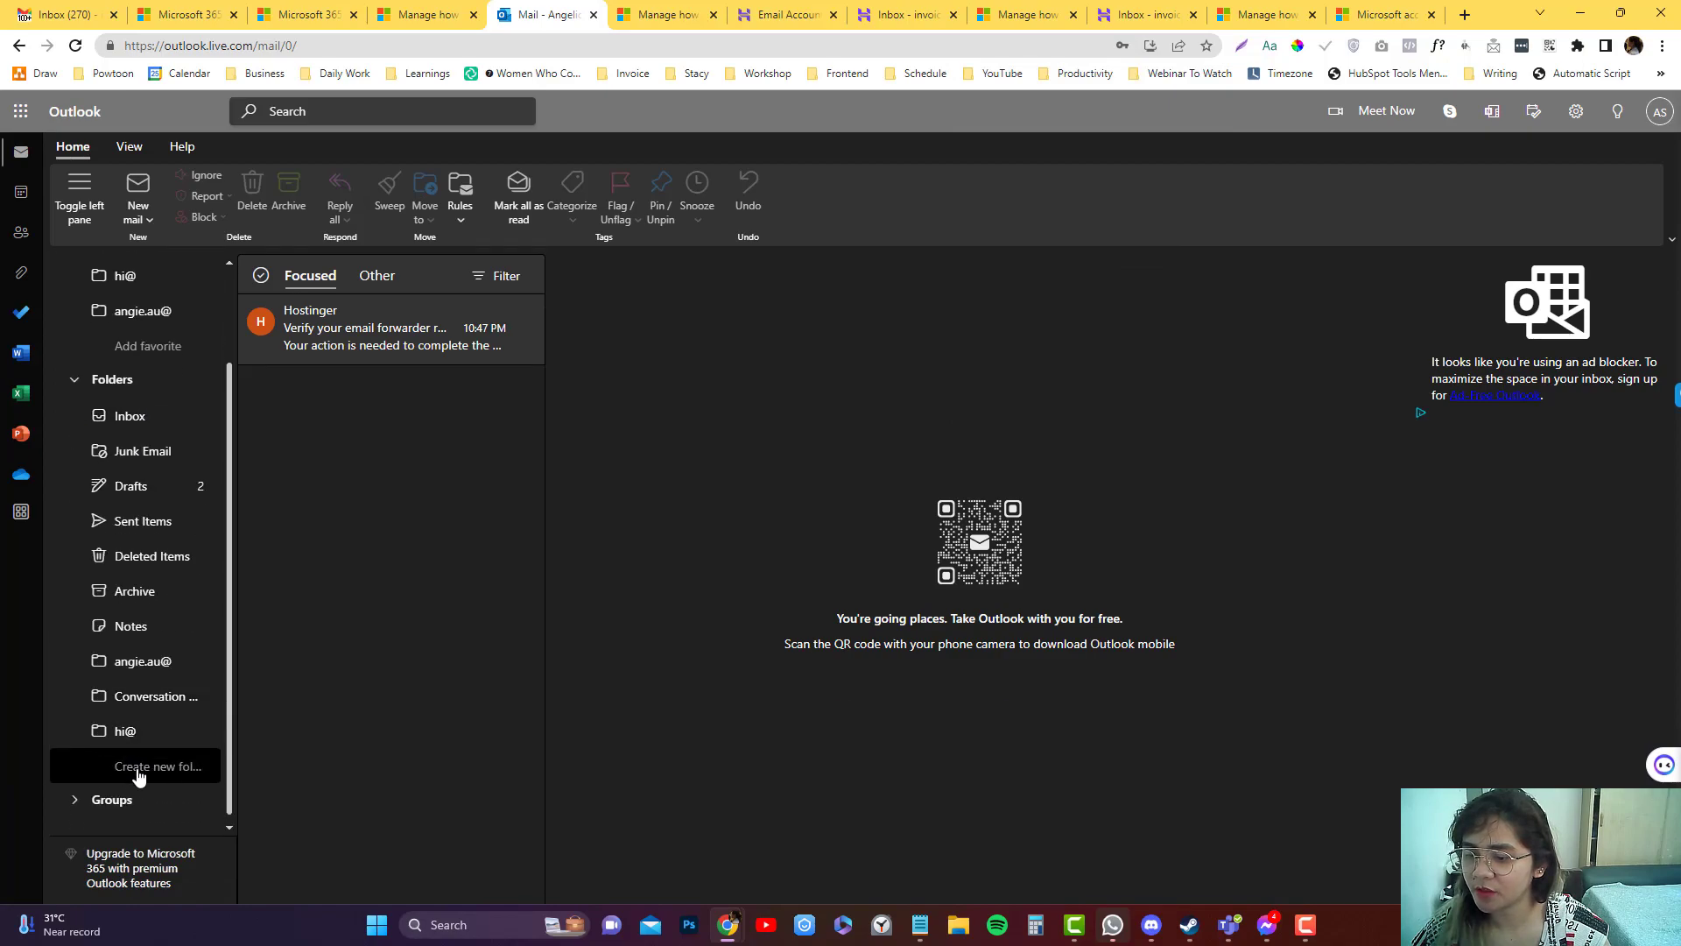
Create a folder named 'invoice@' and open it to confirm it is empty.
left_click(138, 776)
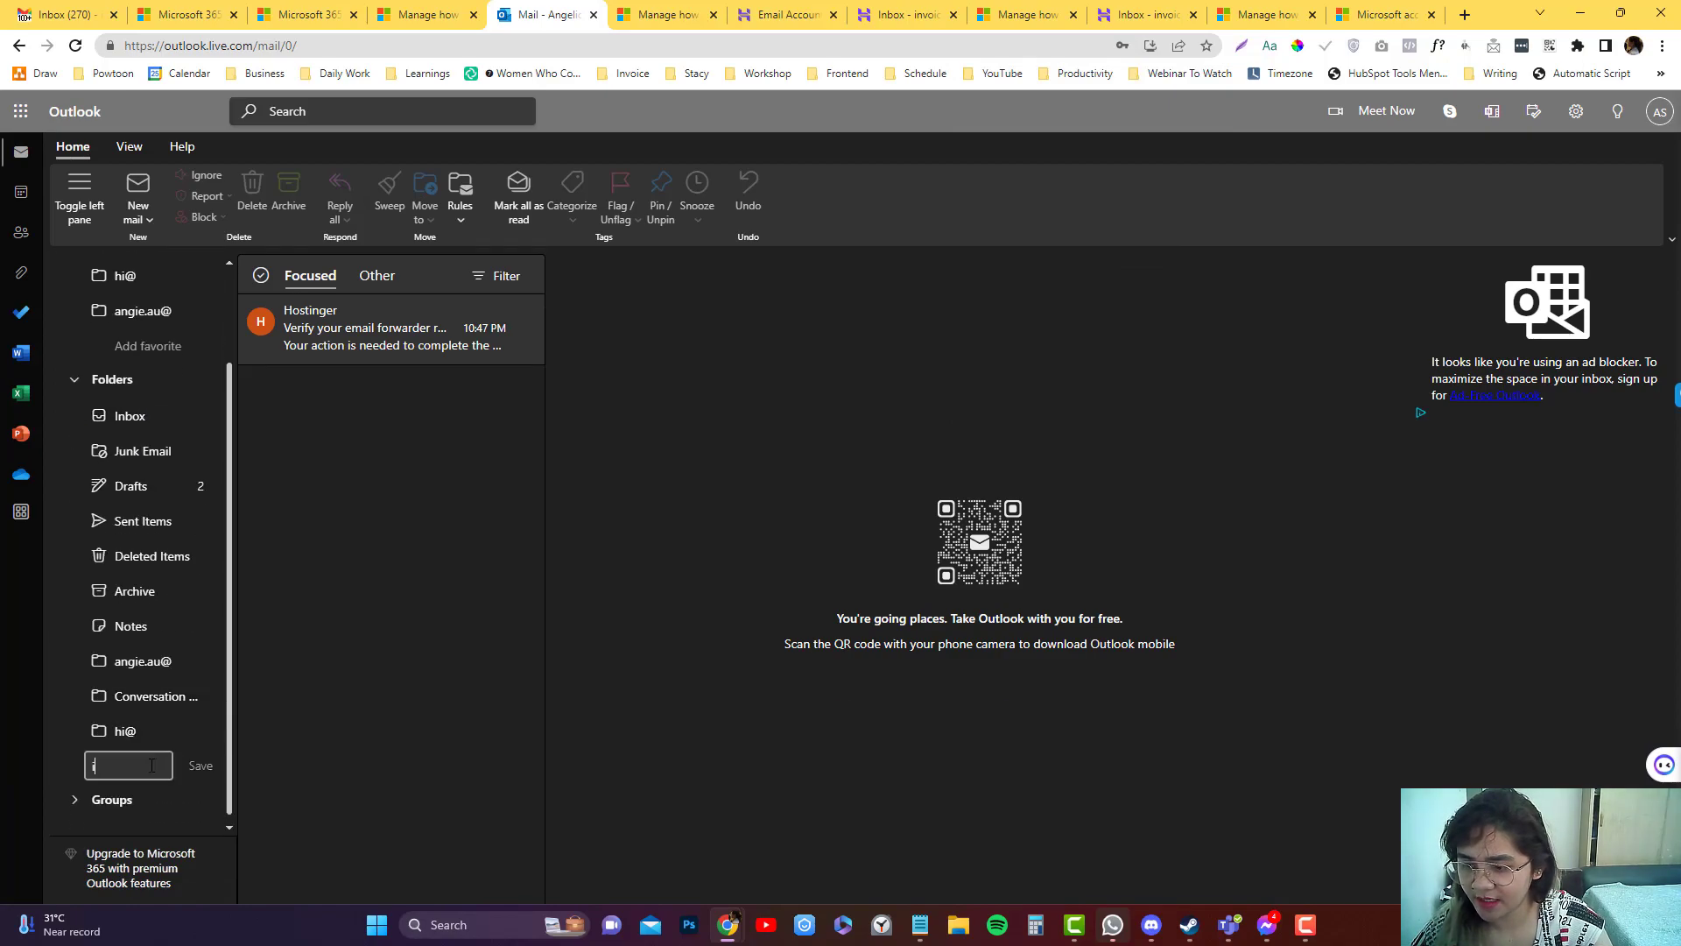
type("invoice@")
key("Return")
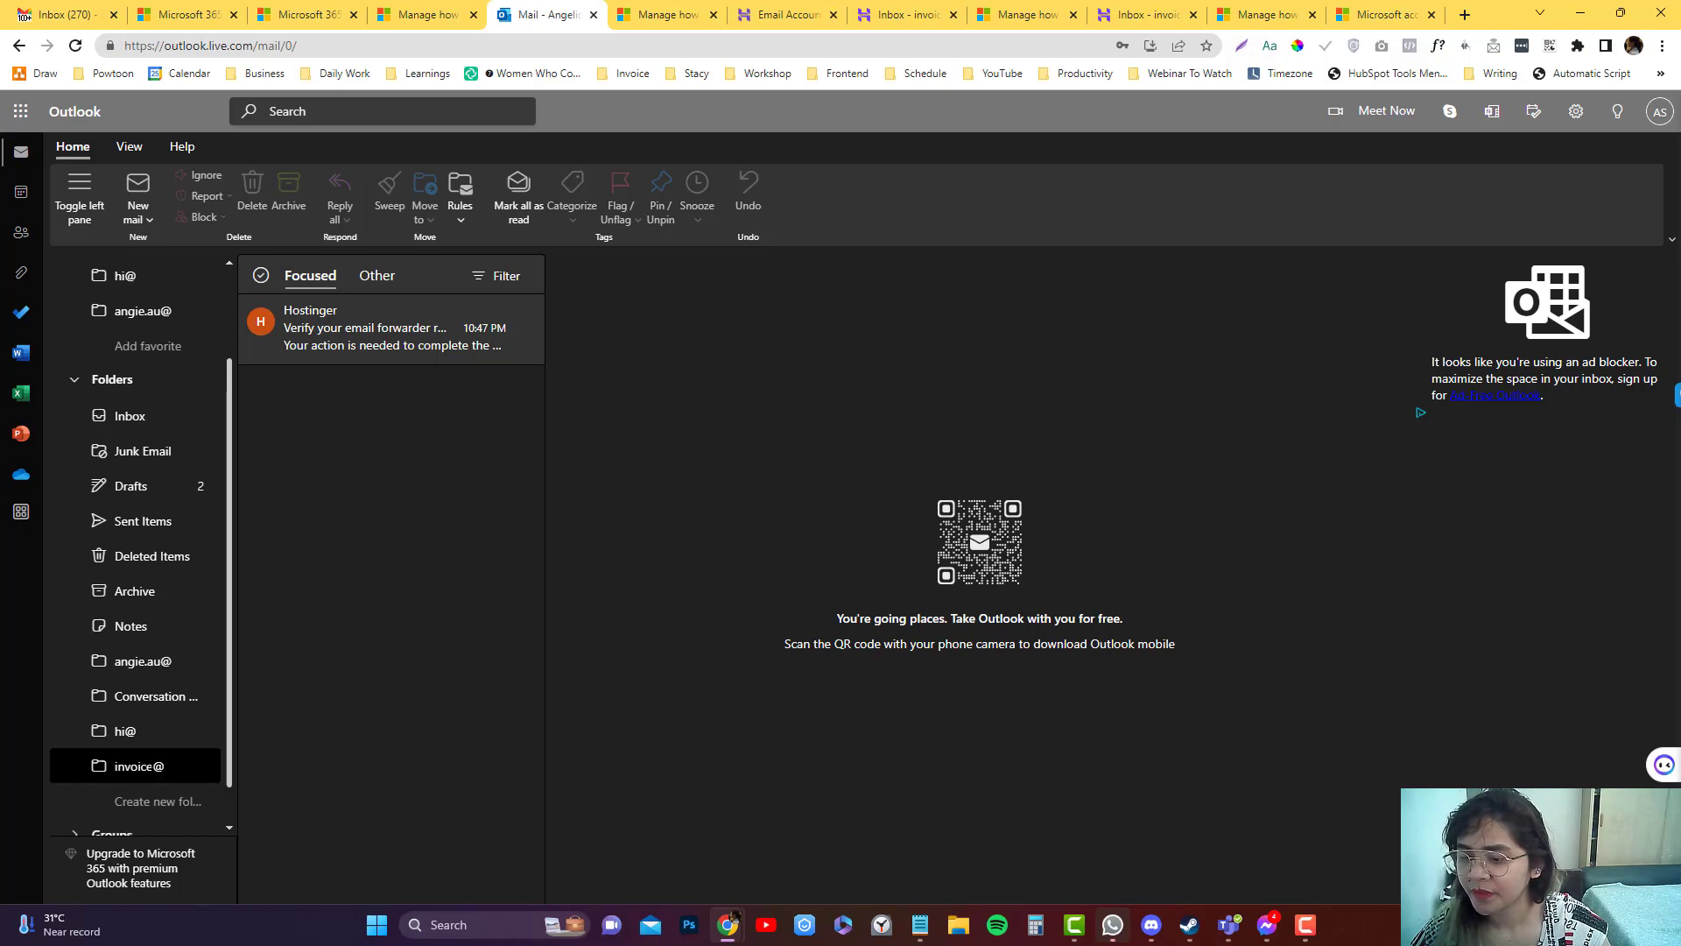
right_click(152, 769)
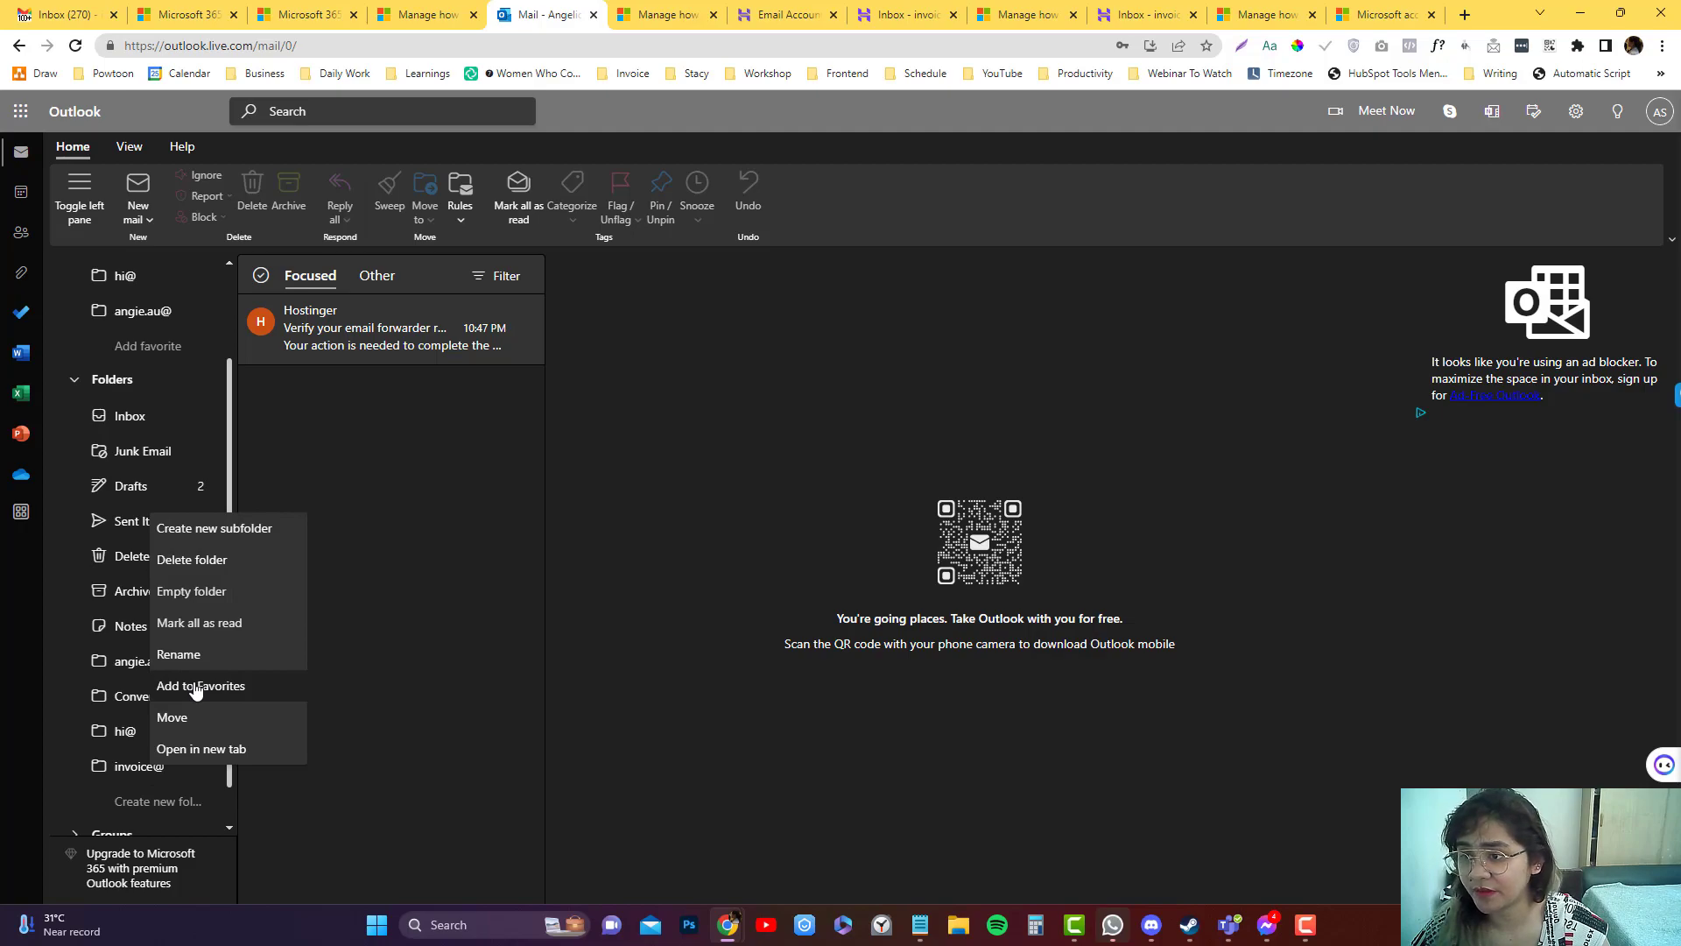
left_click(194, 775)
scroll(214, 692, "up", 2)
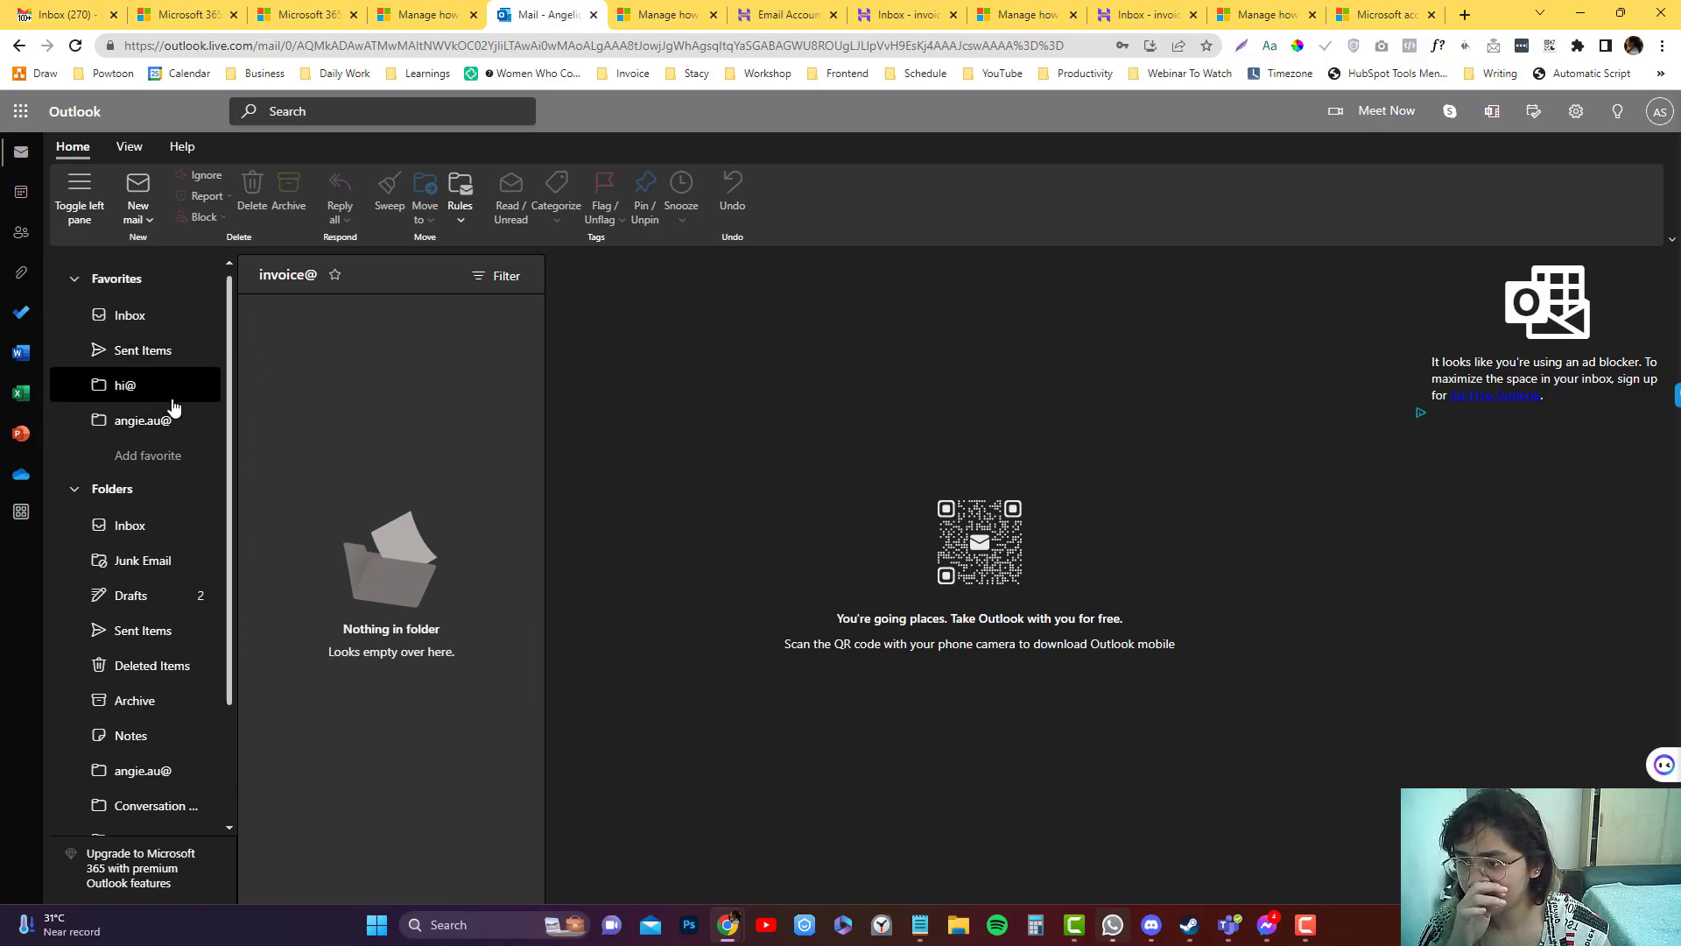
scroll(175, 595, "down", 3)
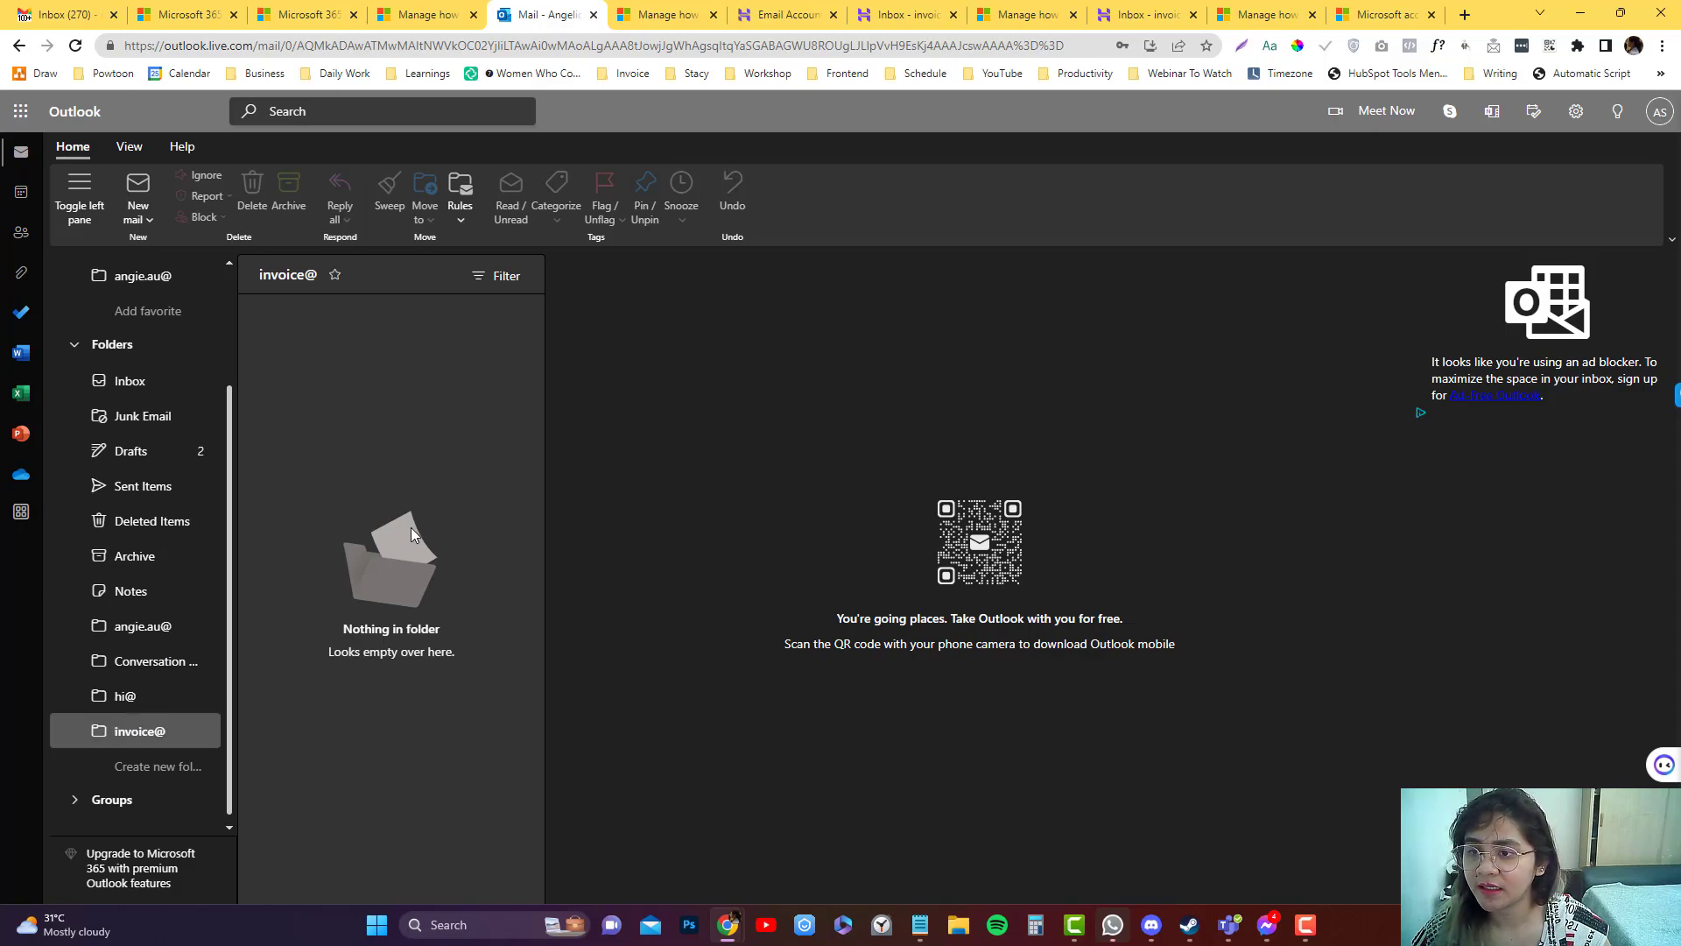
scroll(136, 622, "up", 3)
scroll(132, 620, "down", 3)
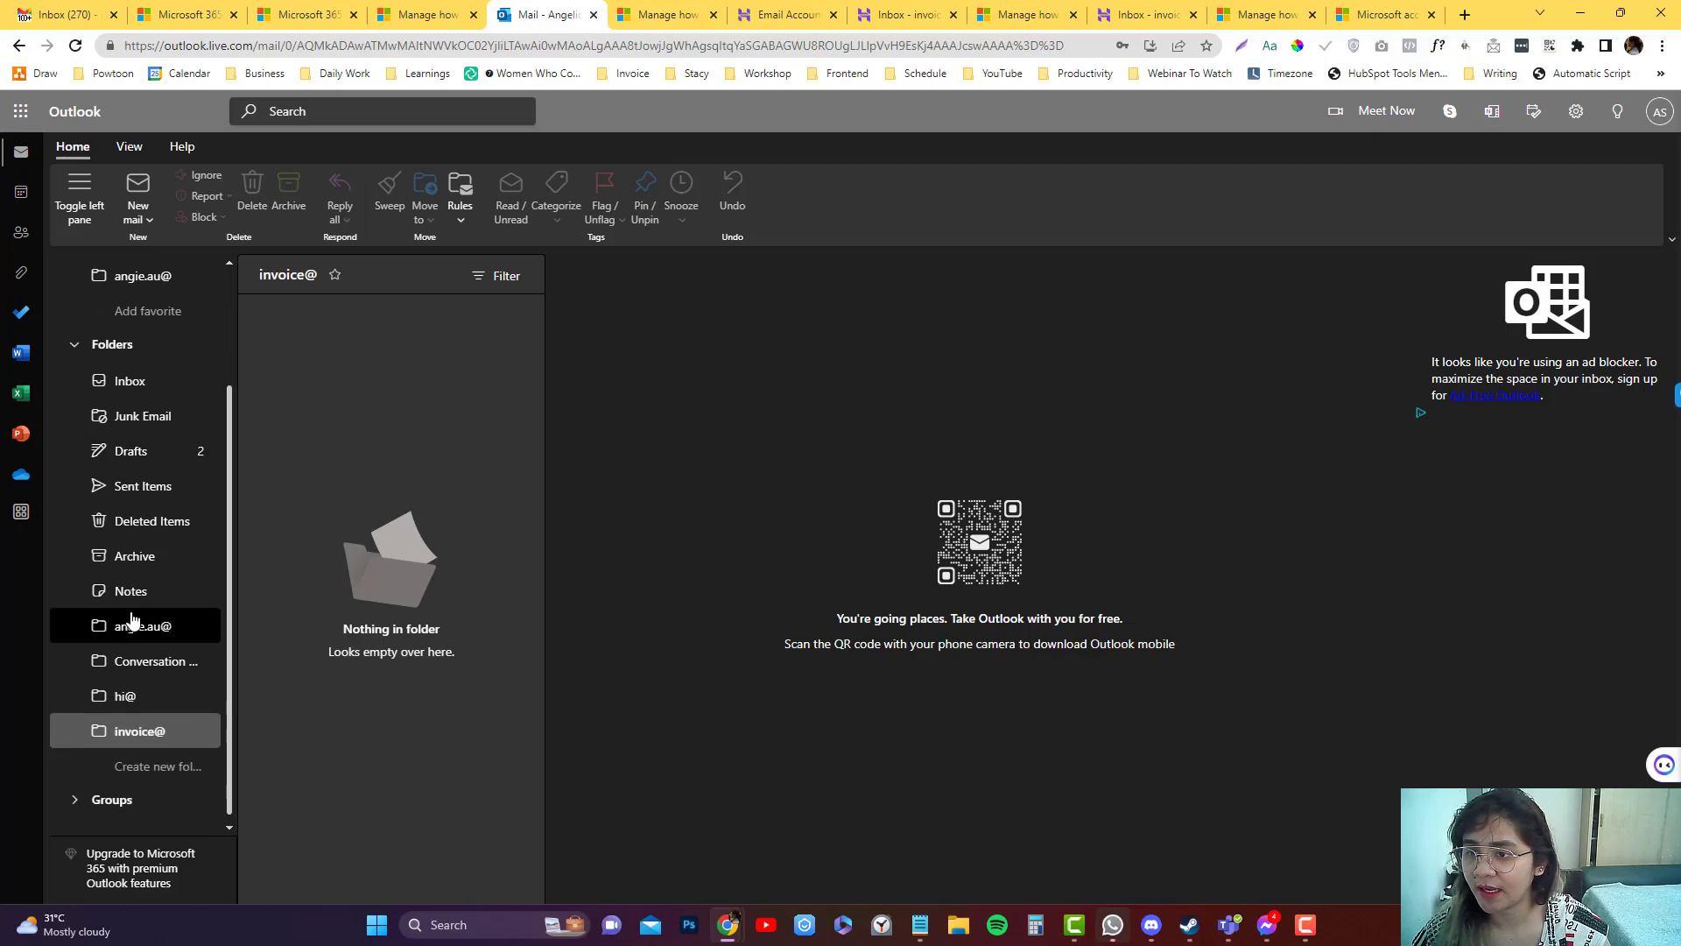
Open the Hostinger verification email and go to category management from its Categorize menu.
left_click(156, 380)
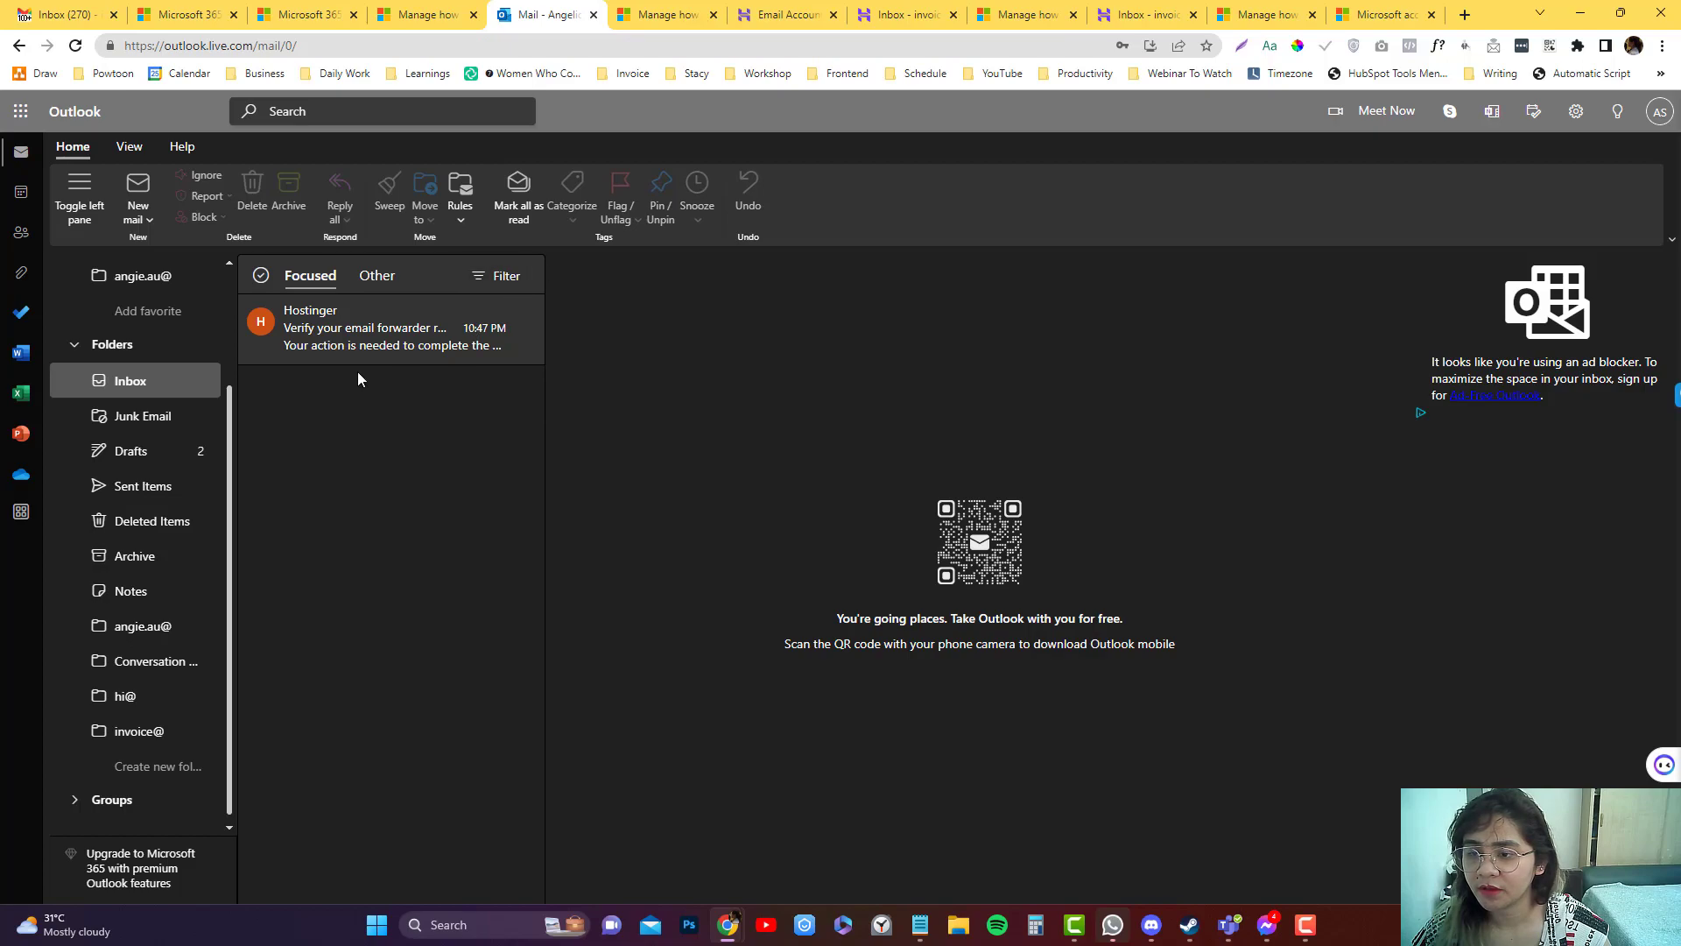
left_click(360, 345)
left_click(557, 224)
left_click(181, 380)
left_click(365, 333)
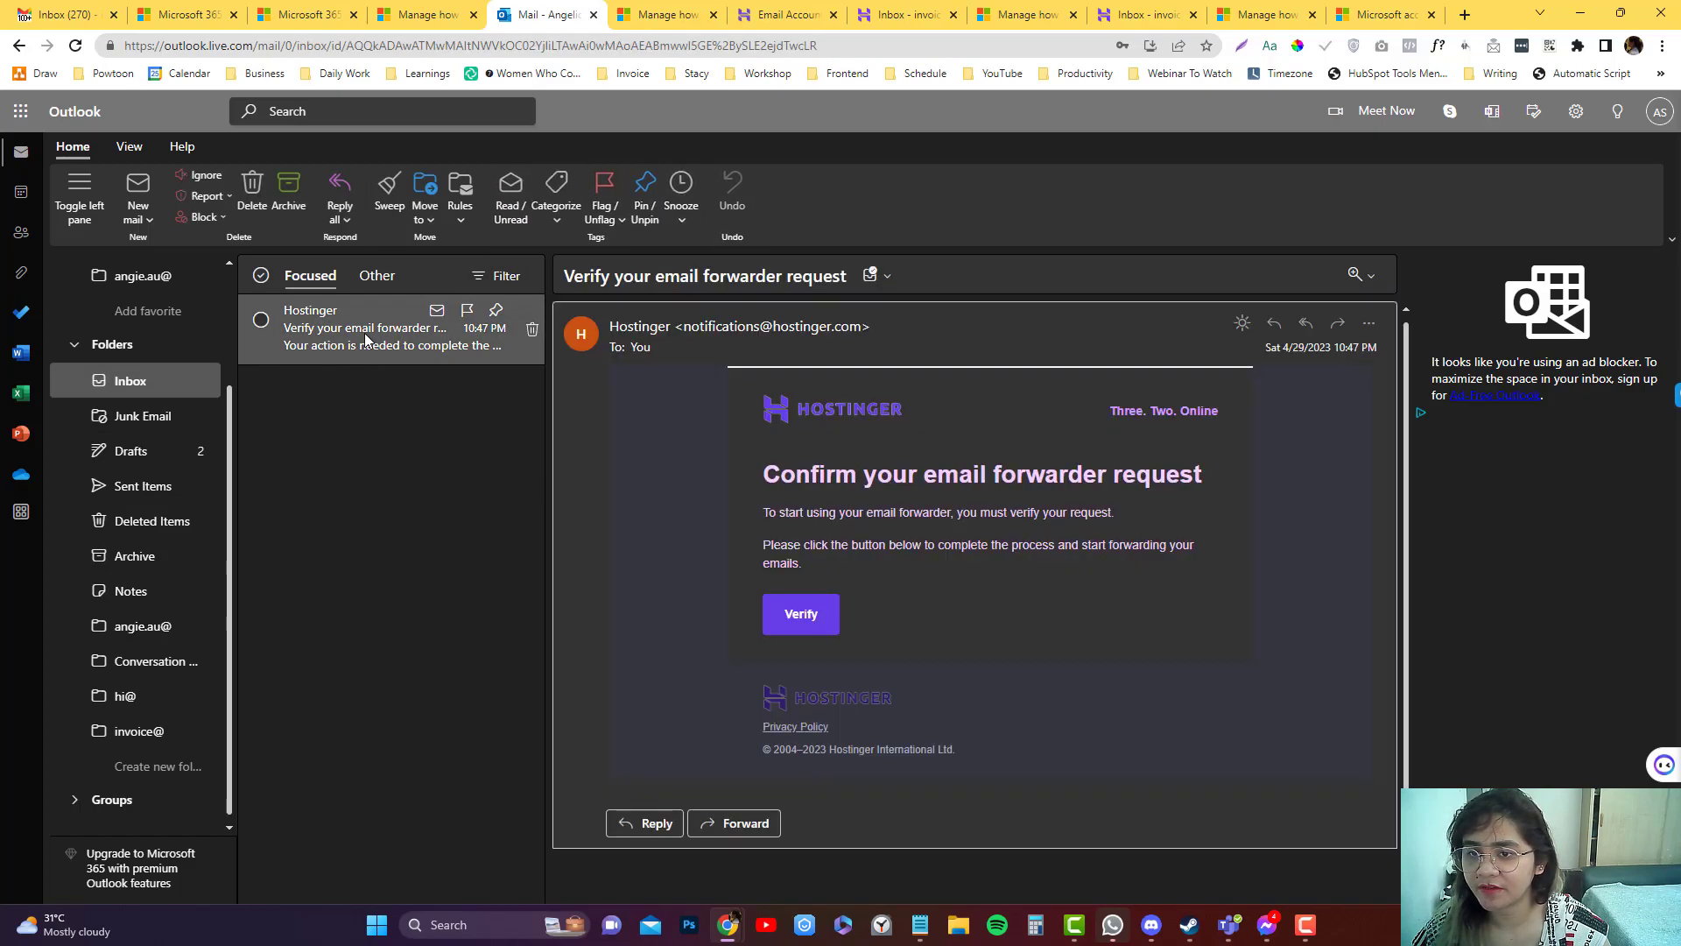
left_click(557, 223)
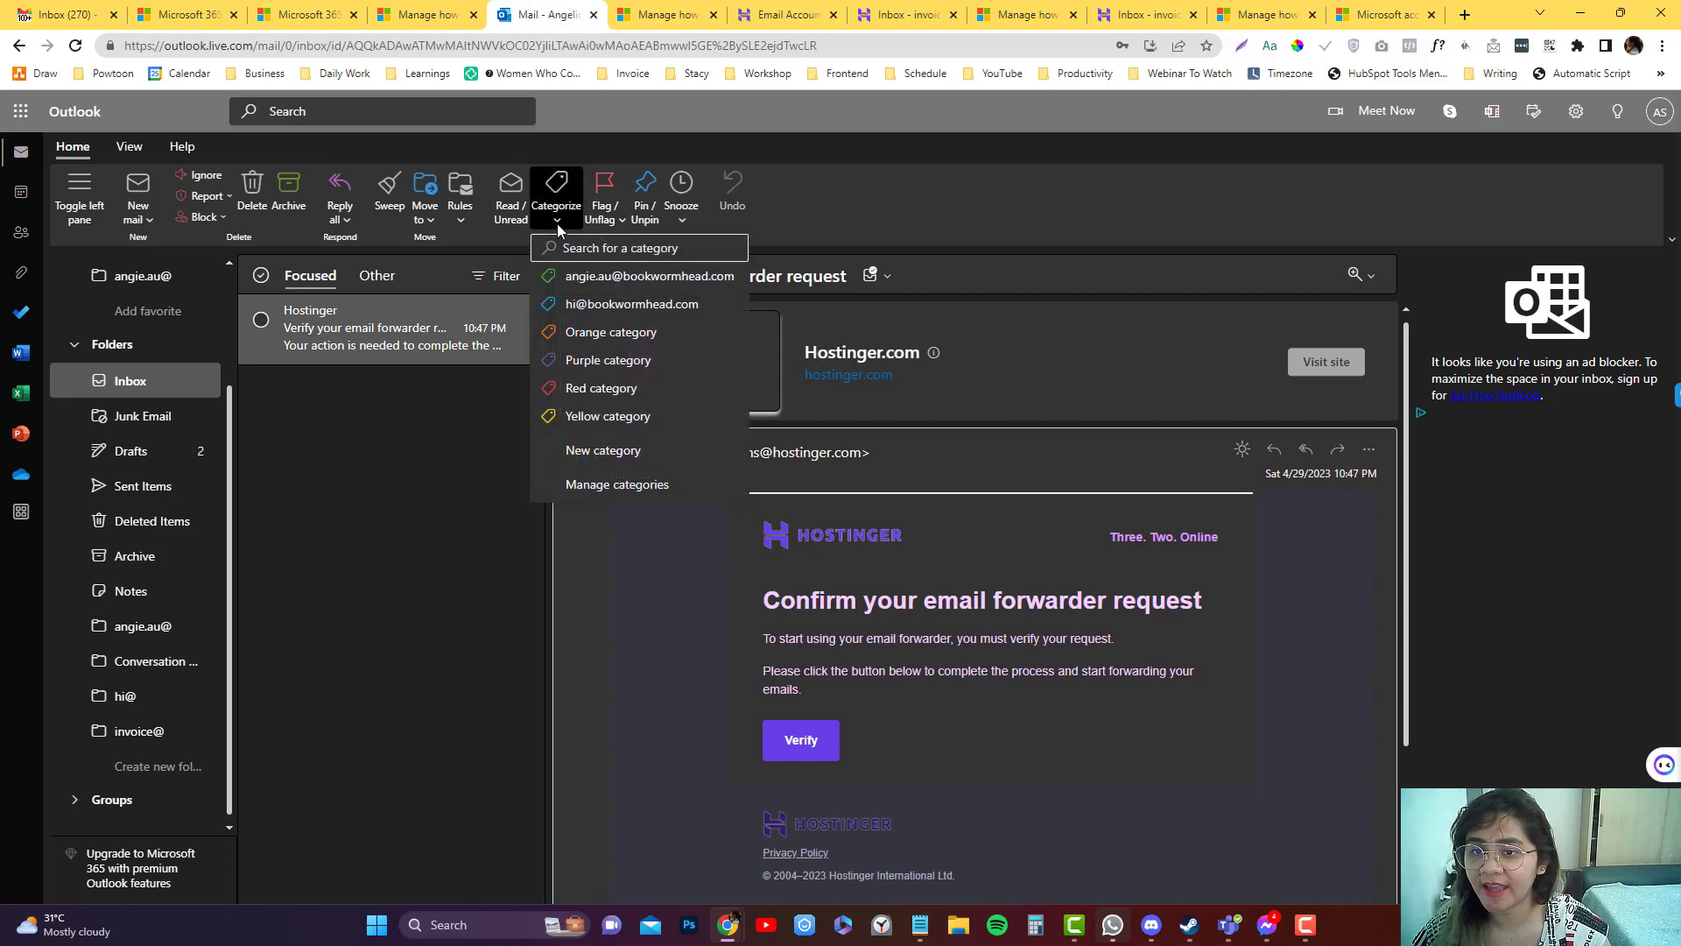
left_click(615, 486)
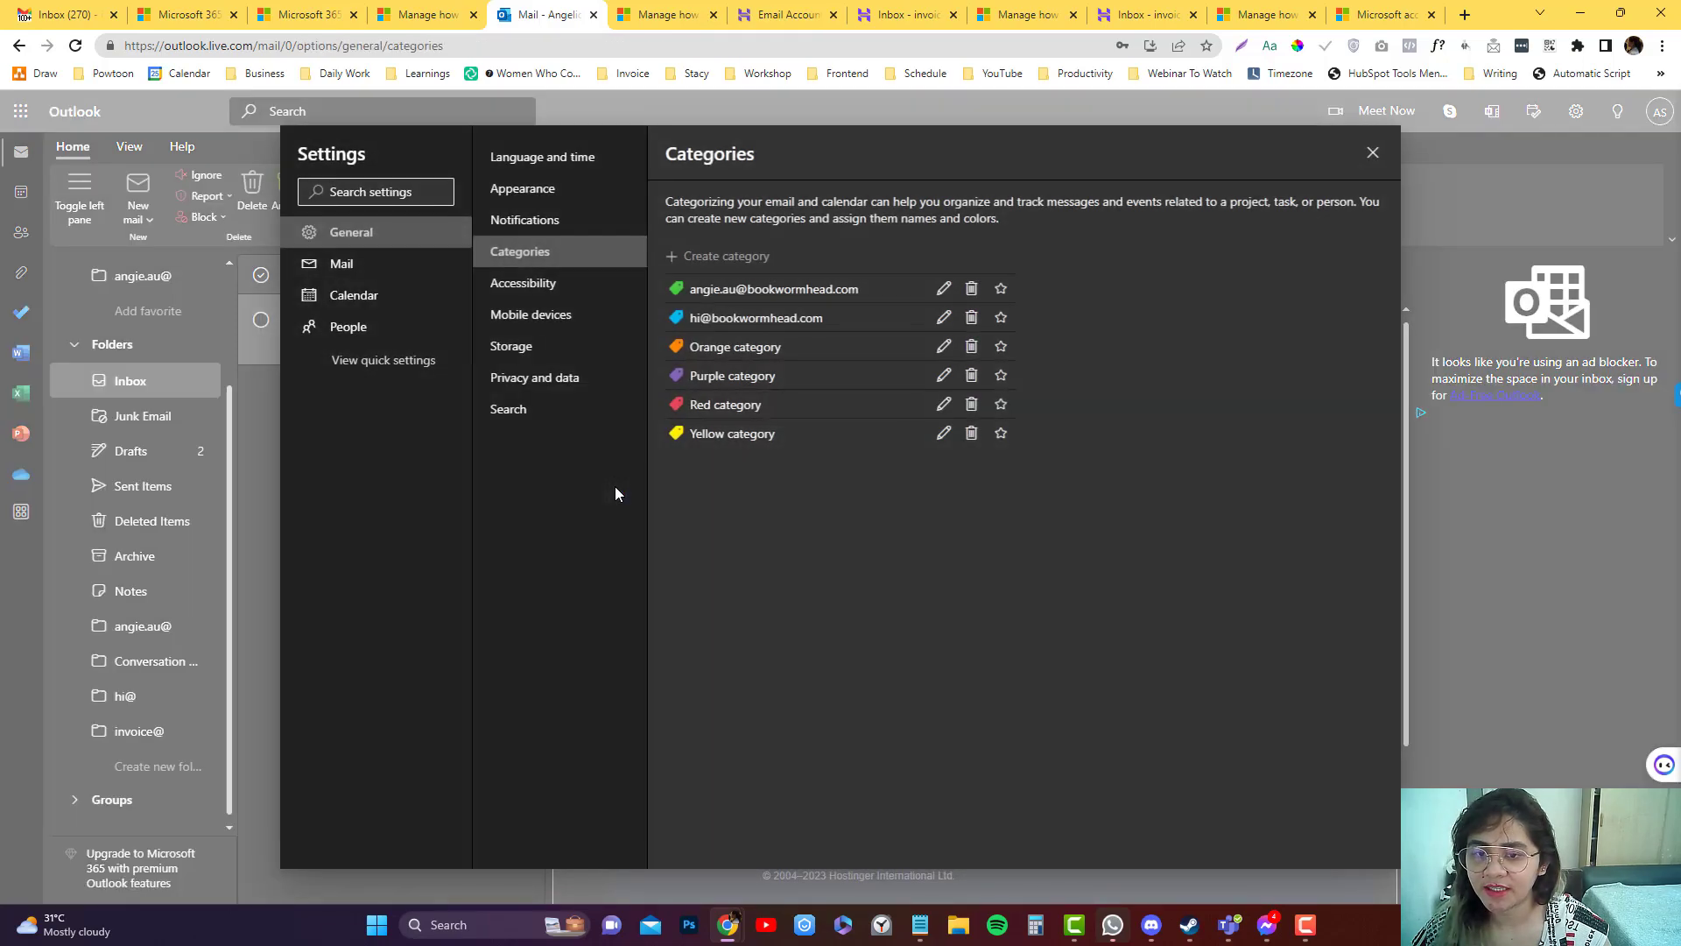
Rename the Orange category to the invoice@ address, save it, and close Settings.
left_click(943, 346)
triple_click(760, 427)
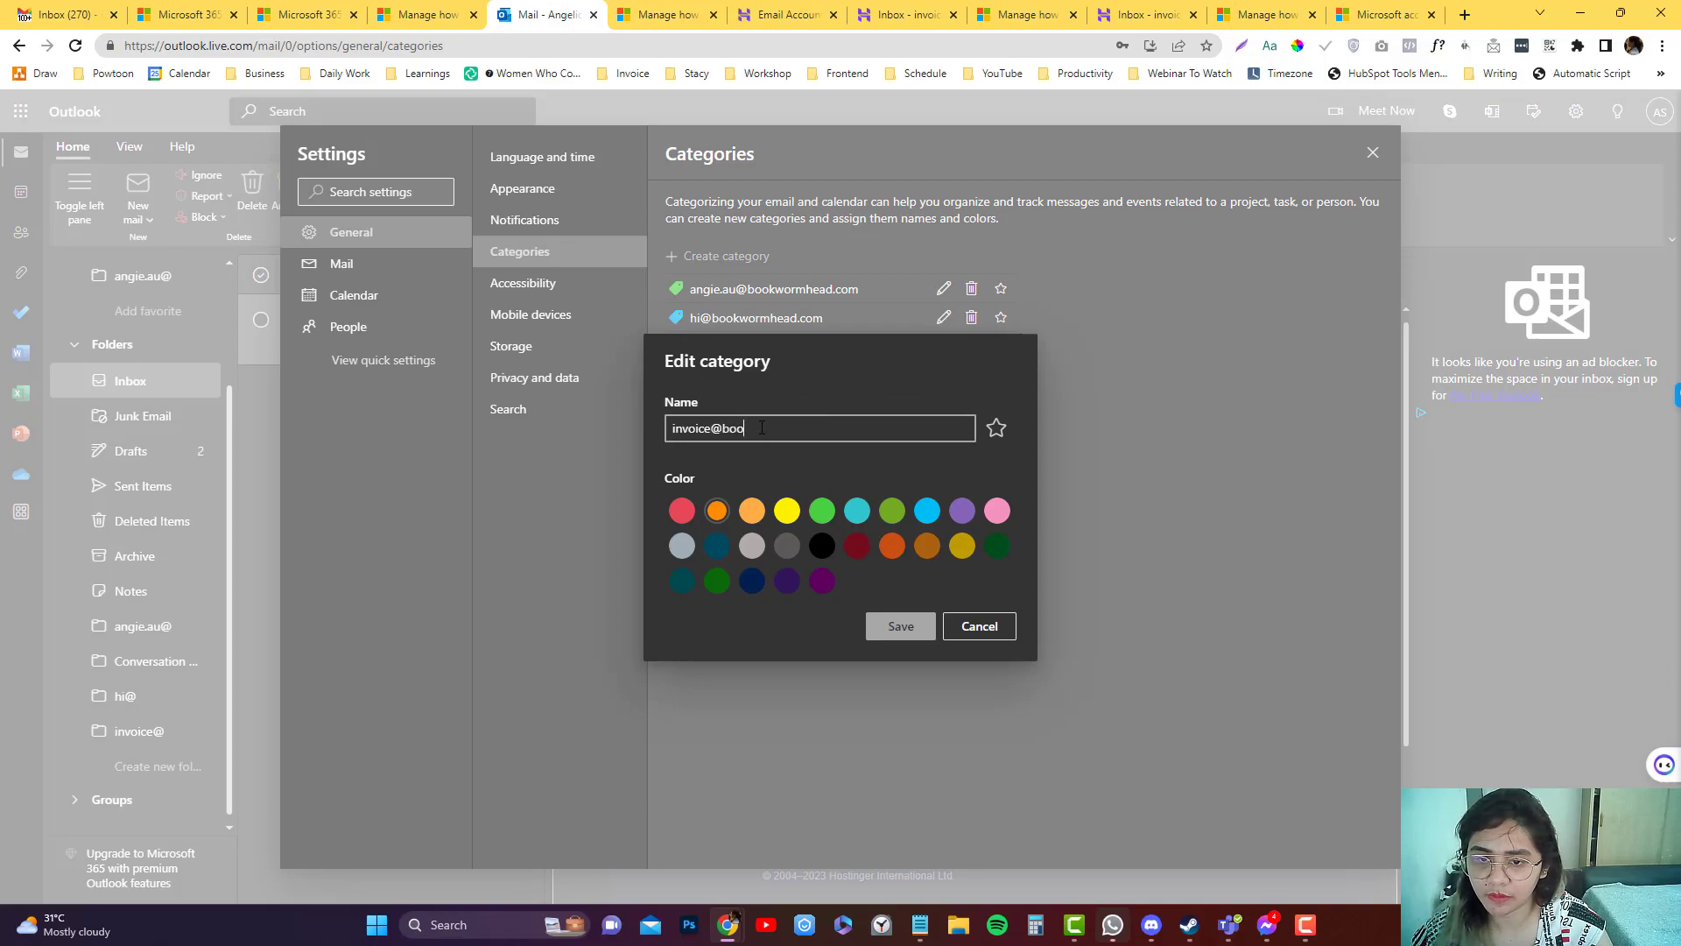
key("ctrl+a")
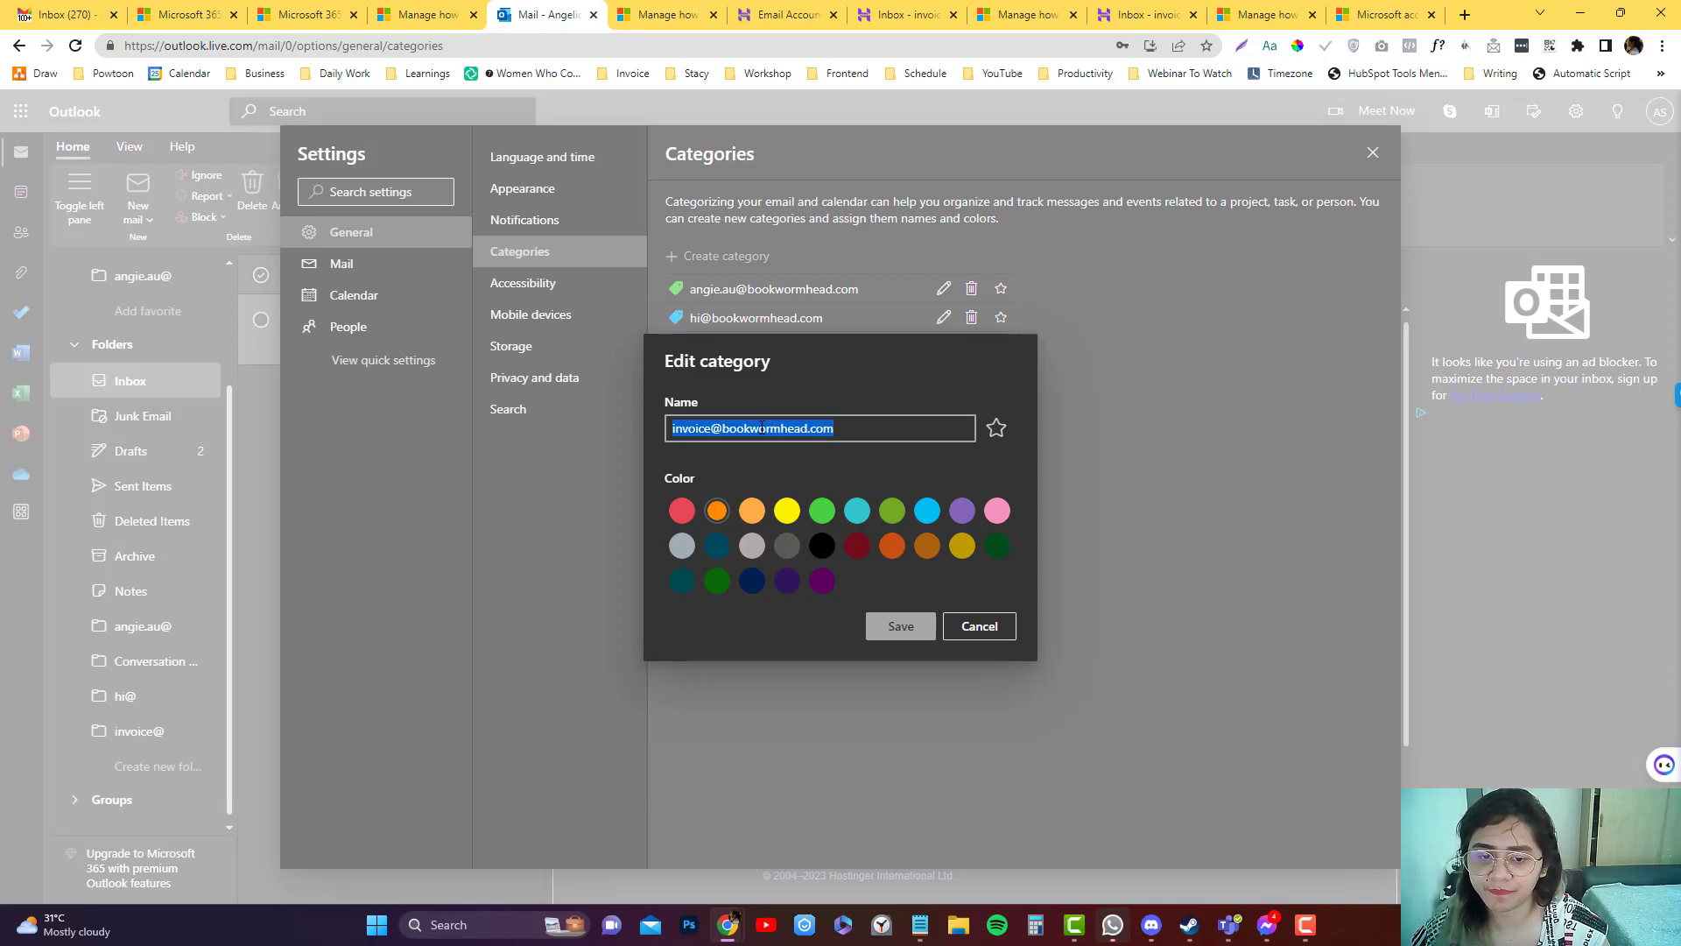
left_click(901, 626)
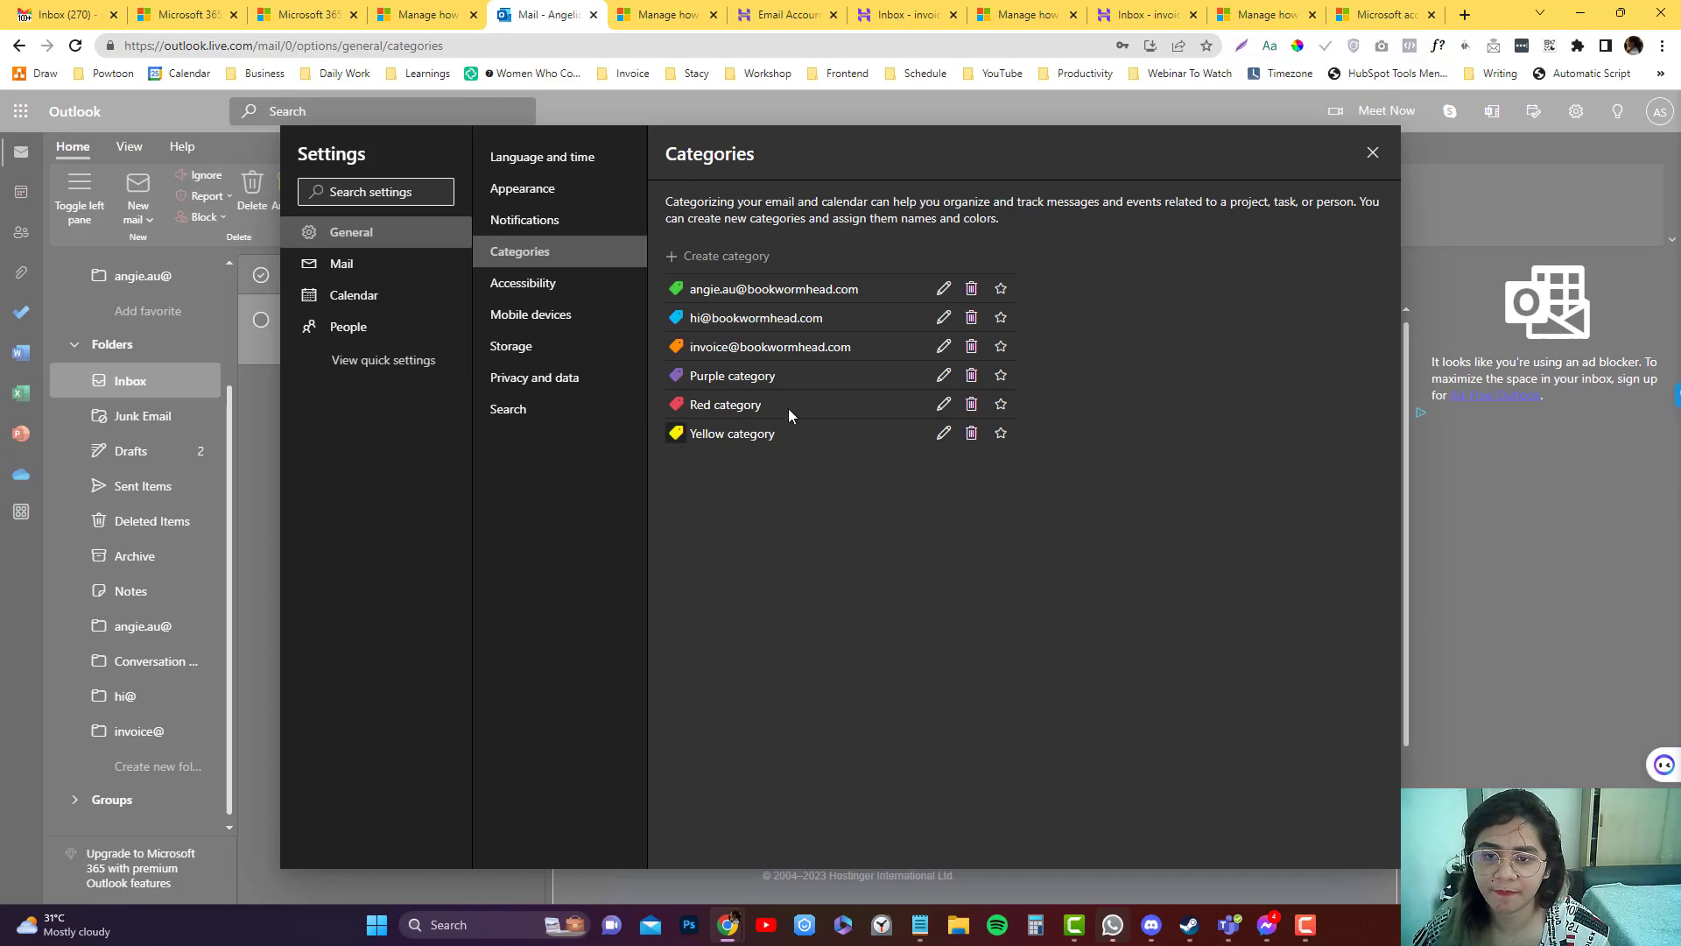
left_click(1372, 153)
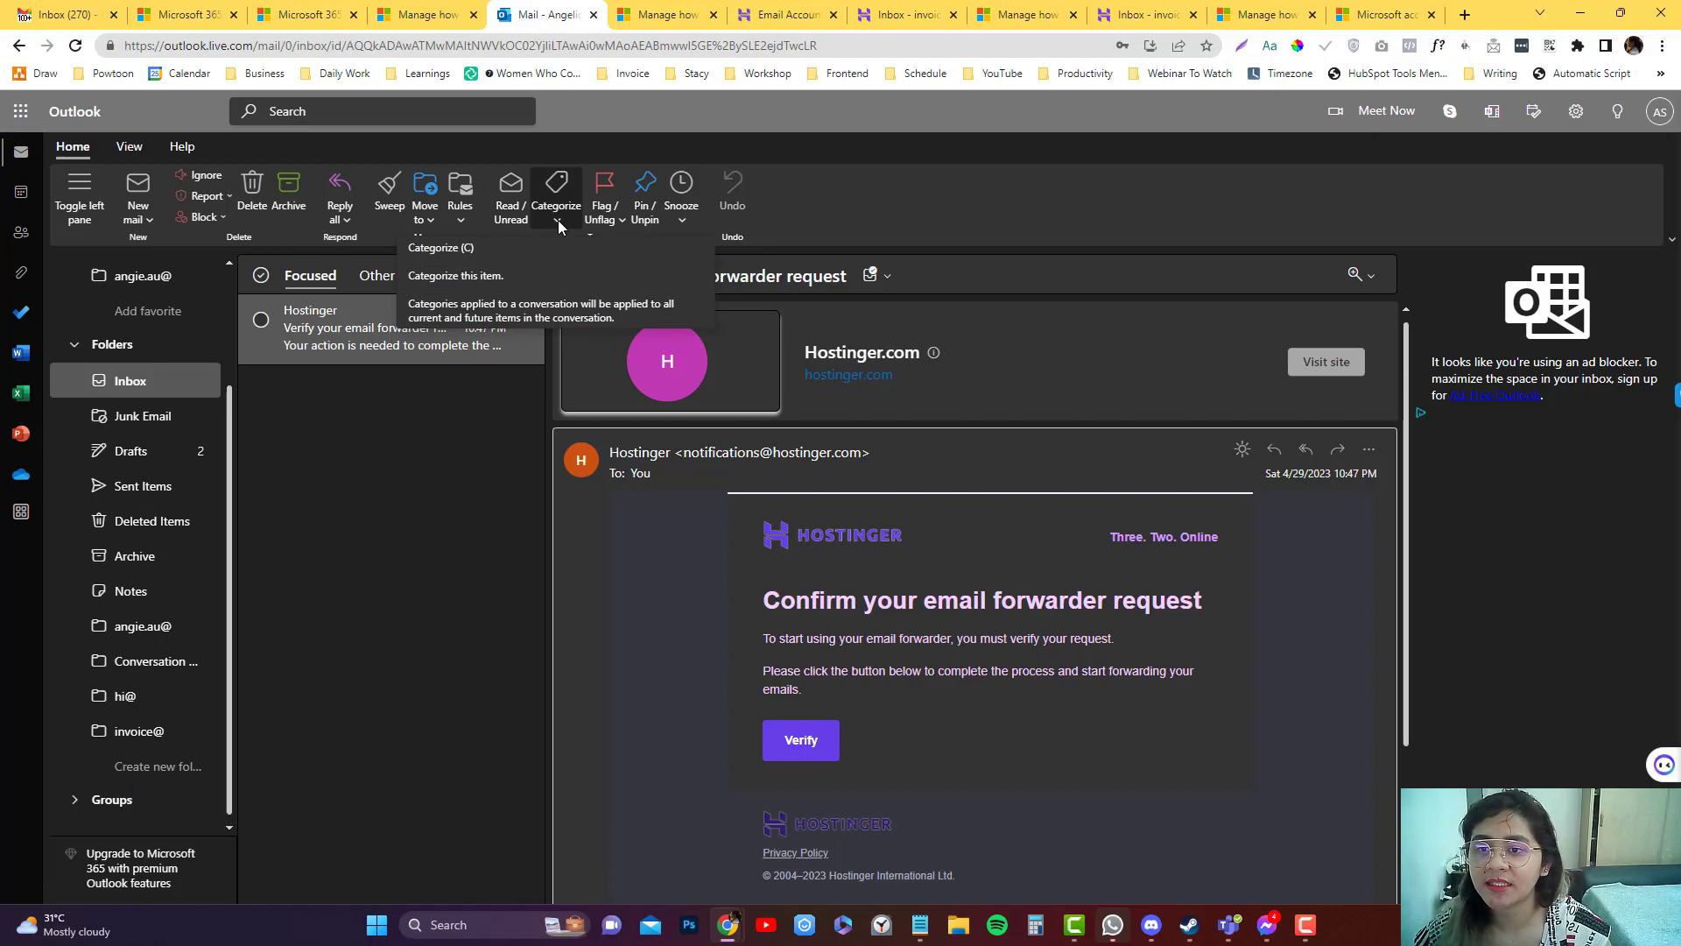
Check the Outlook sign-in address on the Microsoft account overview, then return to Hostinger Email Accounts.
left_click(1661, 114)
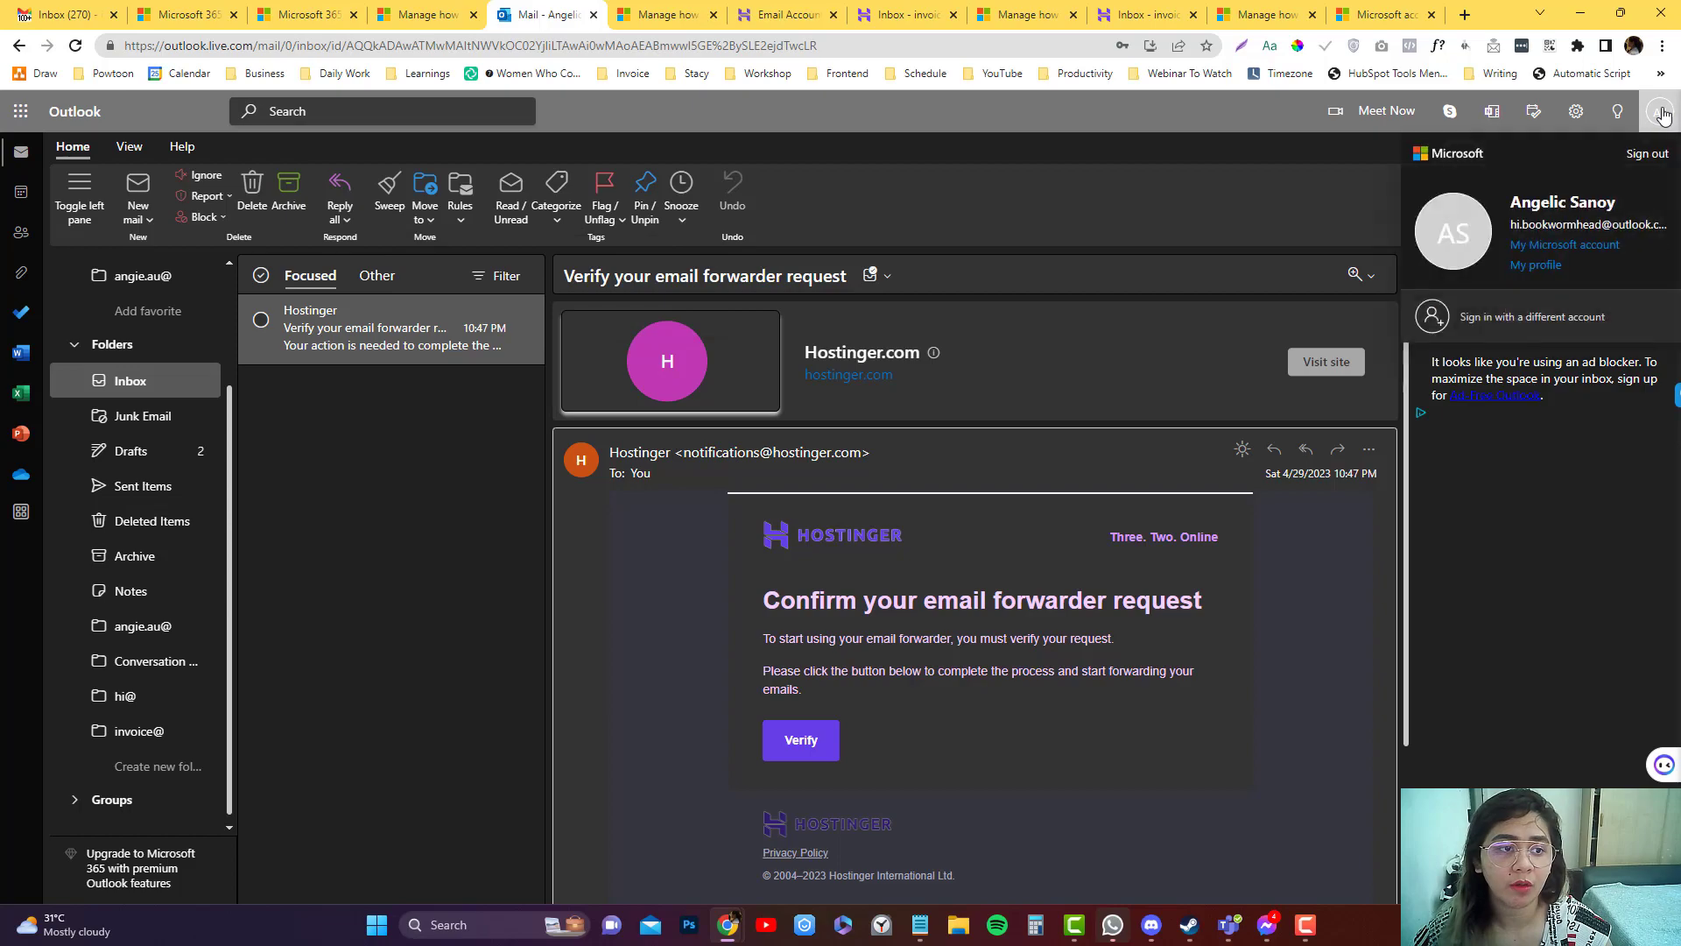
left_click(1529, 247)
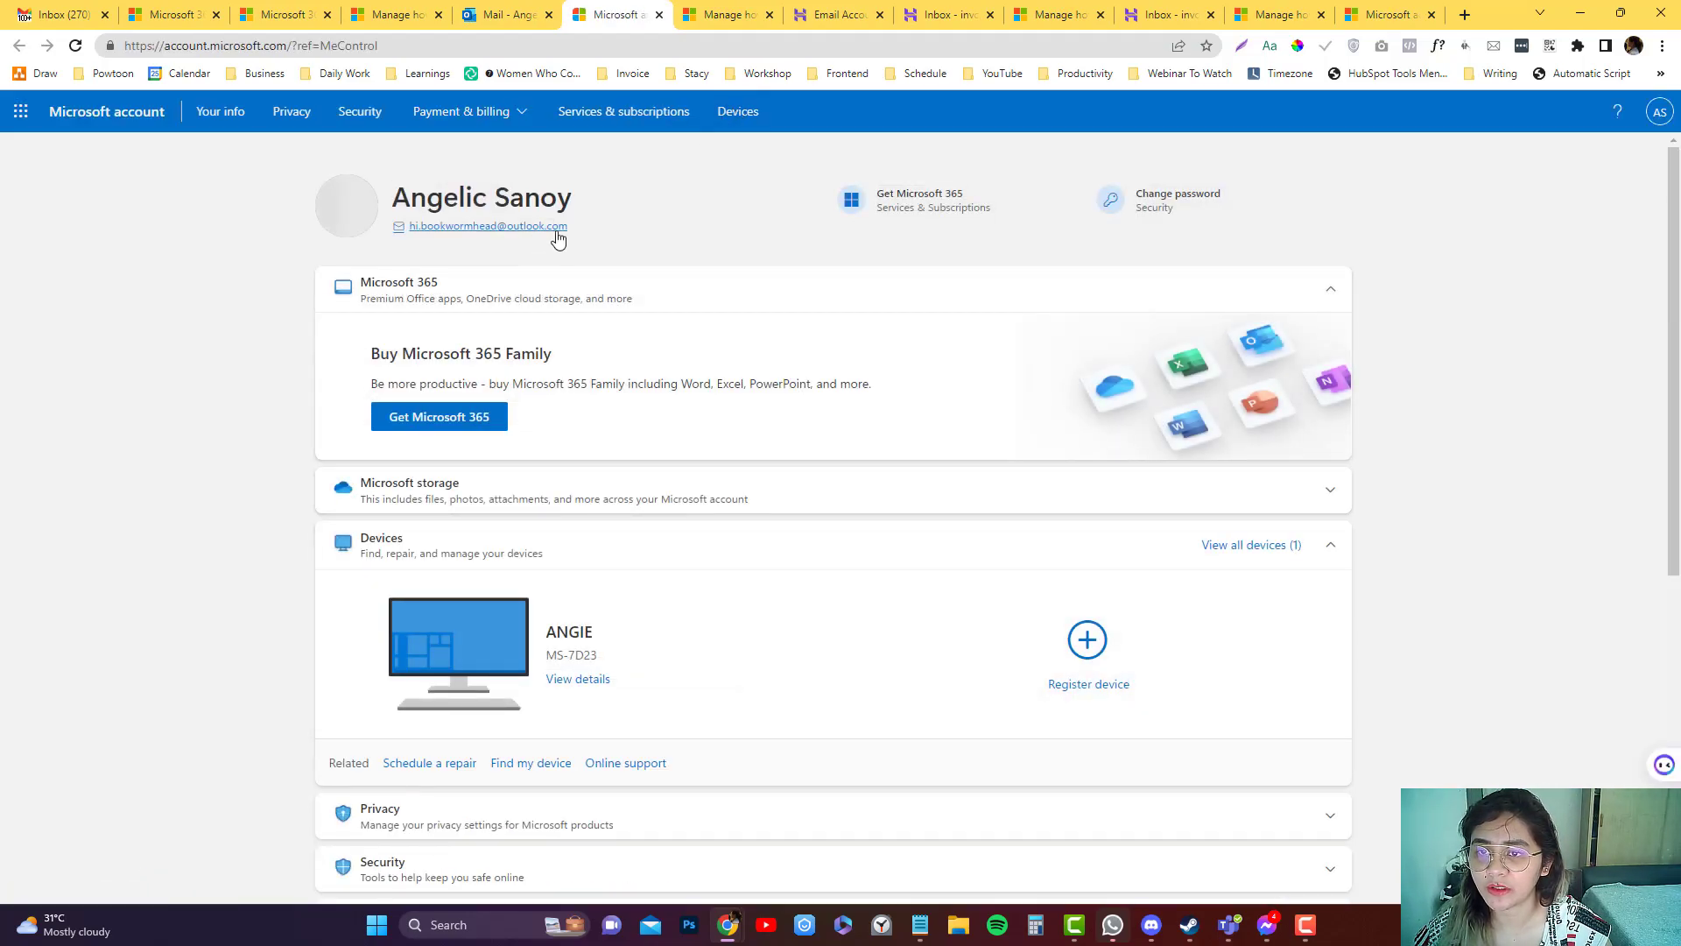
left_click_drag(569, 227, 410, 227)
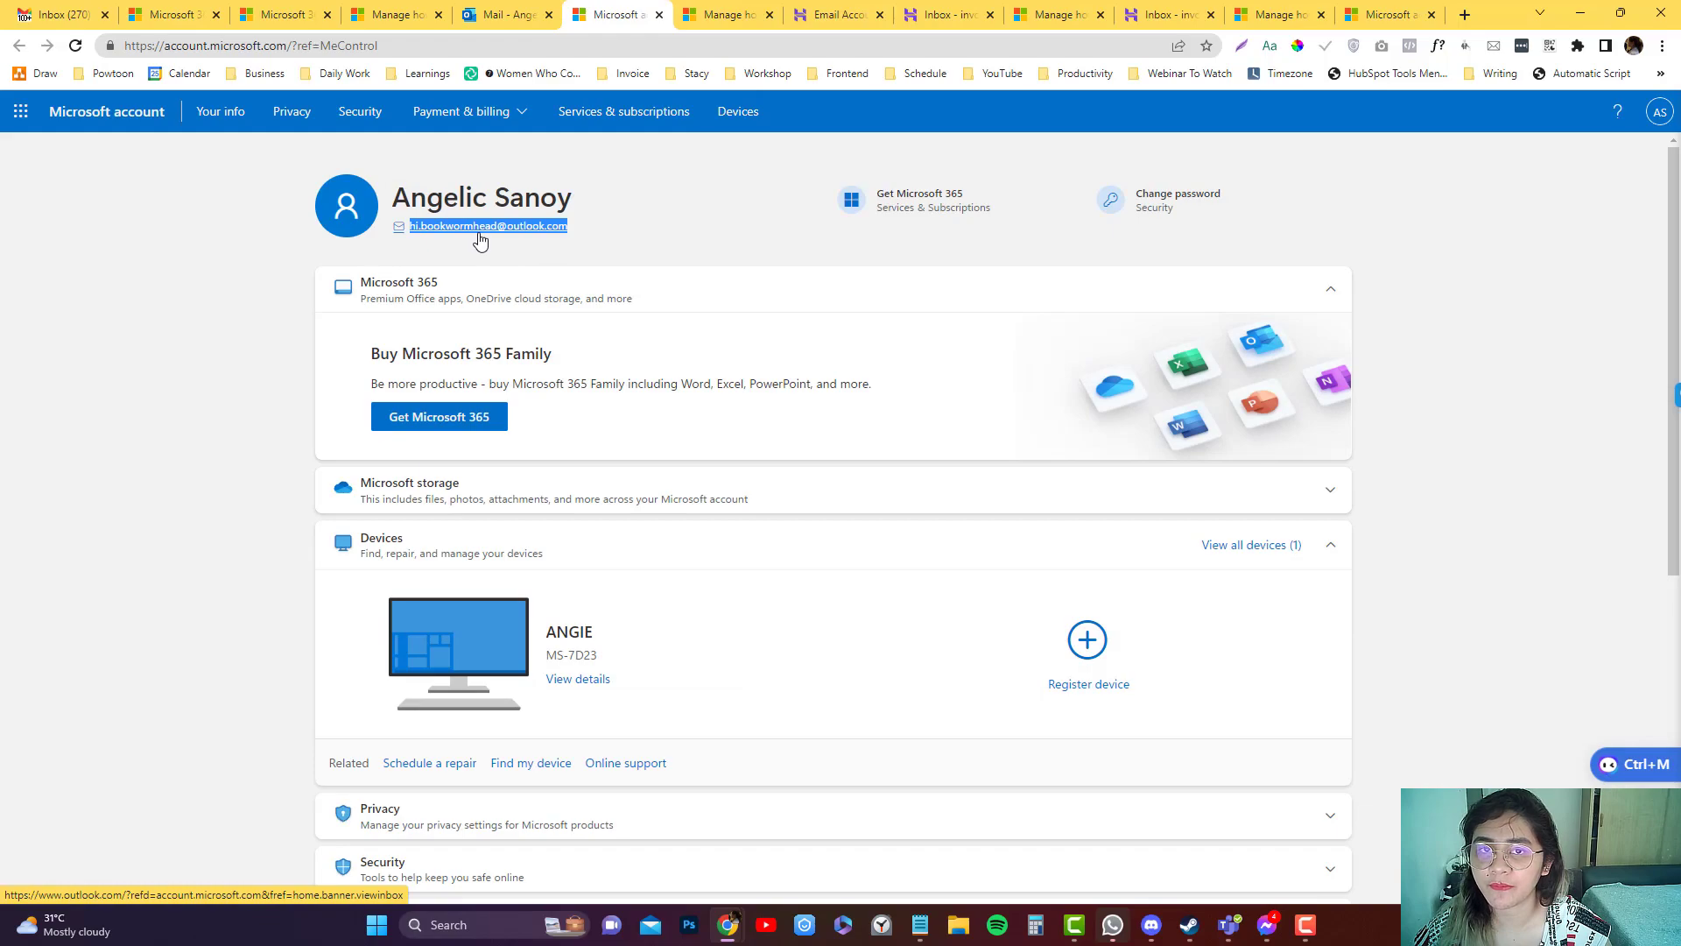
left_click(839, 14)
Open Emails › Forwarders in hPanel and start a new forwarder.
scroll(354, 453, "up", 5)
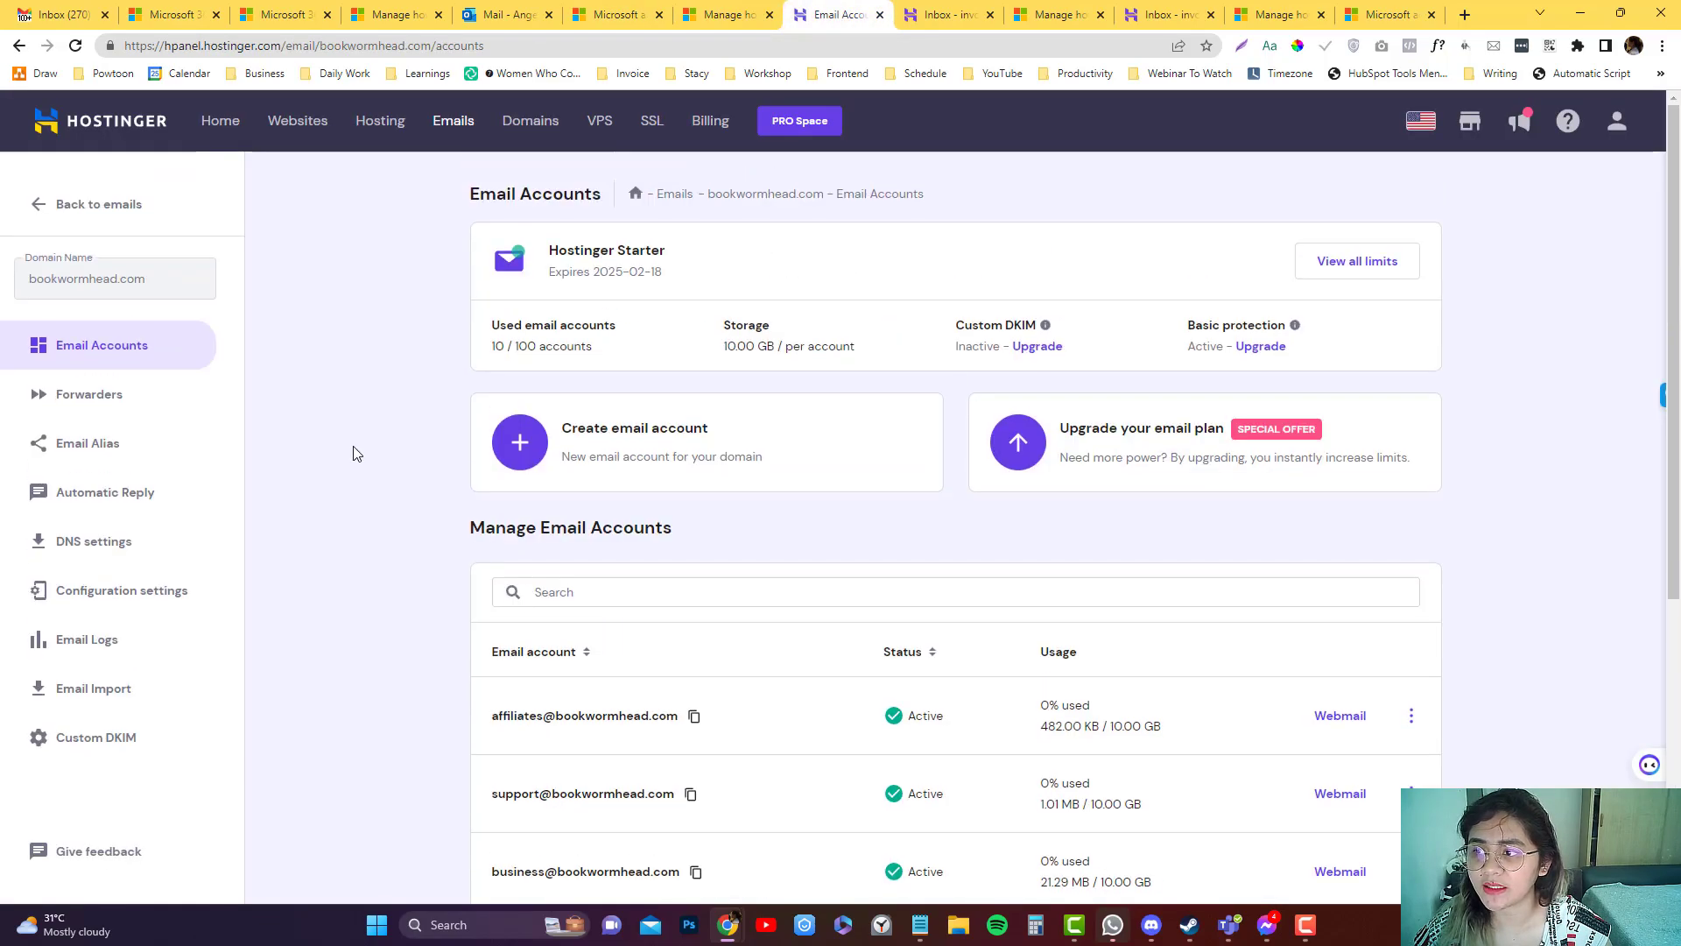
left_click(102, 396)
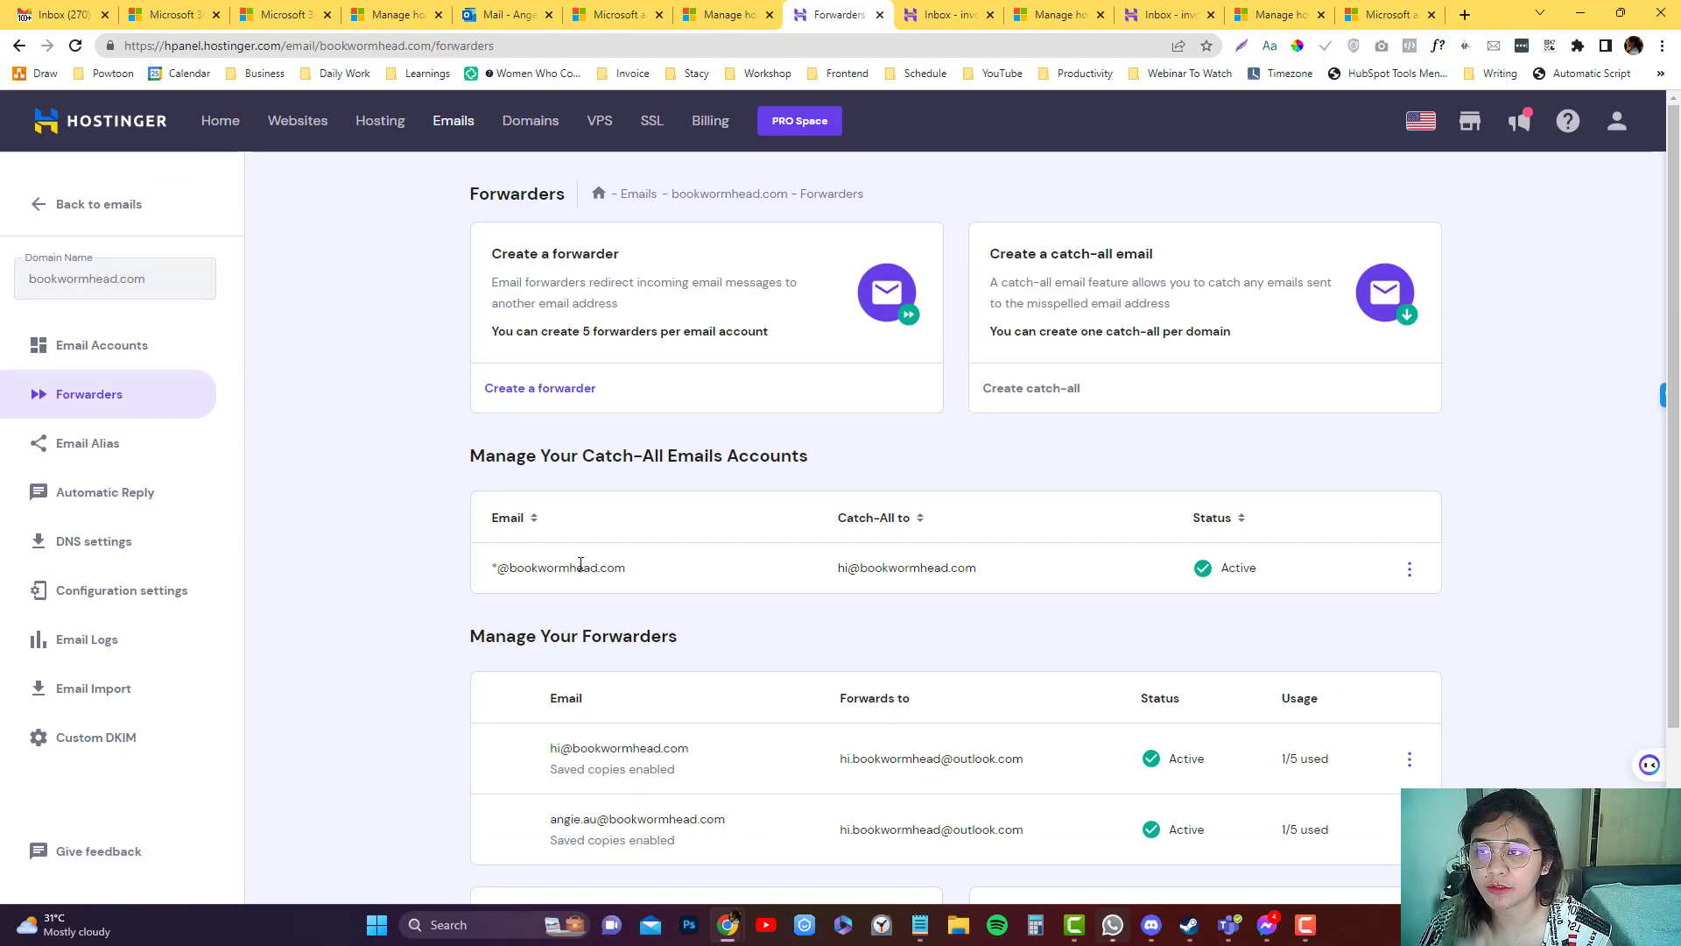
scroll(856, 581, "down", 3)
scroll(908, 481, "up", 3)
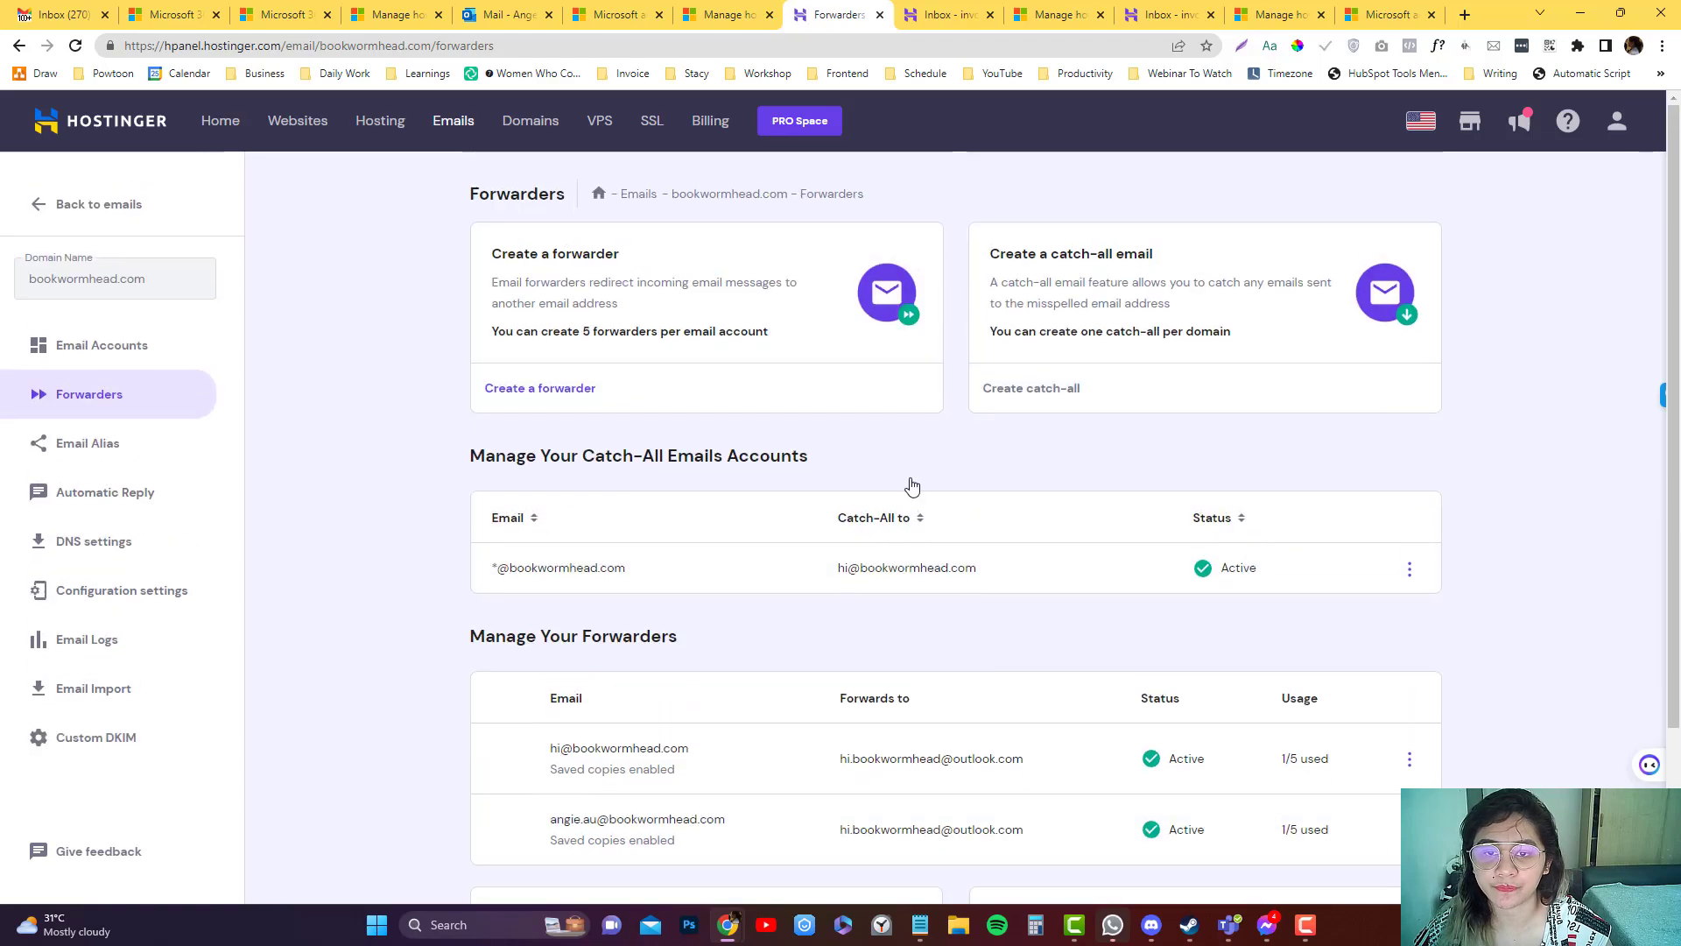
left_click(539, 390)
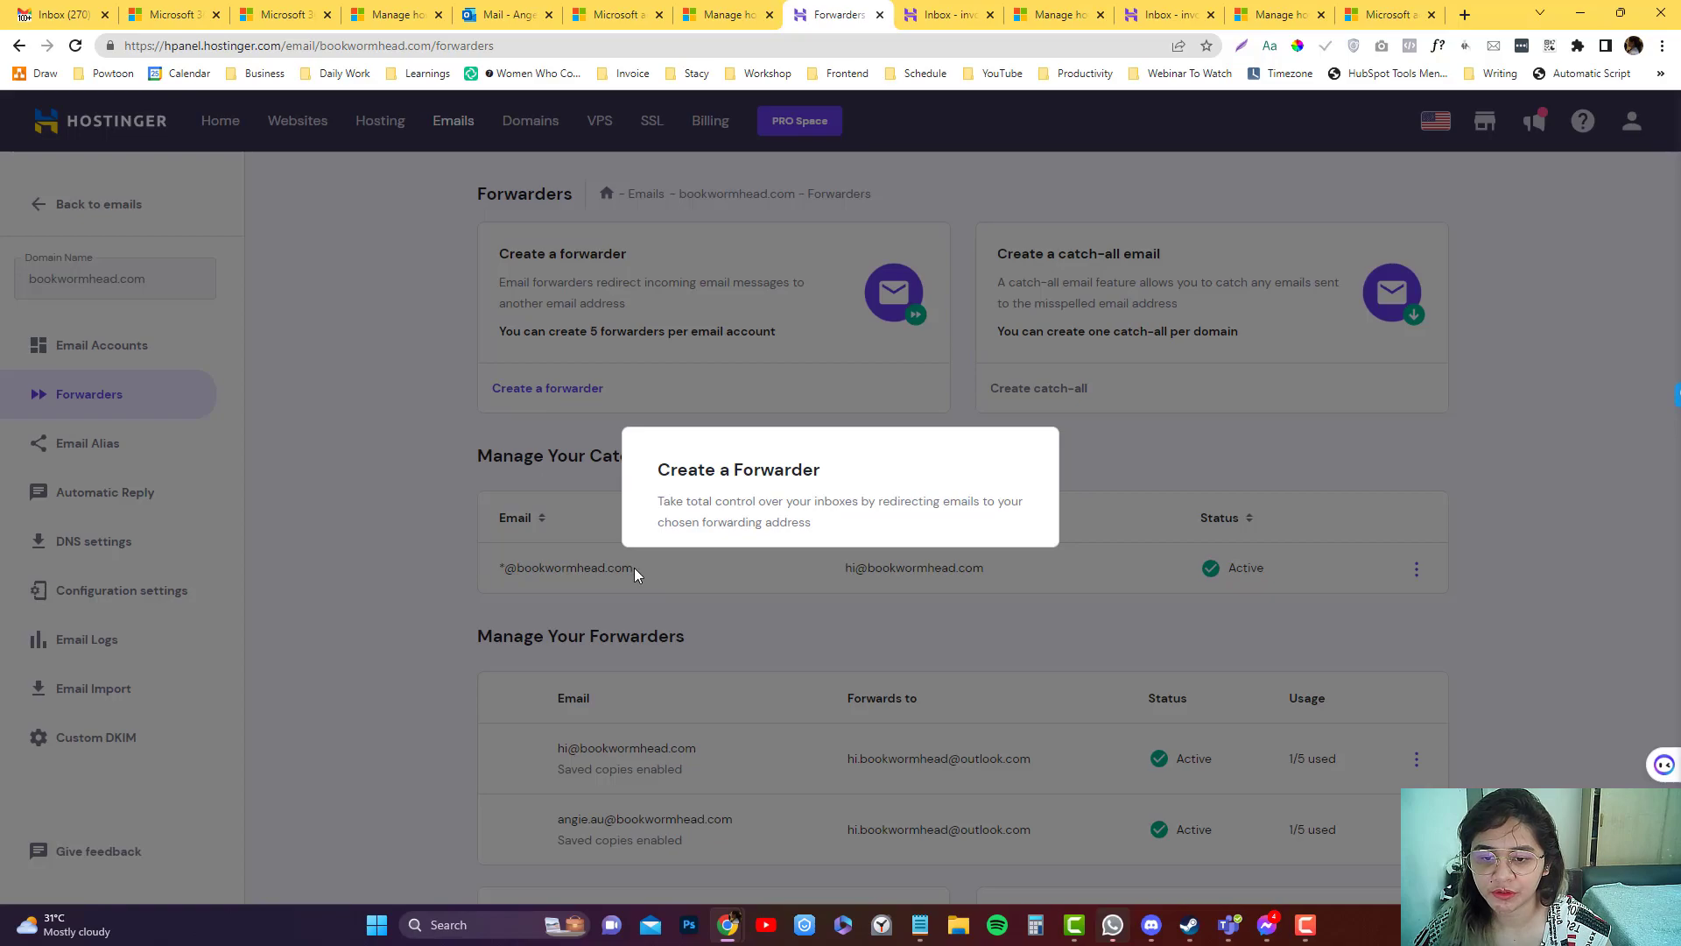
Forward invoice@ to the pasted Outlook address and create it, now awaiting confirmation.
left_click(796, 484)
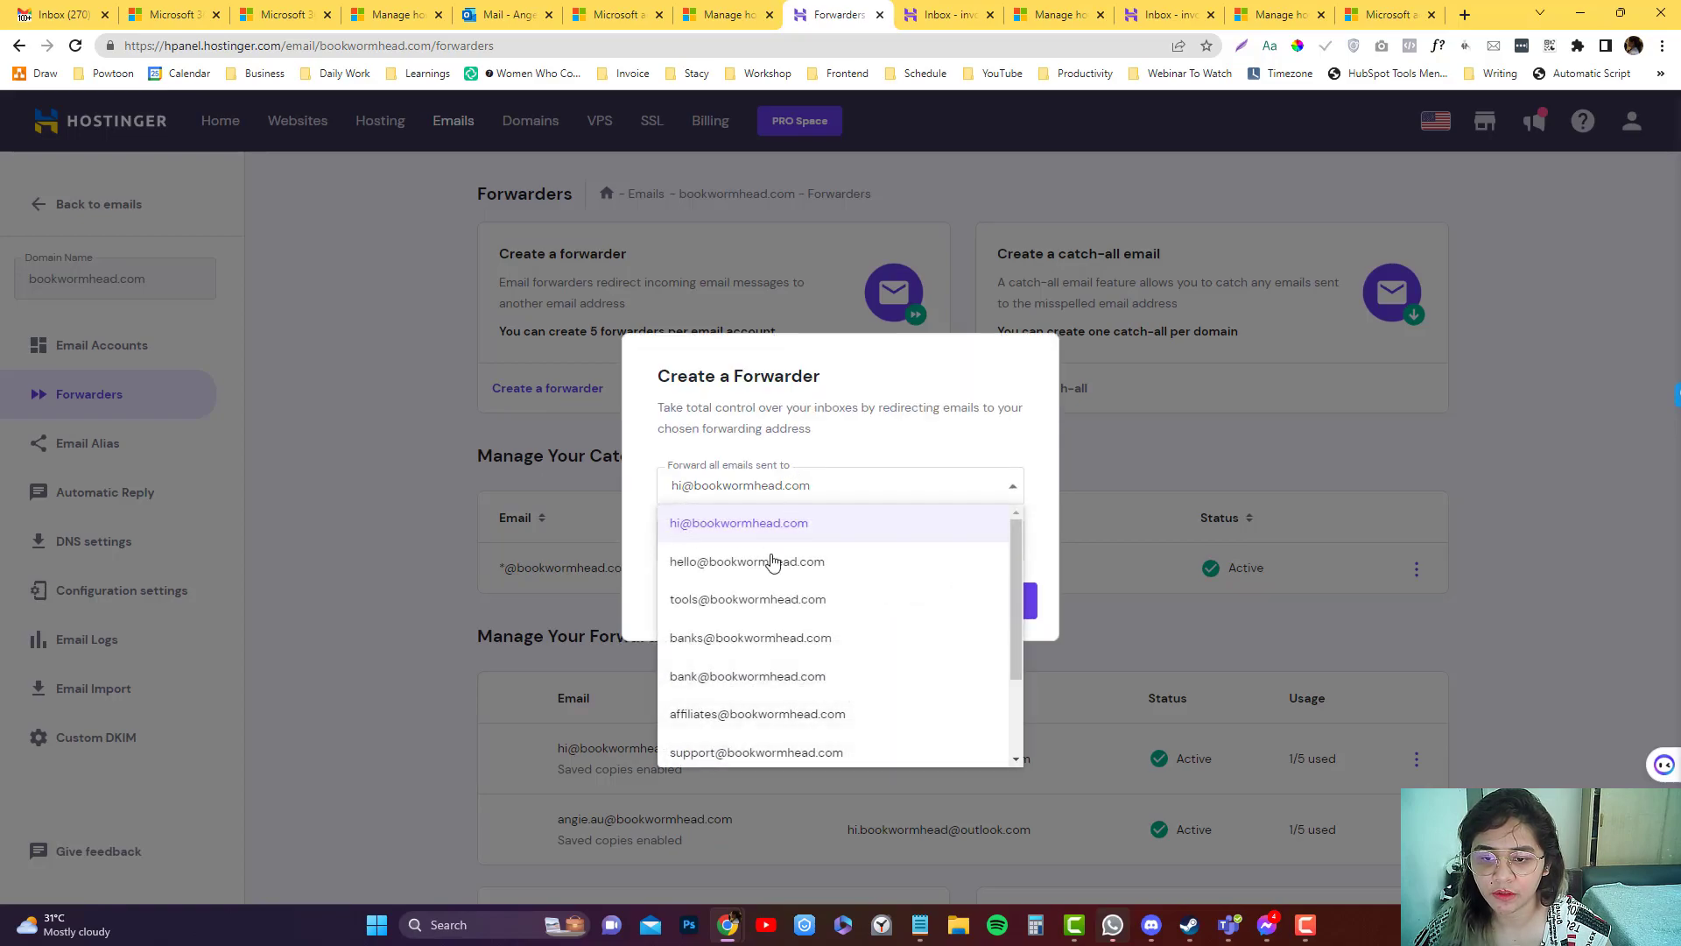
scroll(768, 666, "down", 3)
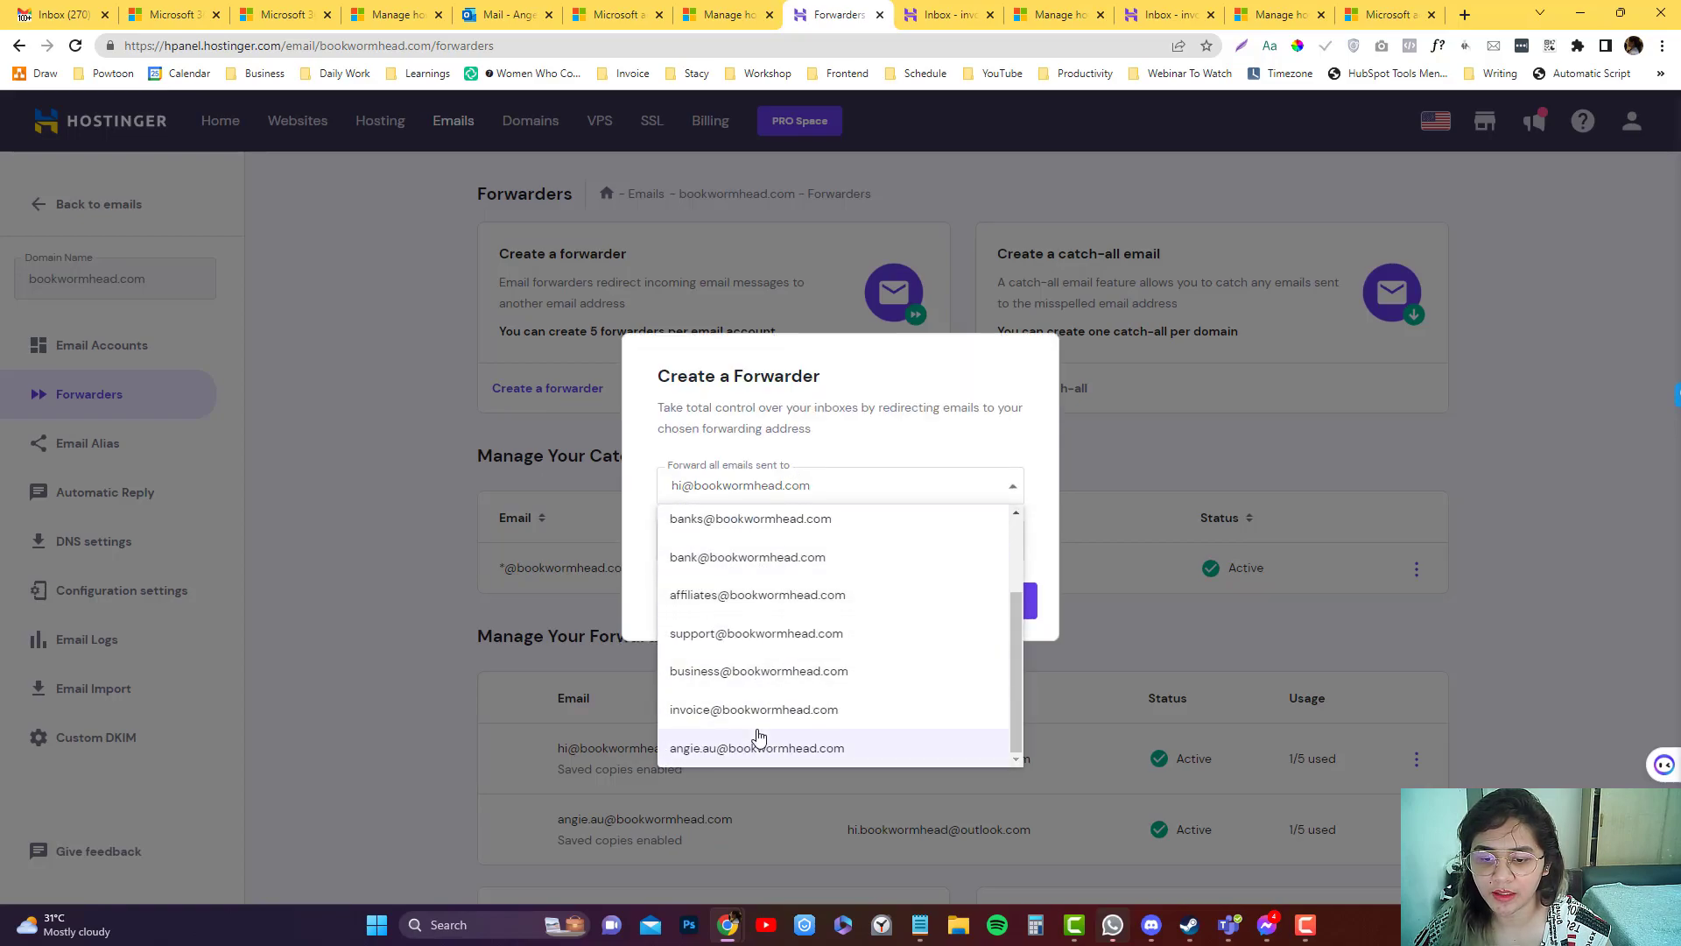
left_click(770, 711)
left_click(770, 526)
key("ctrl+v")
key("ctrl+a")
left_click(990, 626)
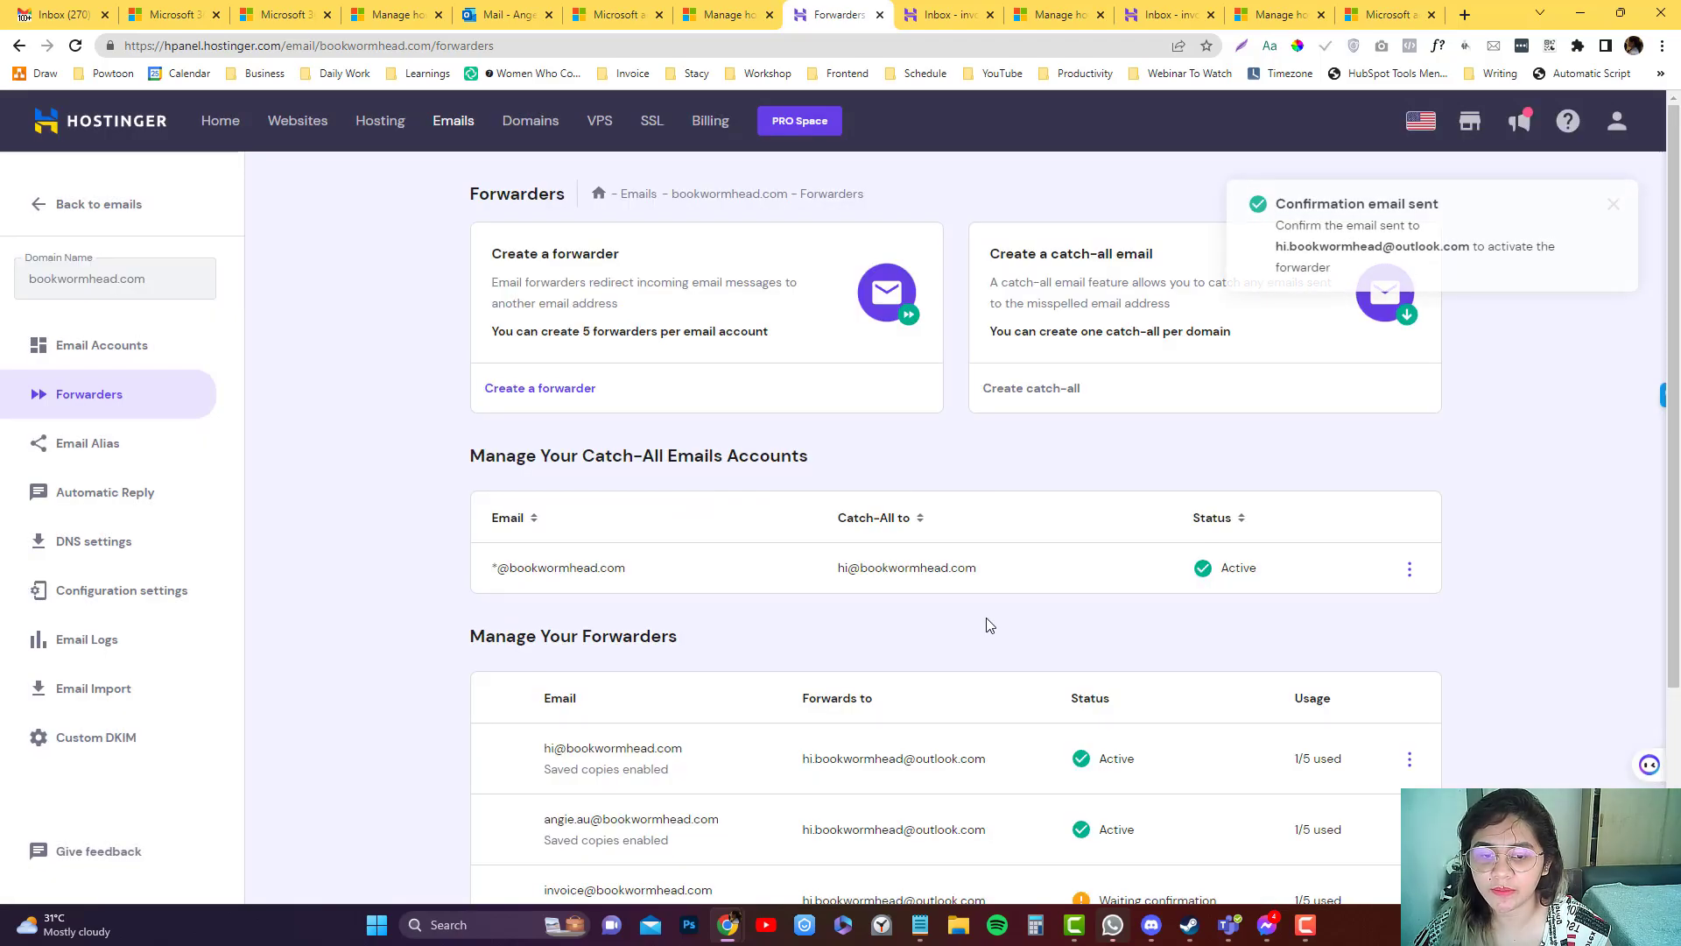
scroll(986, 623, "down", 3)
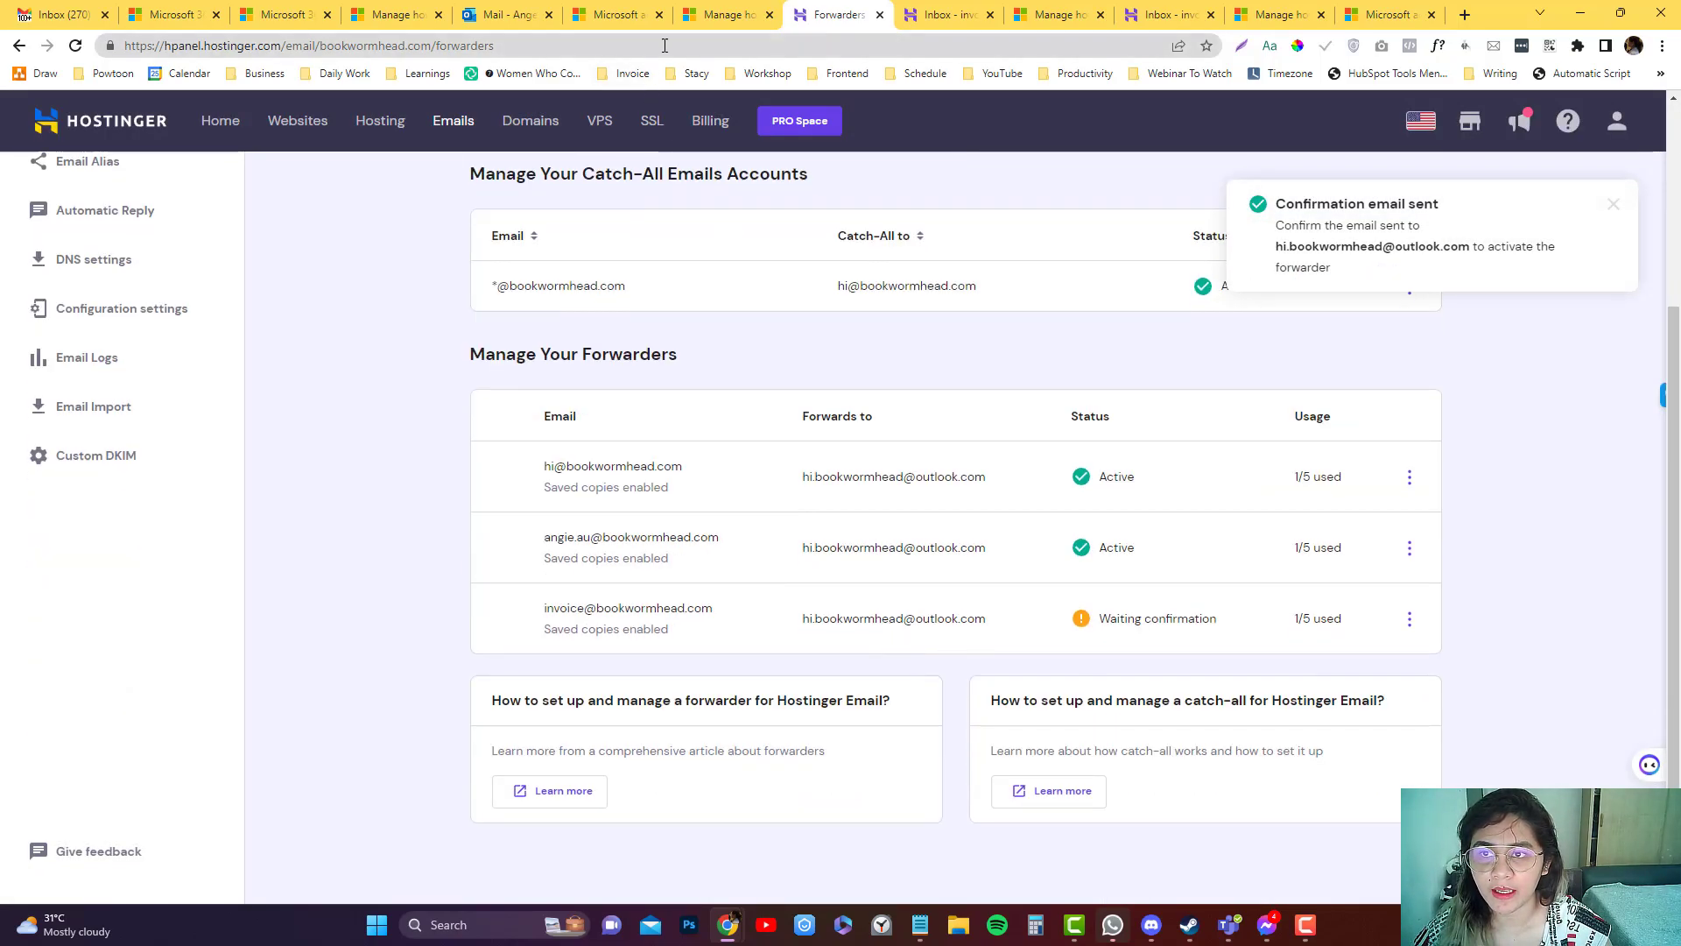
left_click(664, 46)
key("Return")
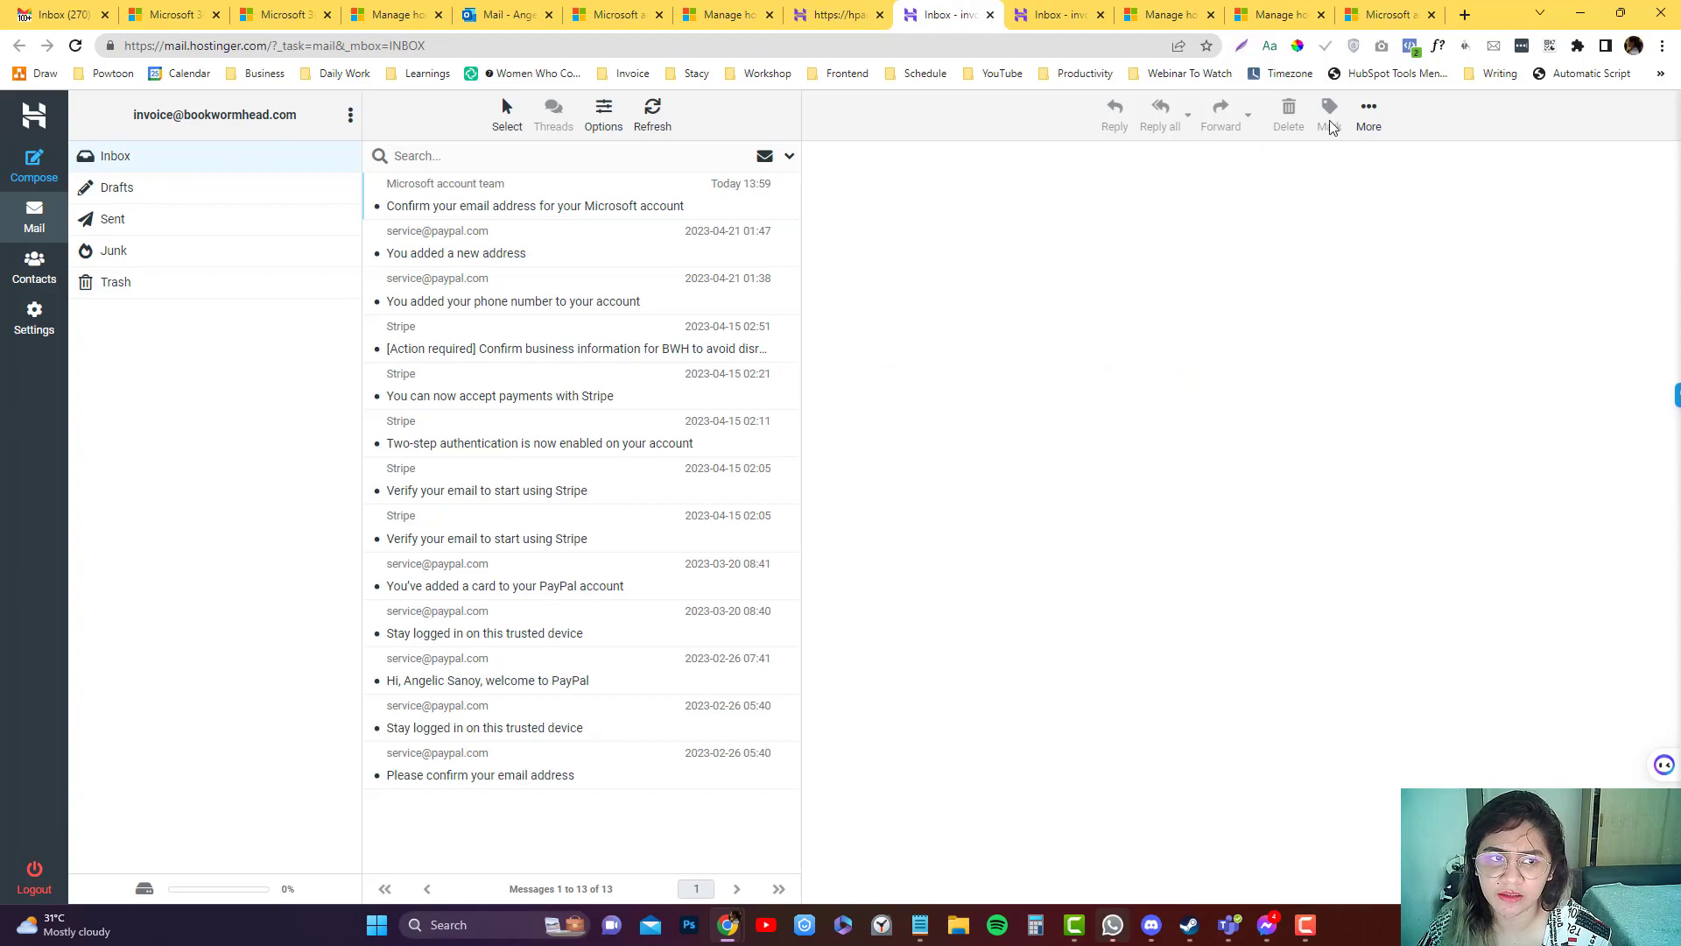
left_click(1368, 114)
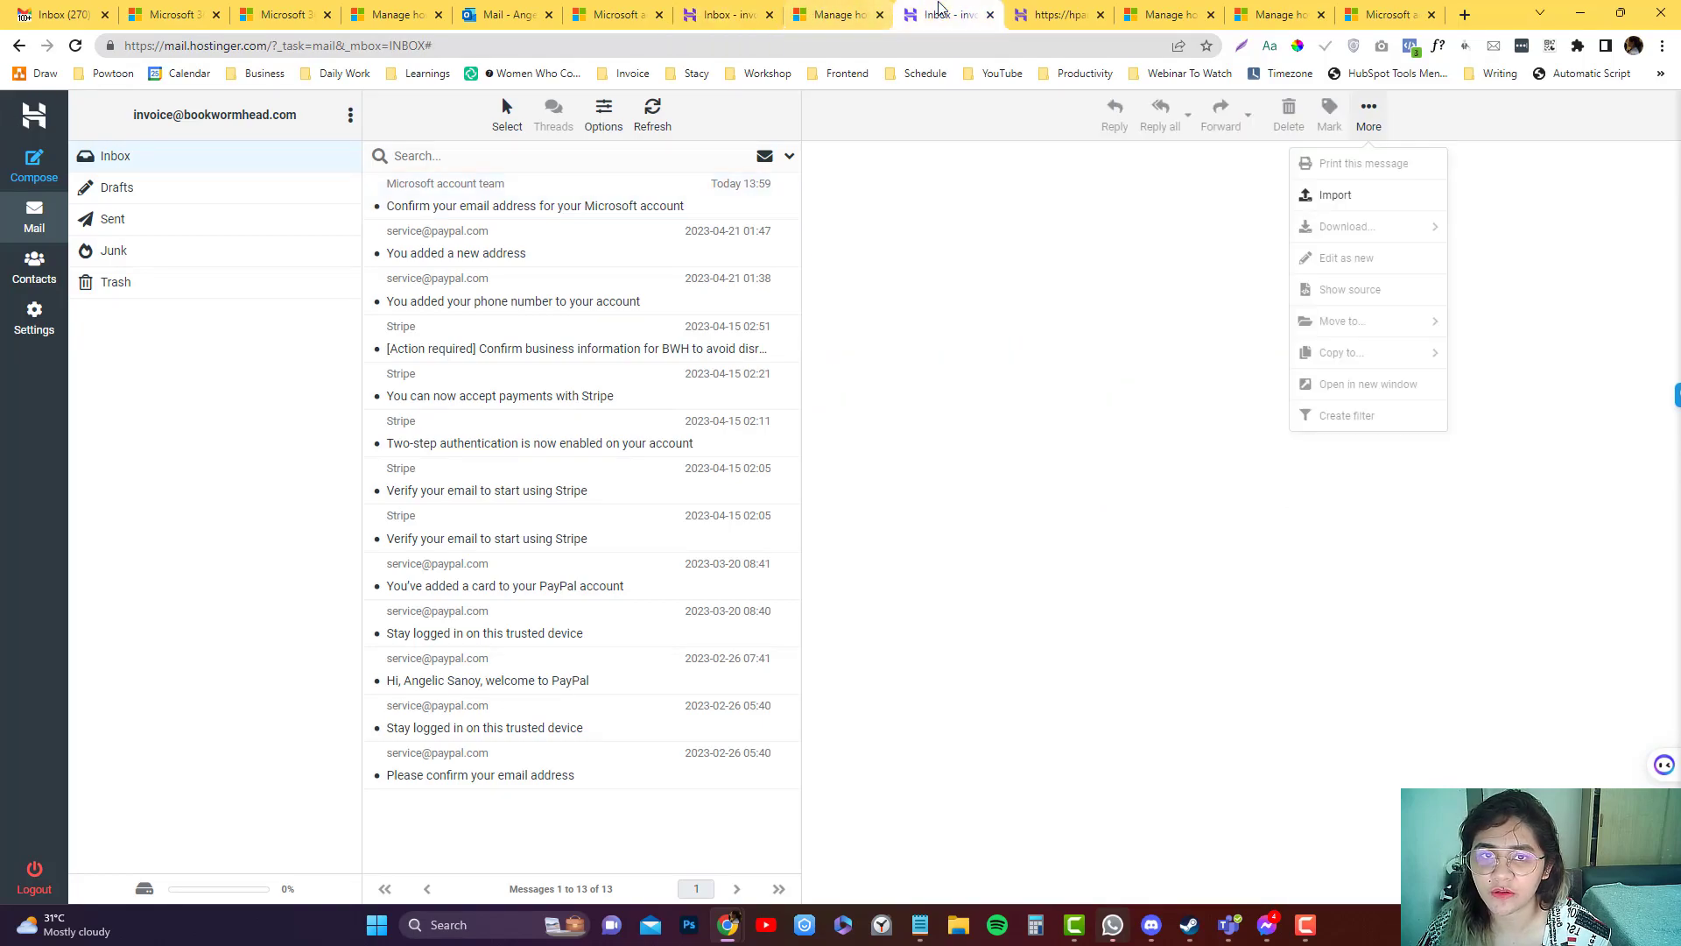
Go to outlook from the address bar and continue signing in to Outlook mail.
left_click(832, 14)
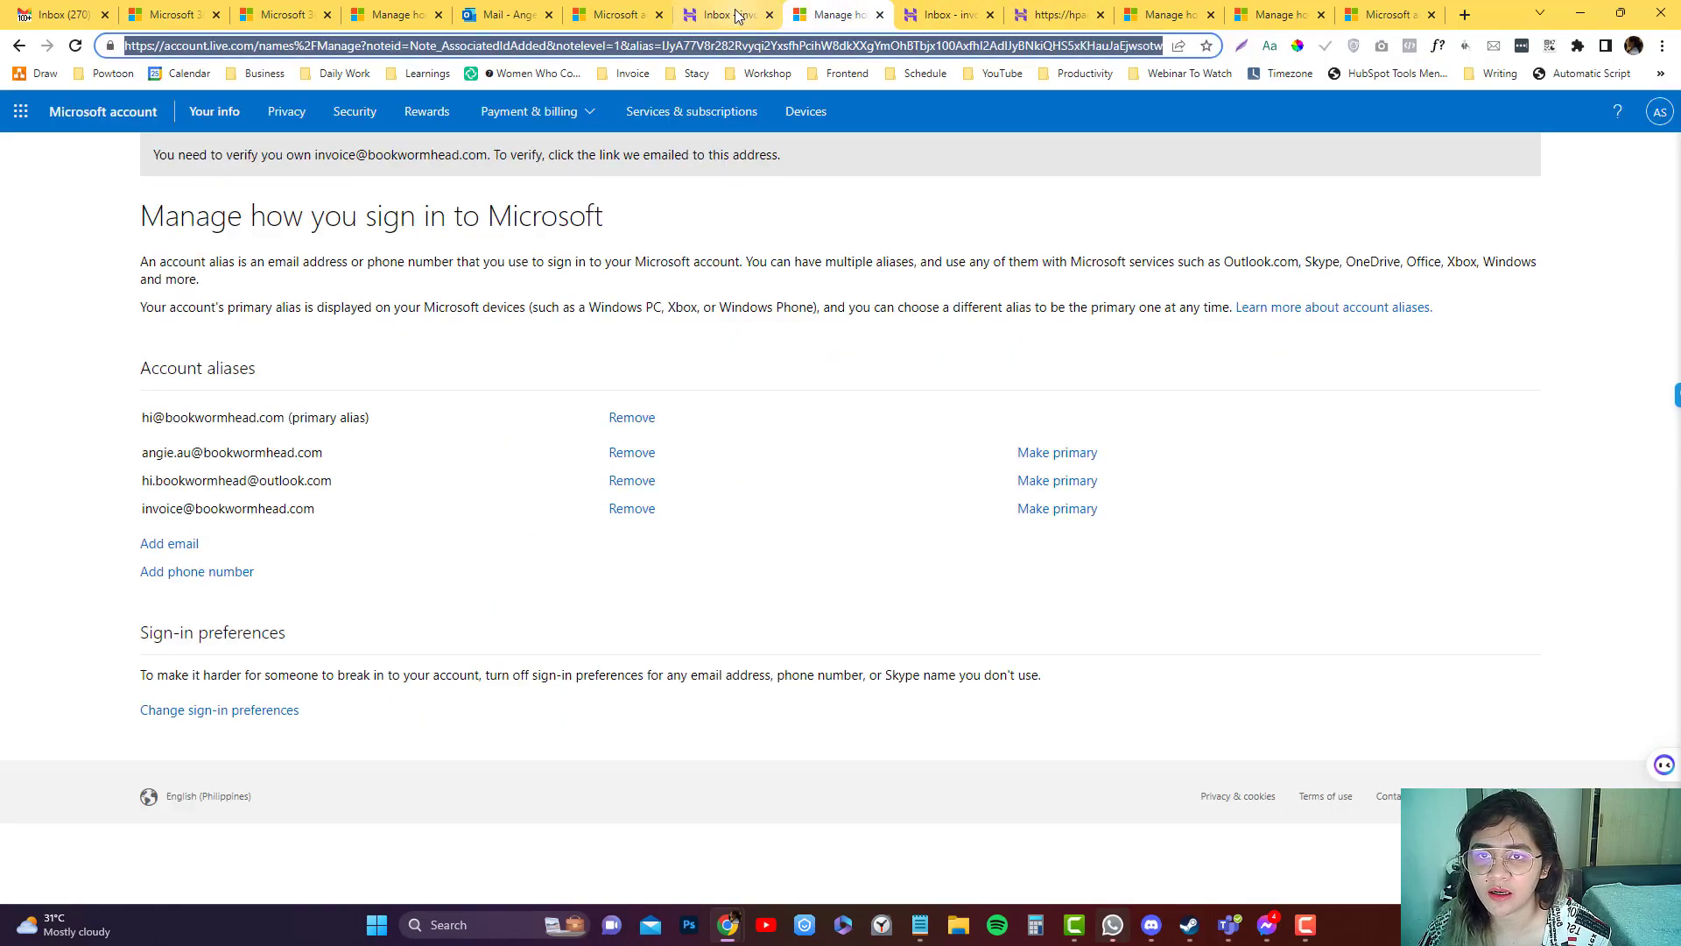
left_click(723, 15)
left_click(720, 46)
type("outlook")
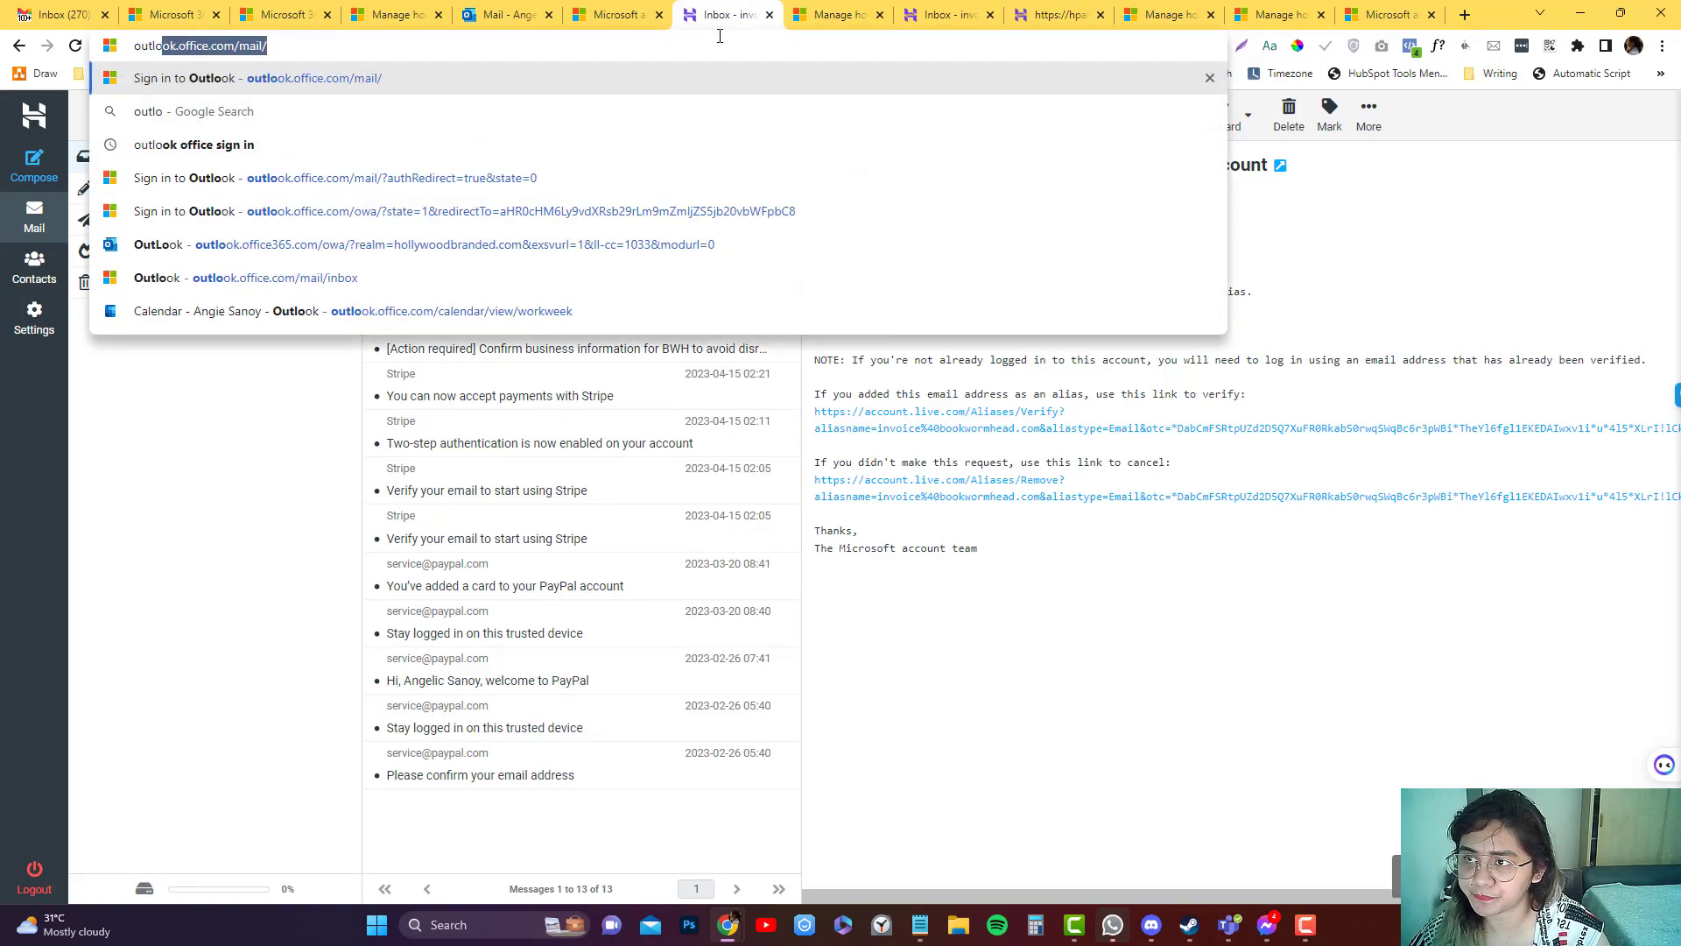
key("Return")
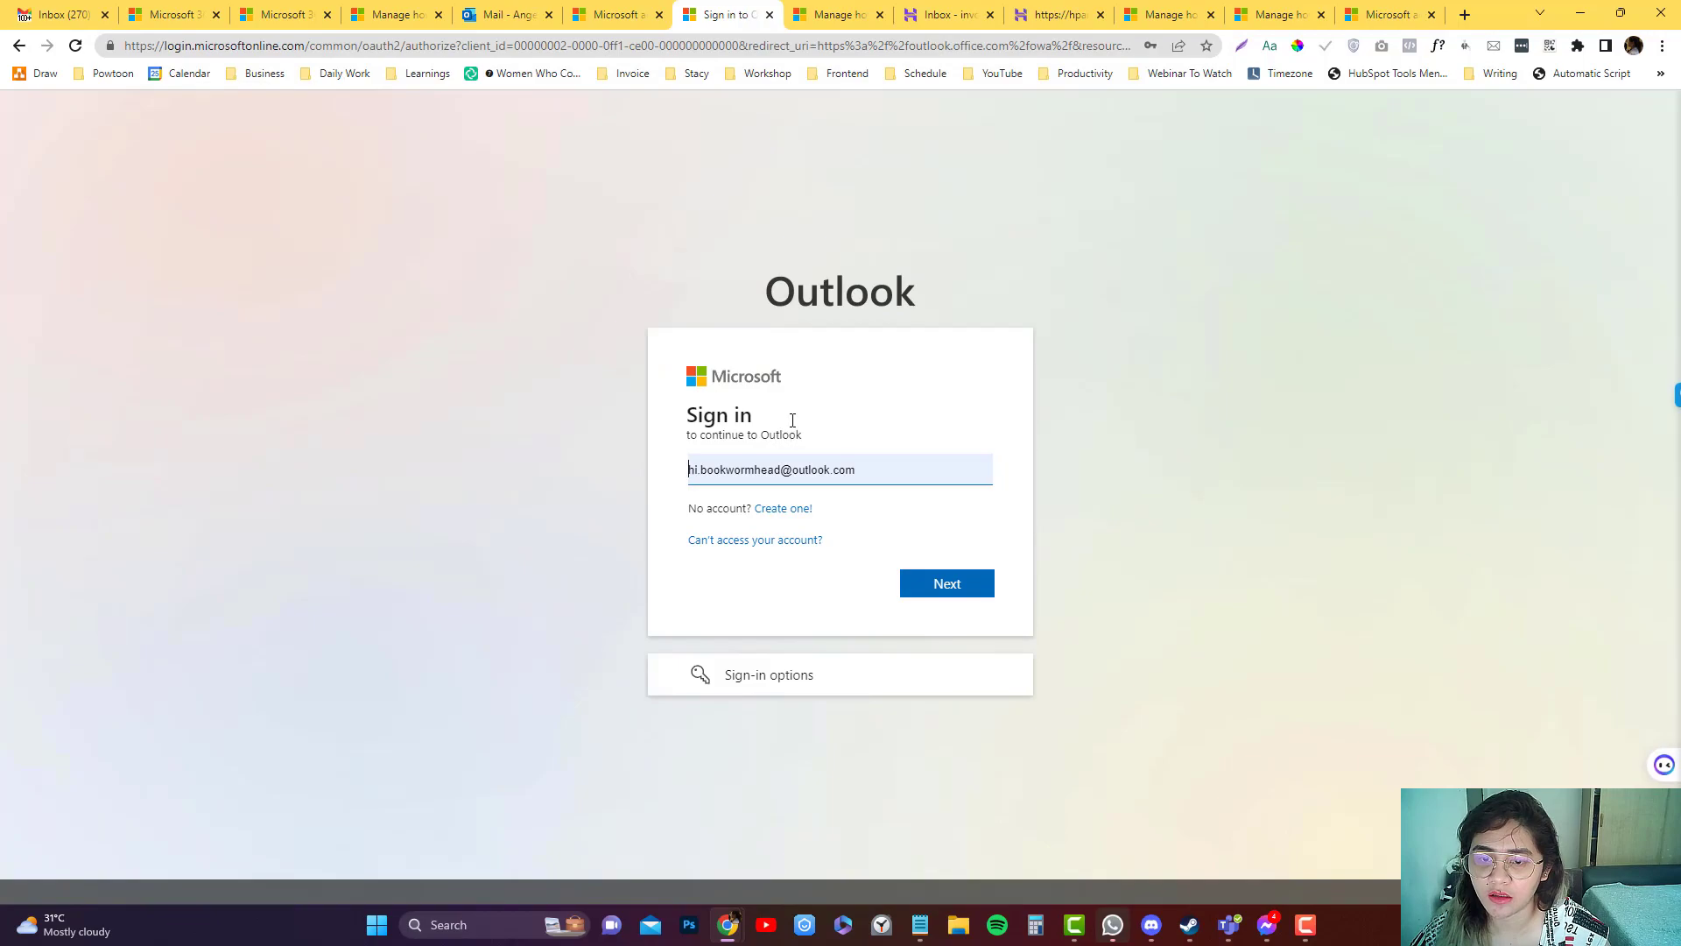
left_click(838, 17)
left_click(729, 15)
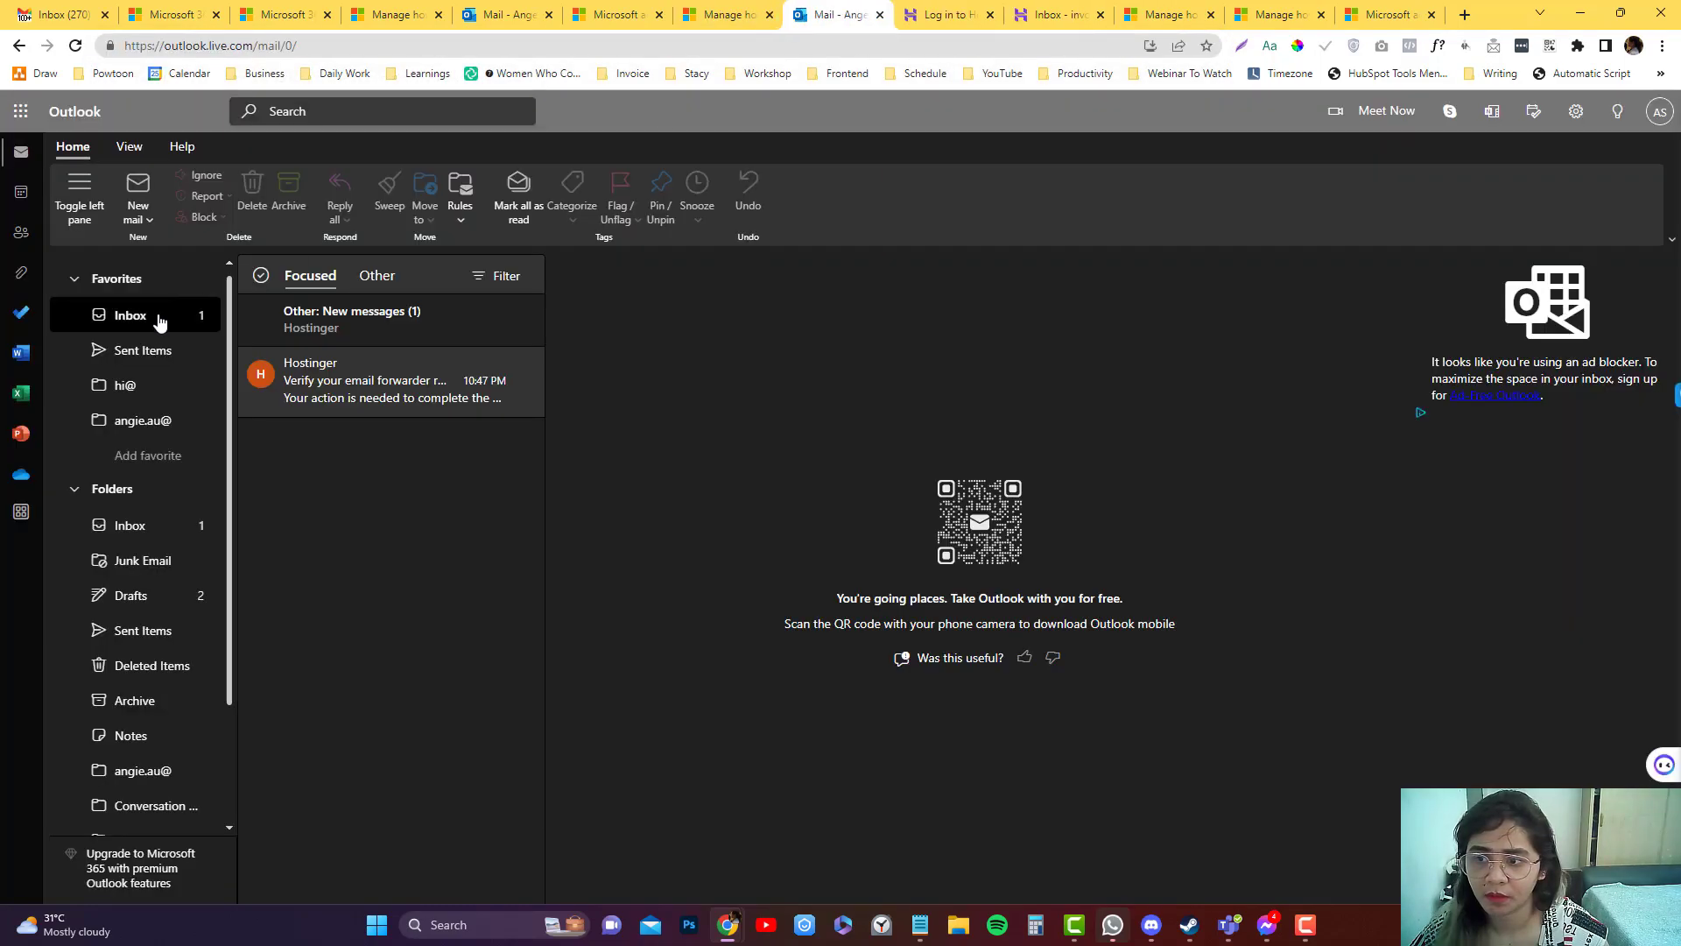
In the Other inbox, open Hostinger's forwarder verification email and click Verify.
left_click(408, 317)
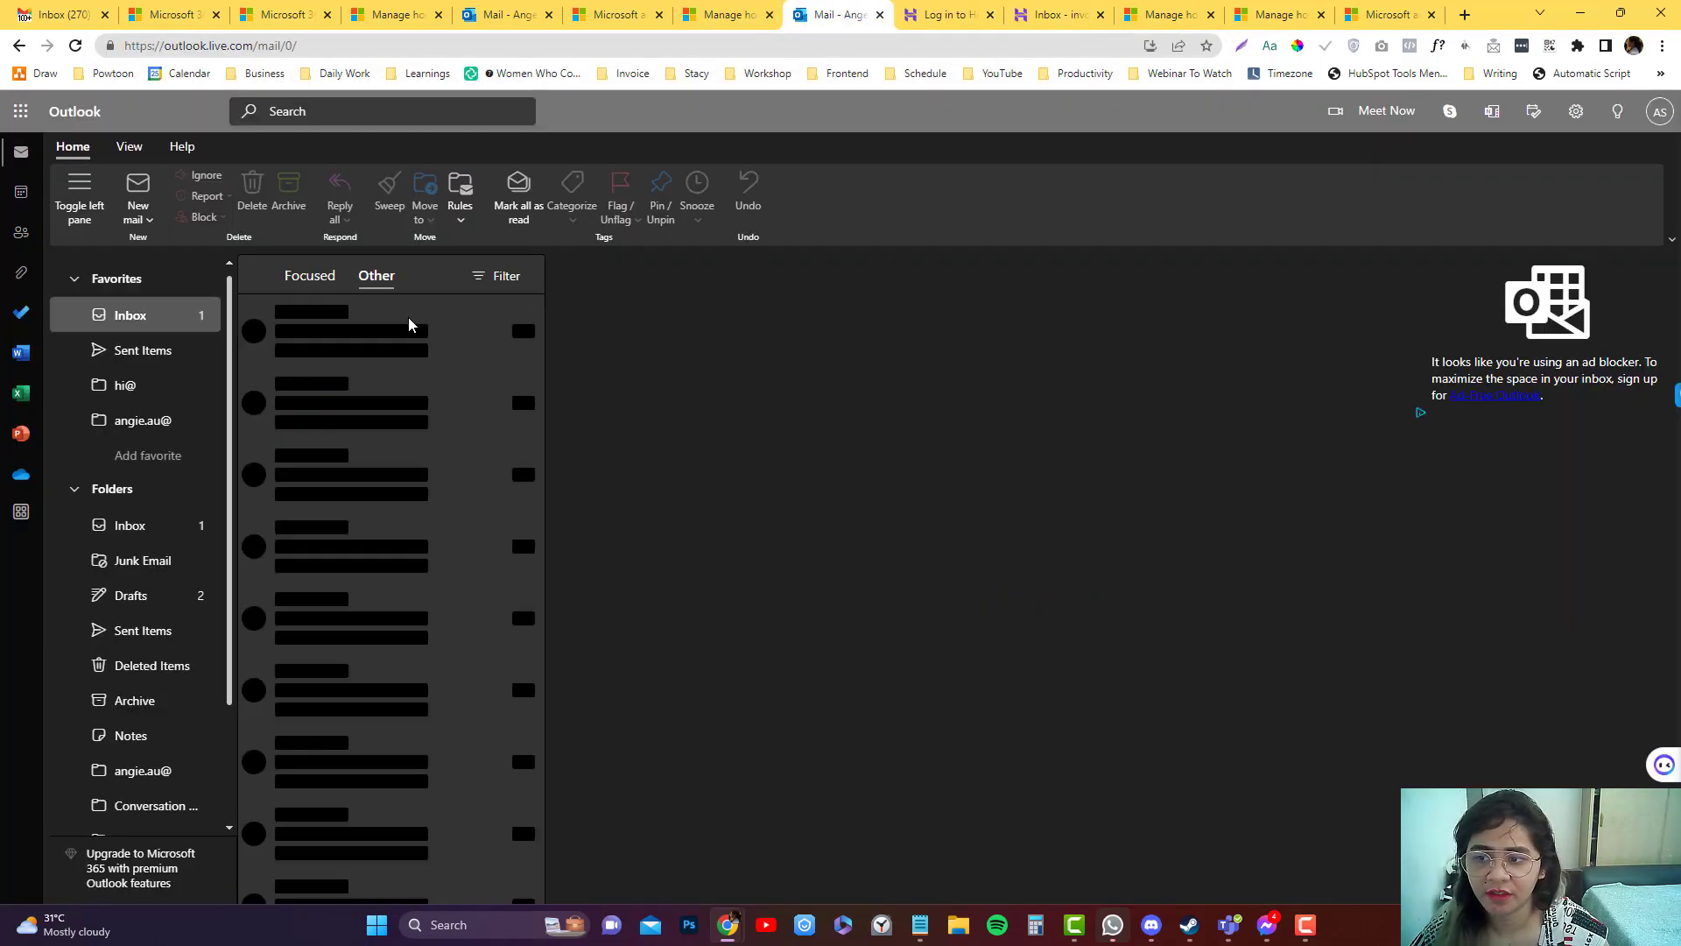
left_click(405, 335)
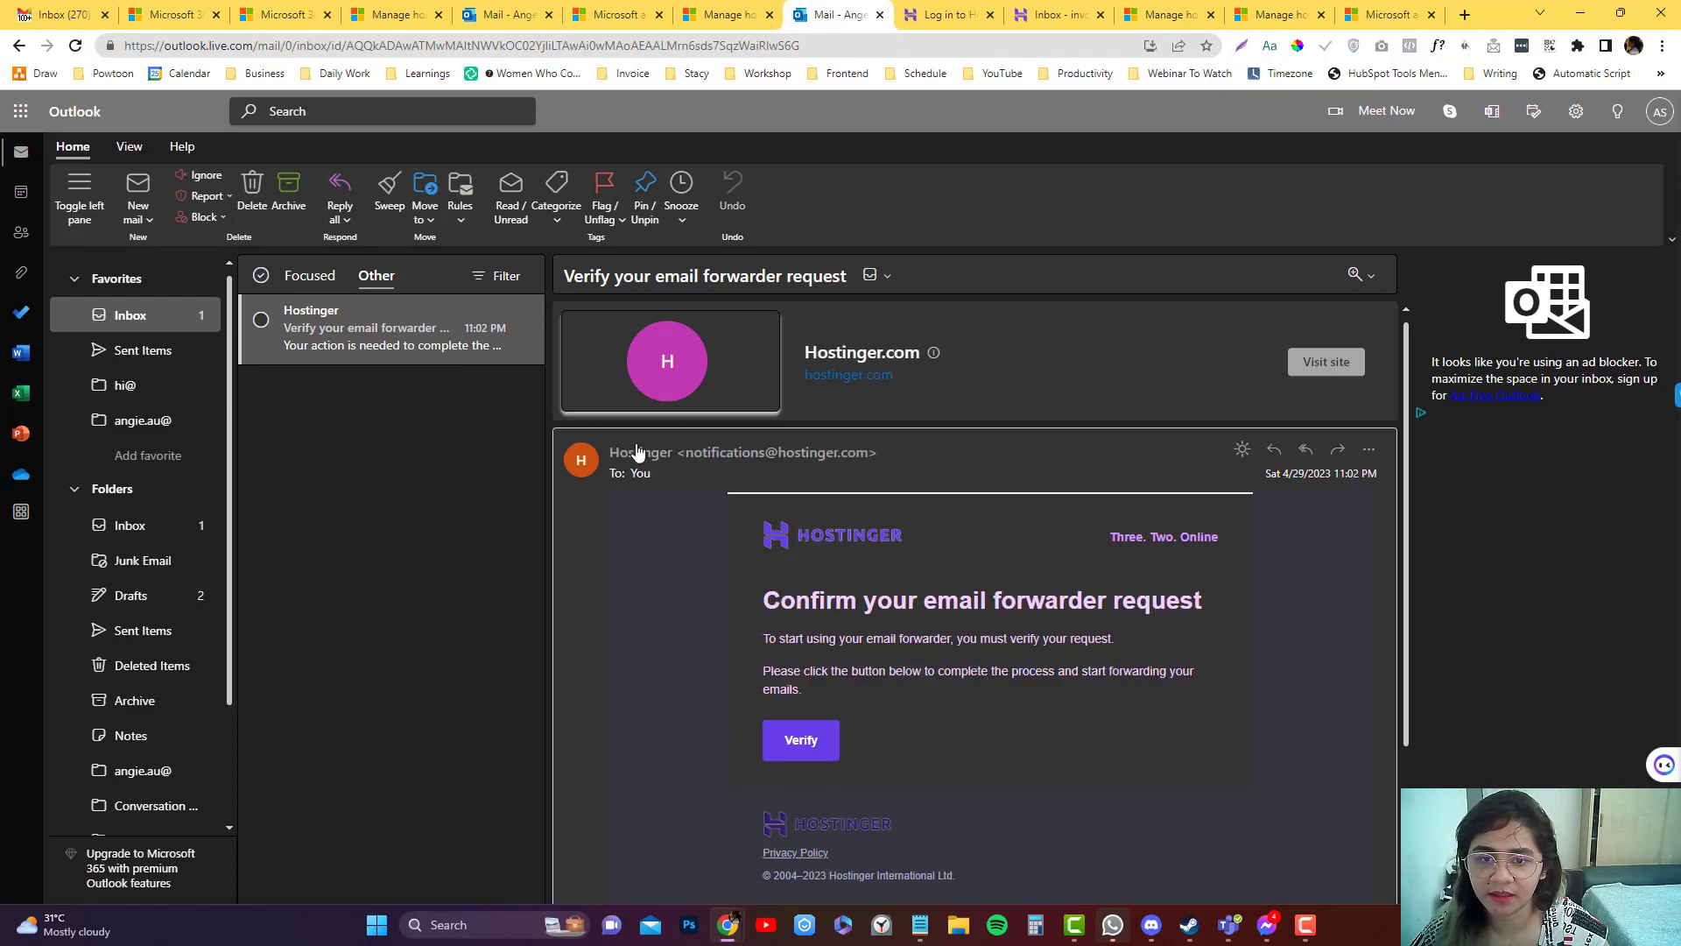
scroll(745, 525, "down", 2)
left_click(801, 561)
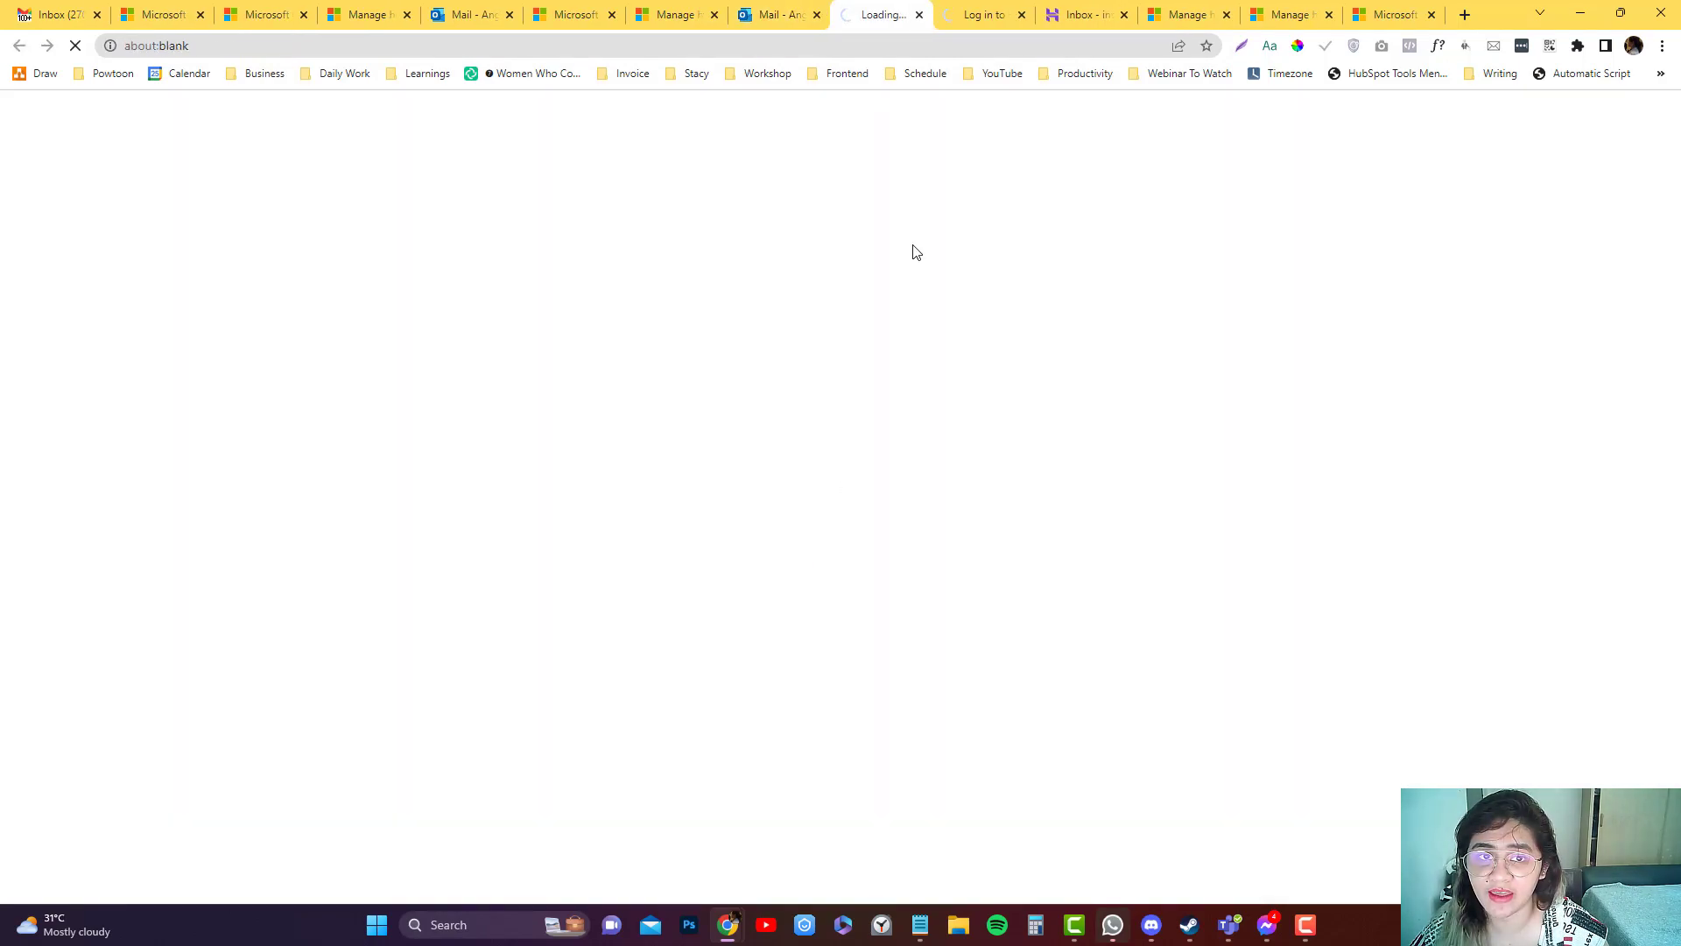
Load hostinger.com in the address bar.
left_click(1086, 19)
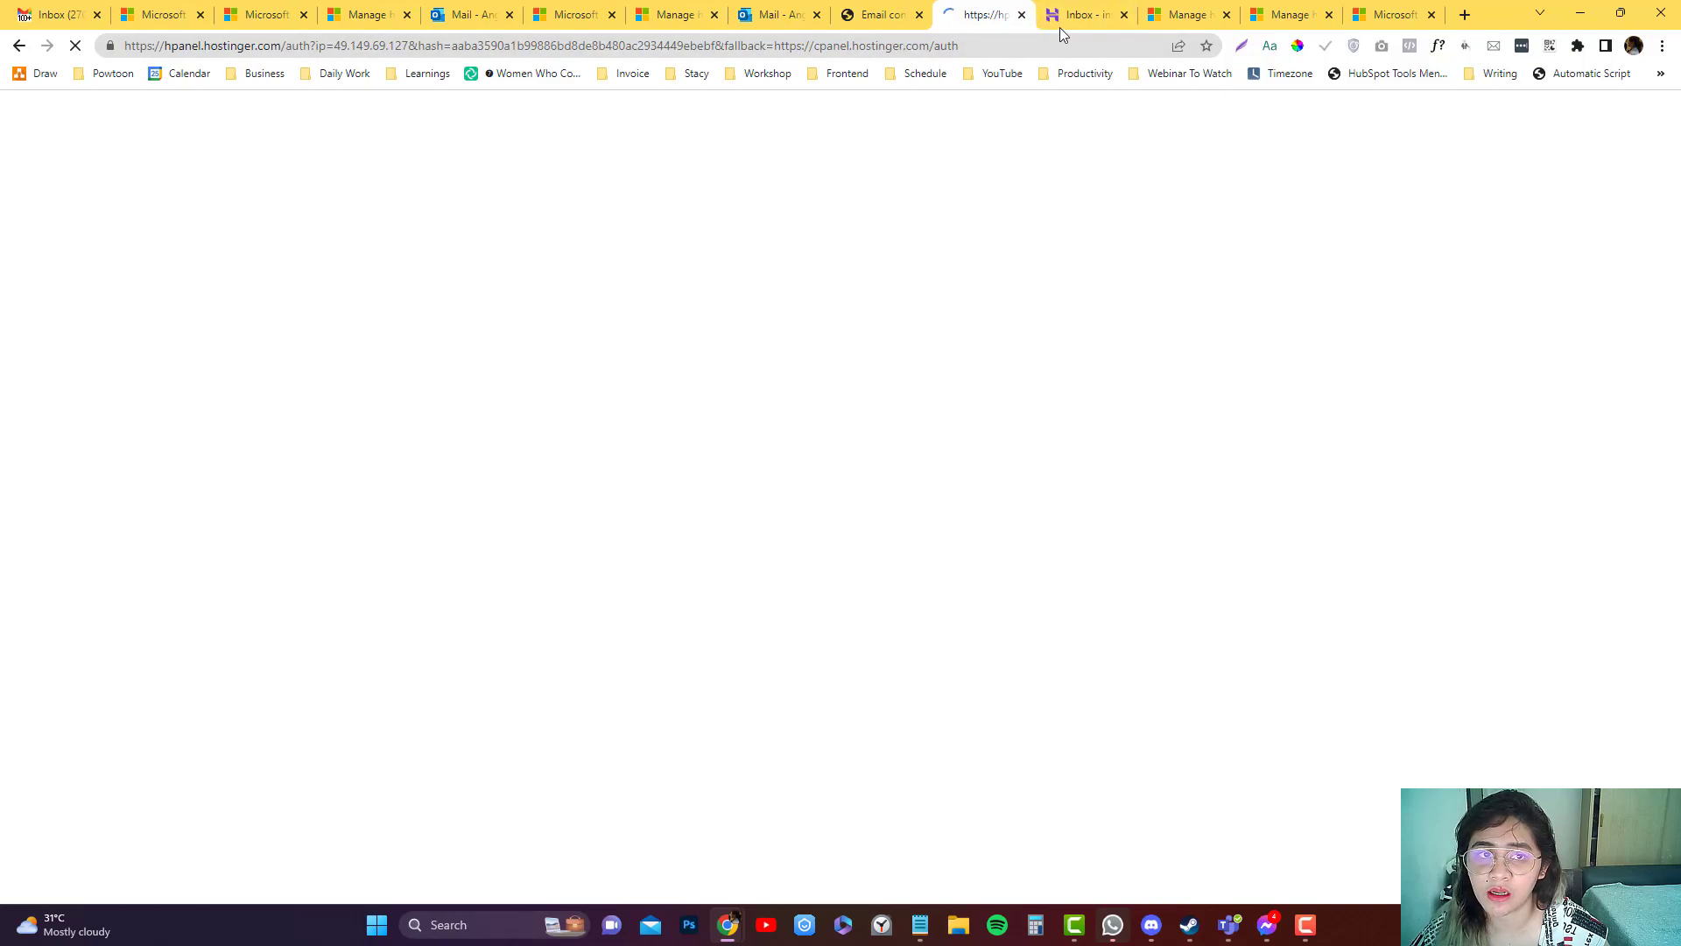
left_click_drag(1186, 16, 973, 26)
left_click(954, 39)
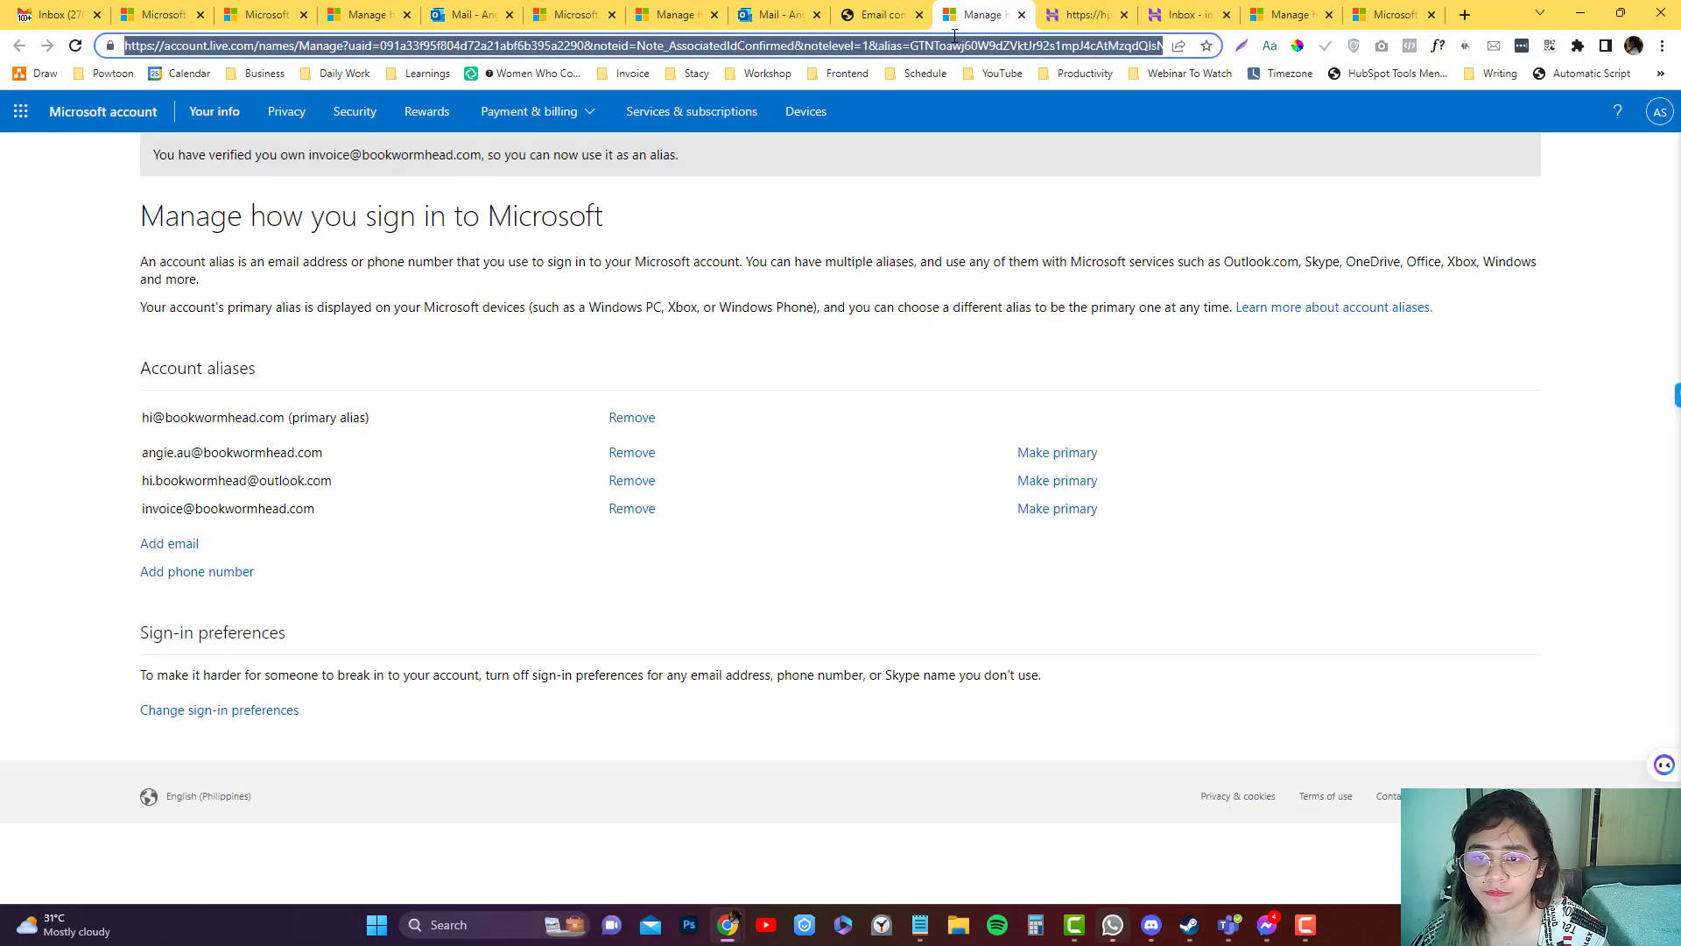
type("hostinger.com")
key("Return")
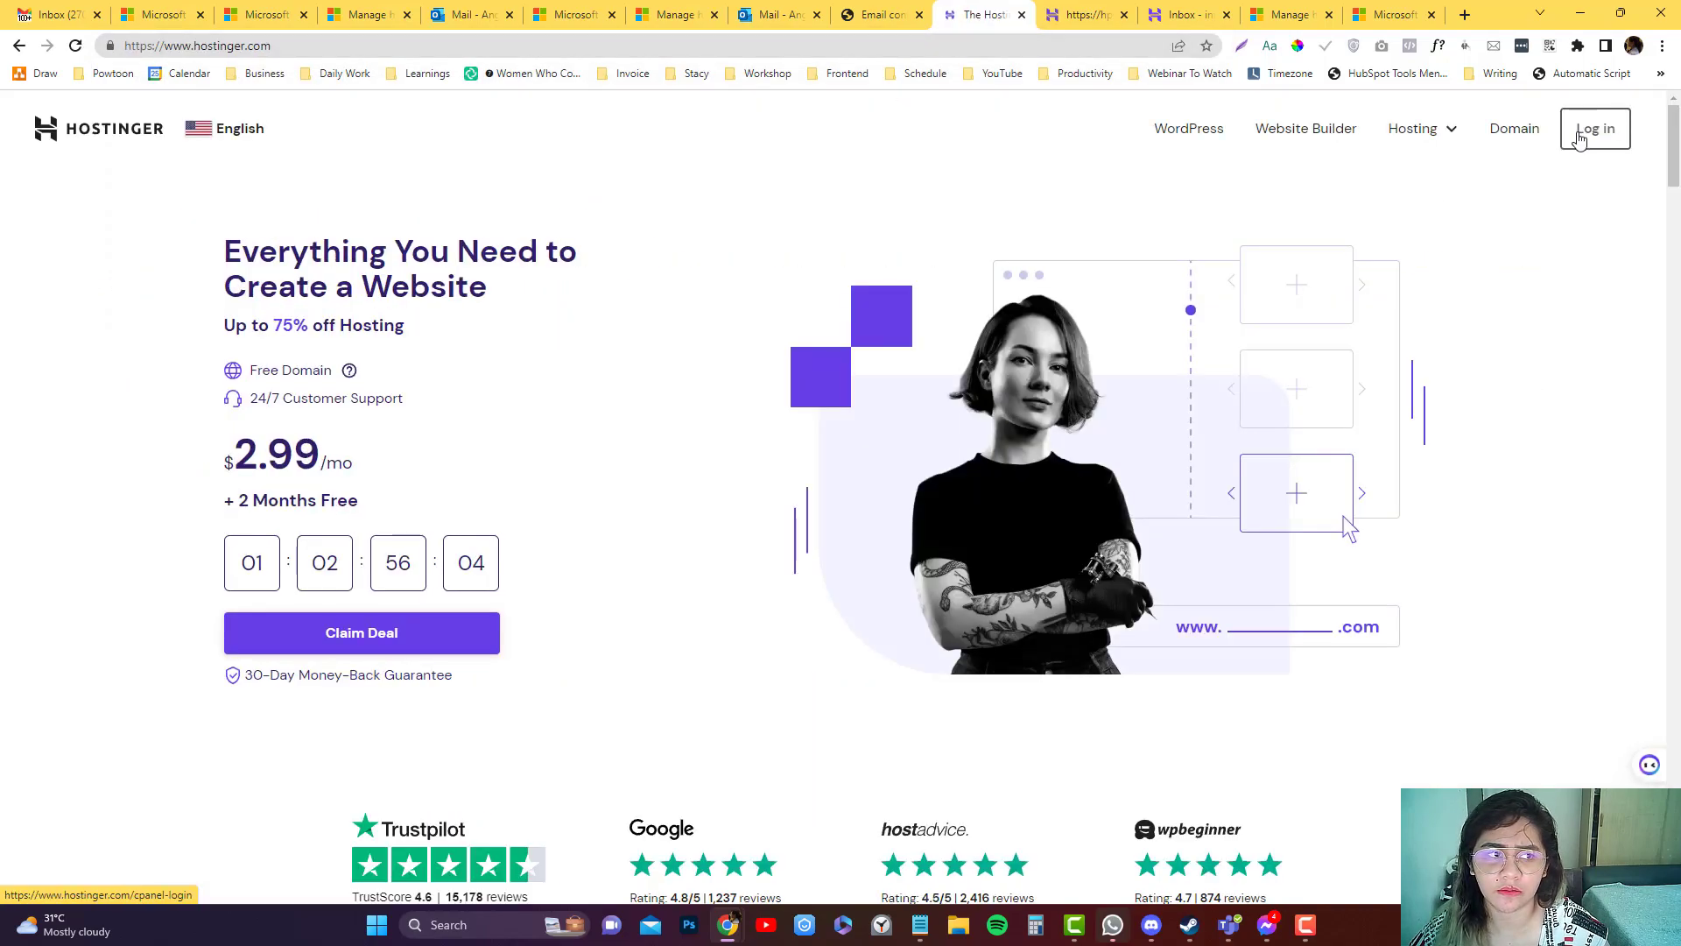
Log in to hPanel and open Emails > Forwarders to see the invoice@ forwarder marked Active.
left_click(1592, 131)
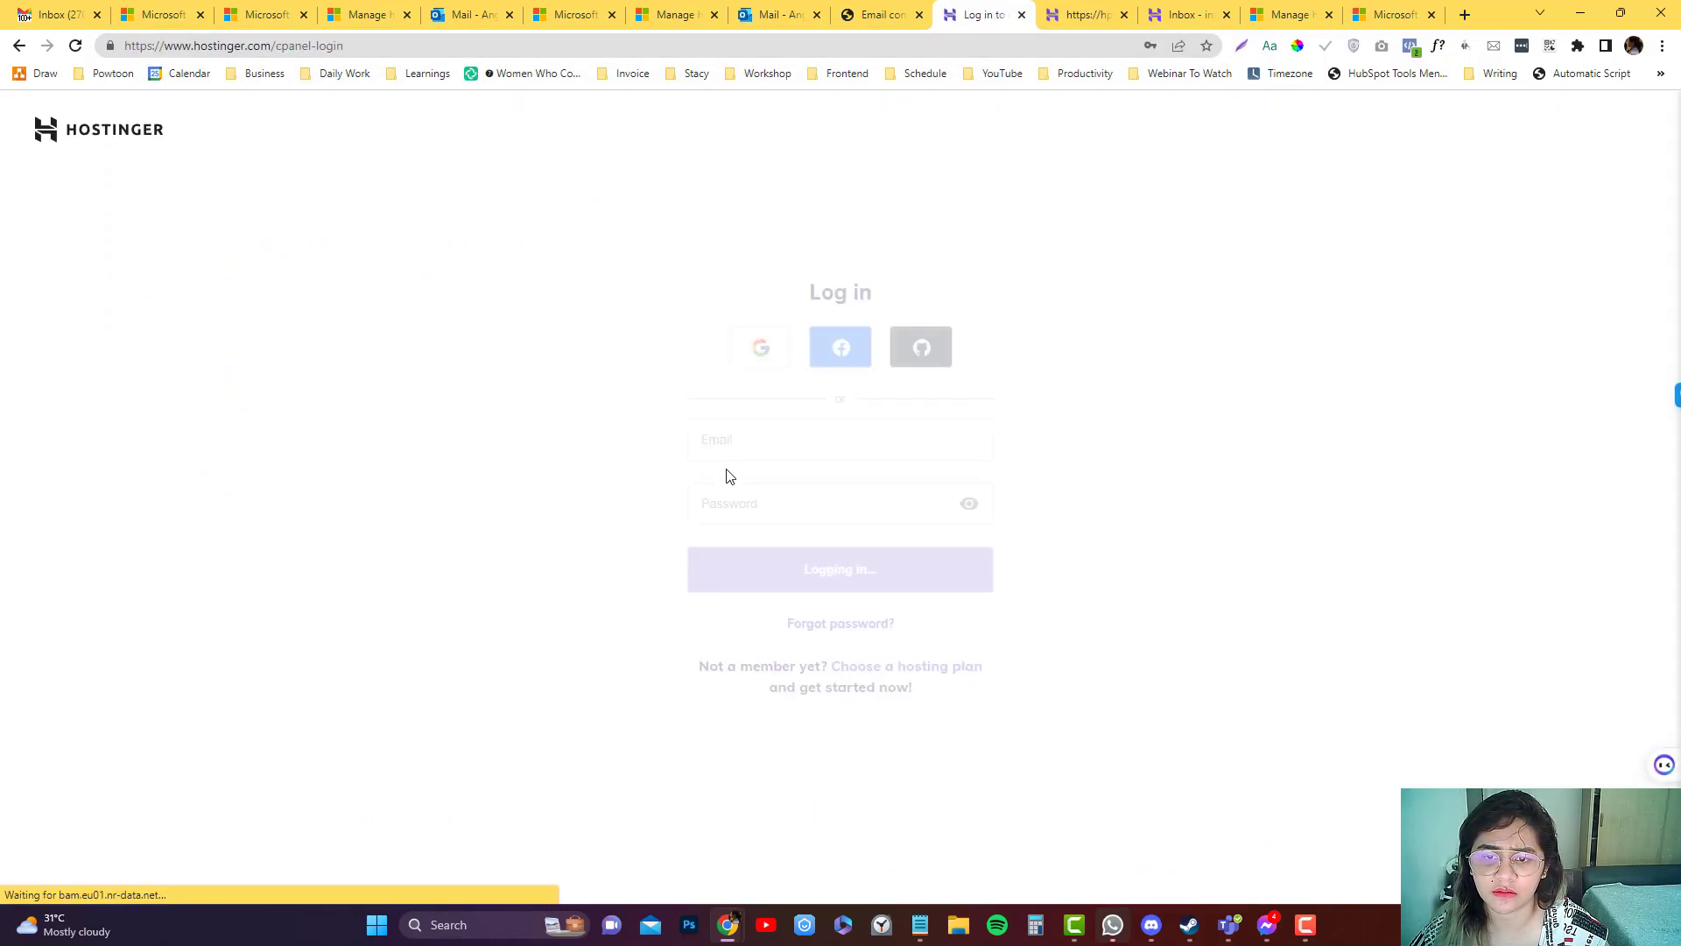
scroll(802, 595, "down", 5)
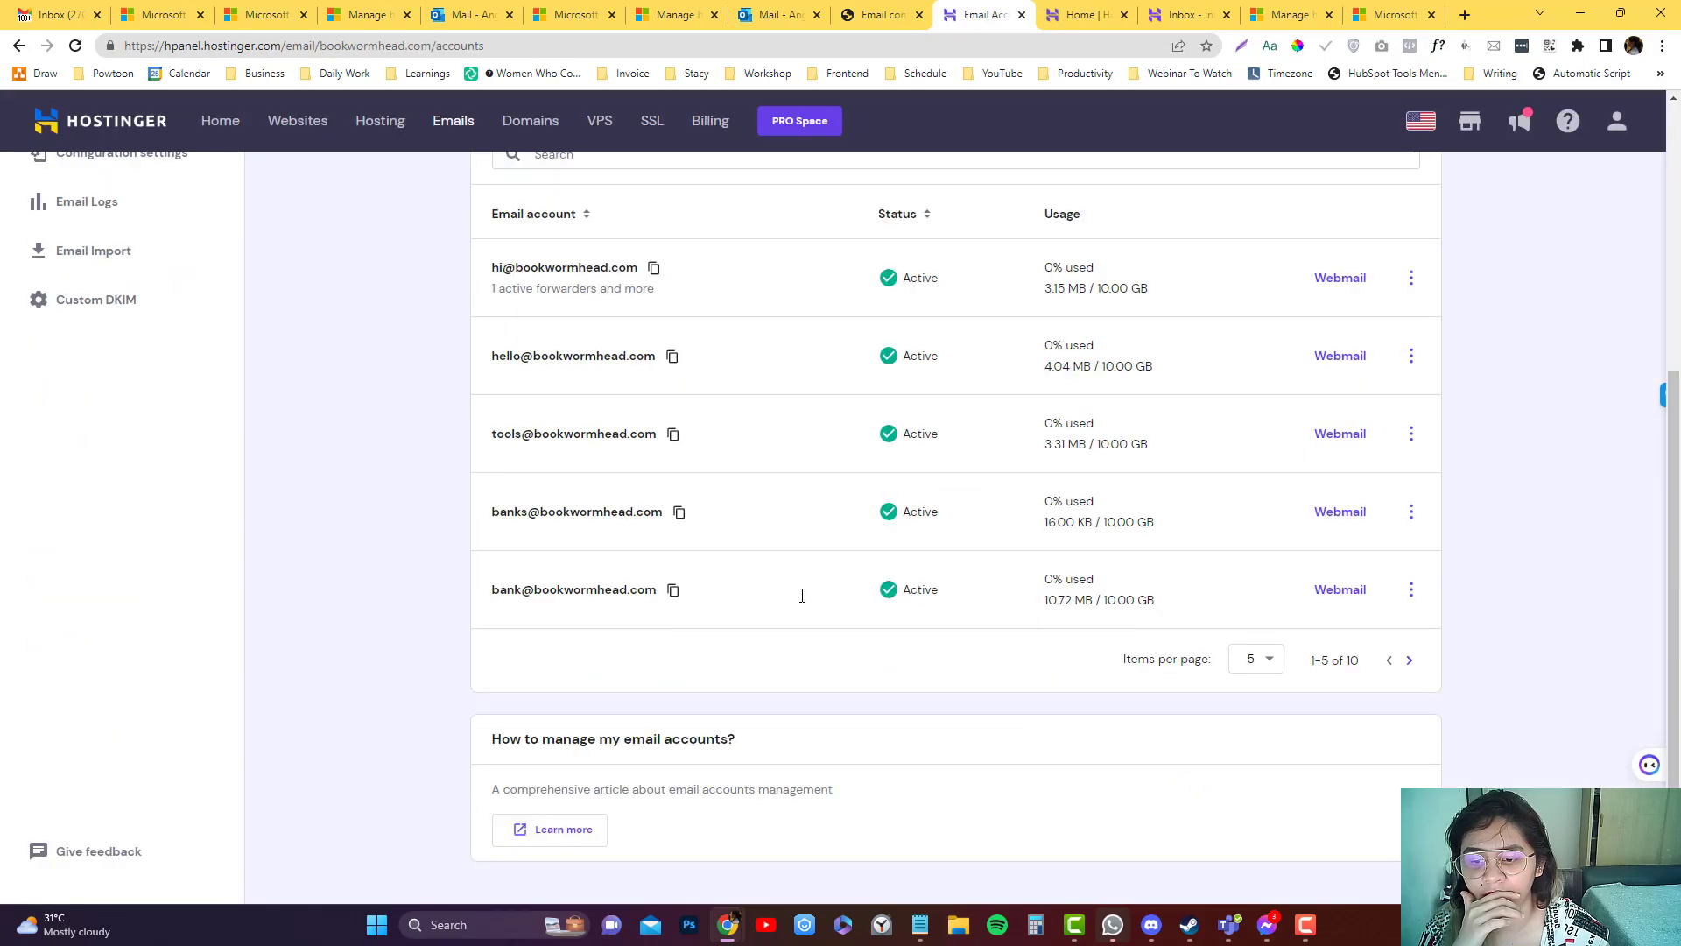
scroll(105, 385, "up", 5)
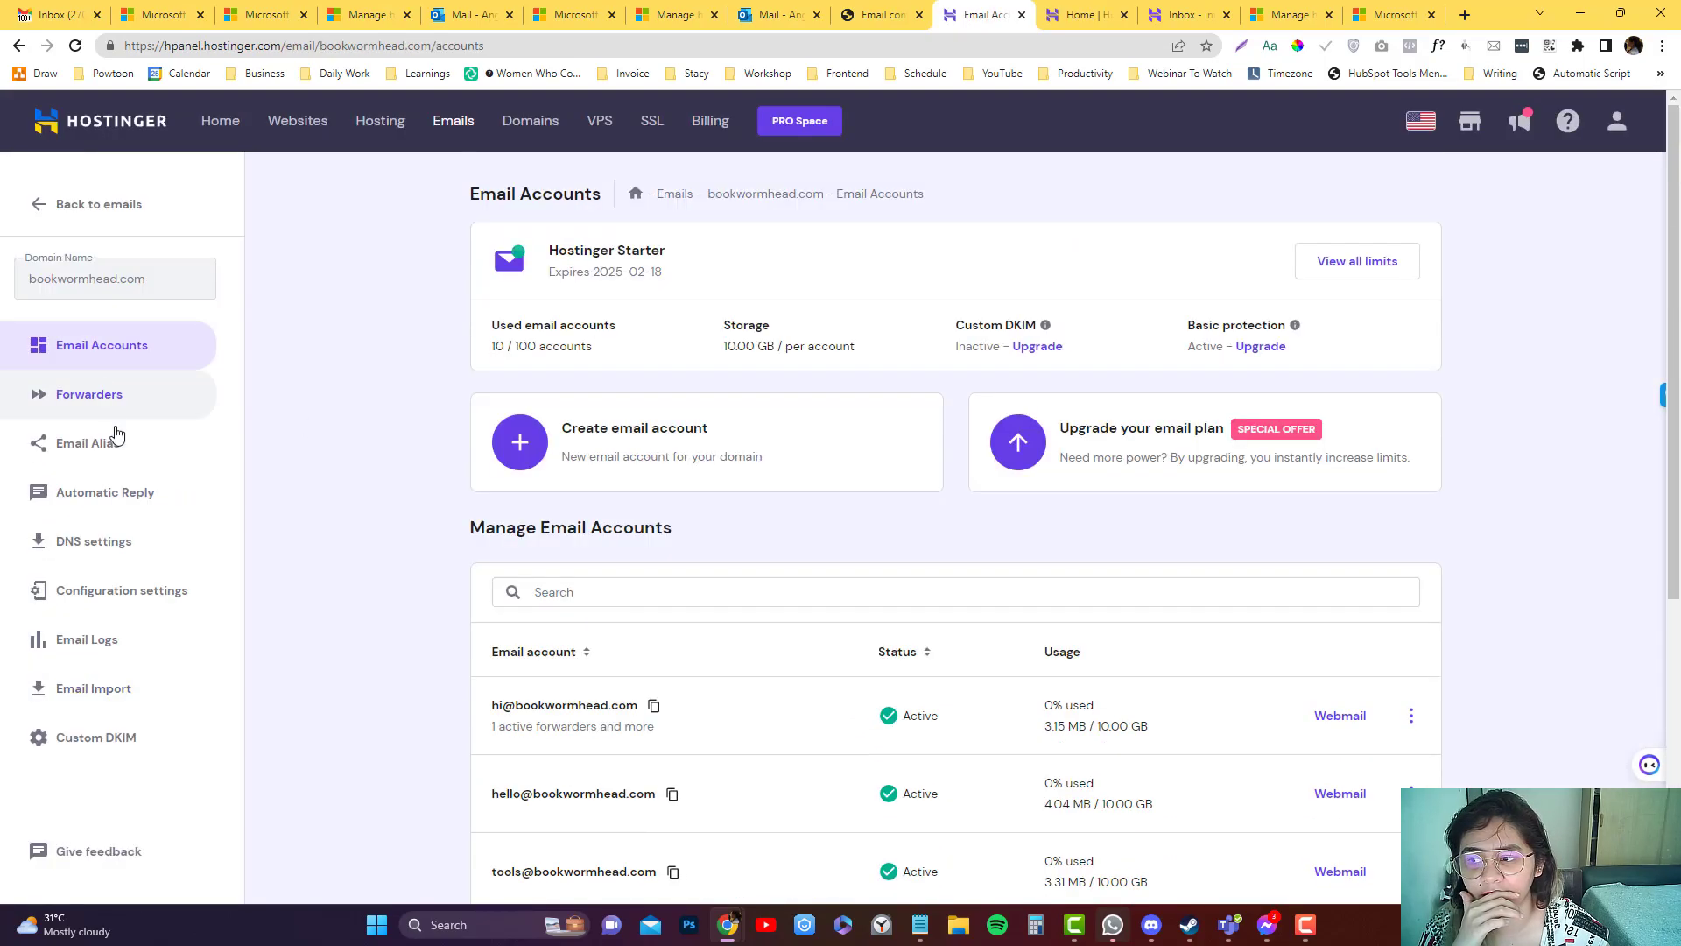
left_click(205, 407)
scroll(377, 436, "down", 3)
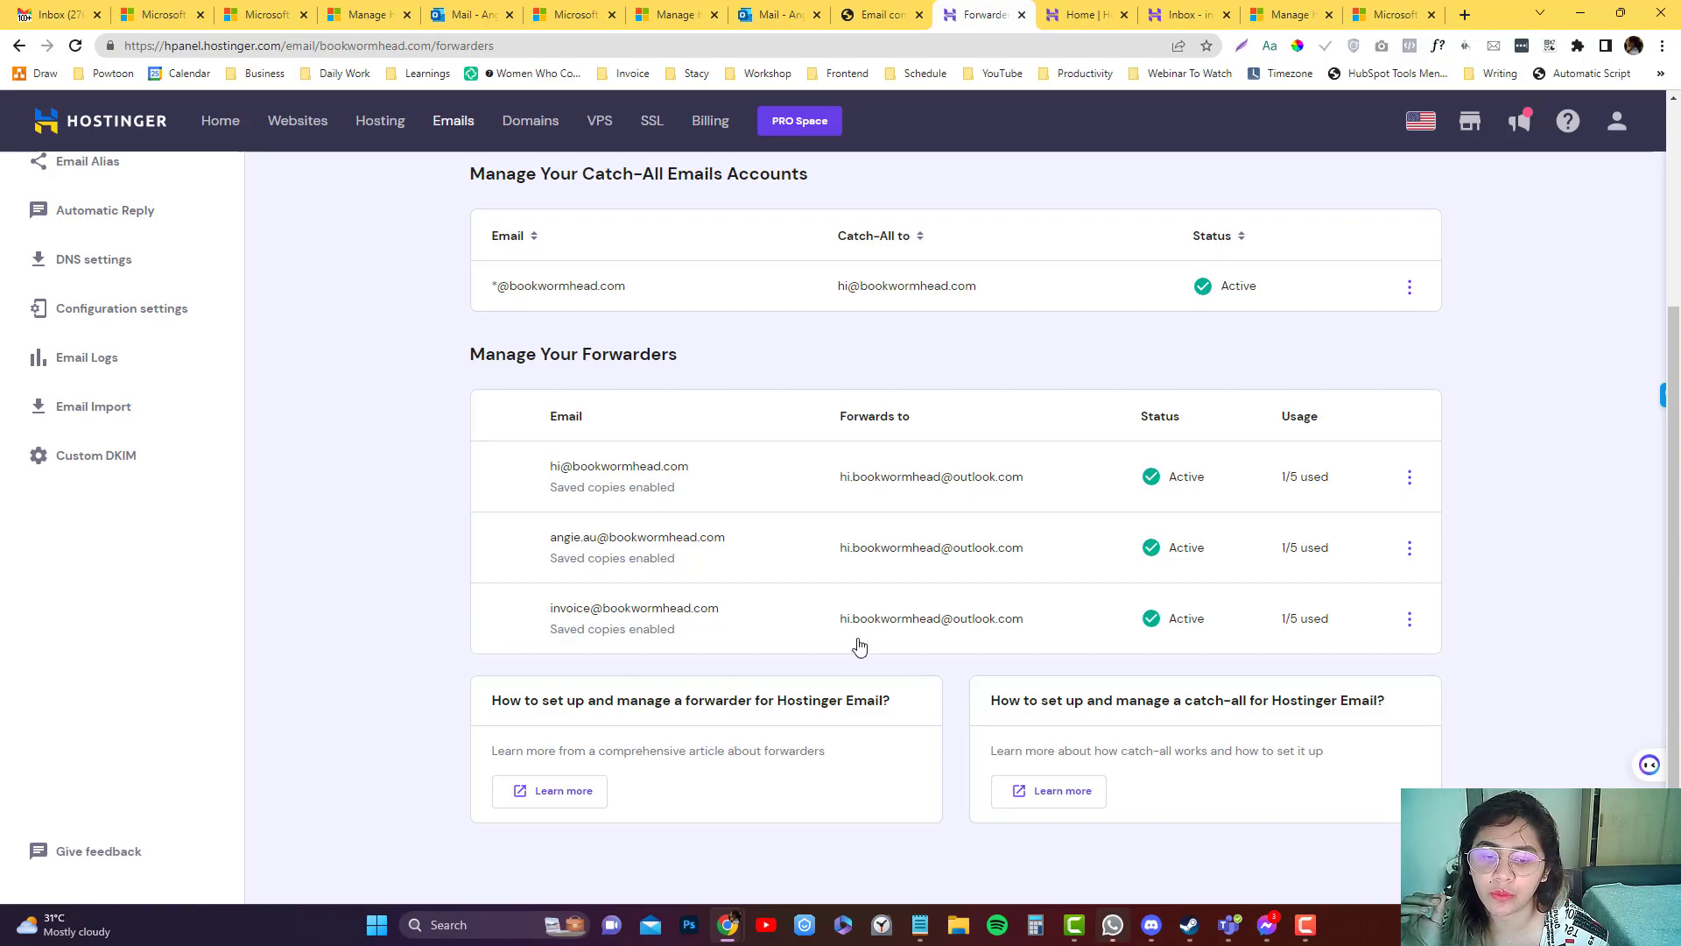
Open Rules > Manage rules from Outlook's Home ribbon, reopening it to list the two existing rules.
left_click(873, 14)
left_click(775, 14)
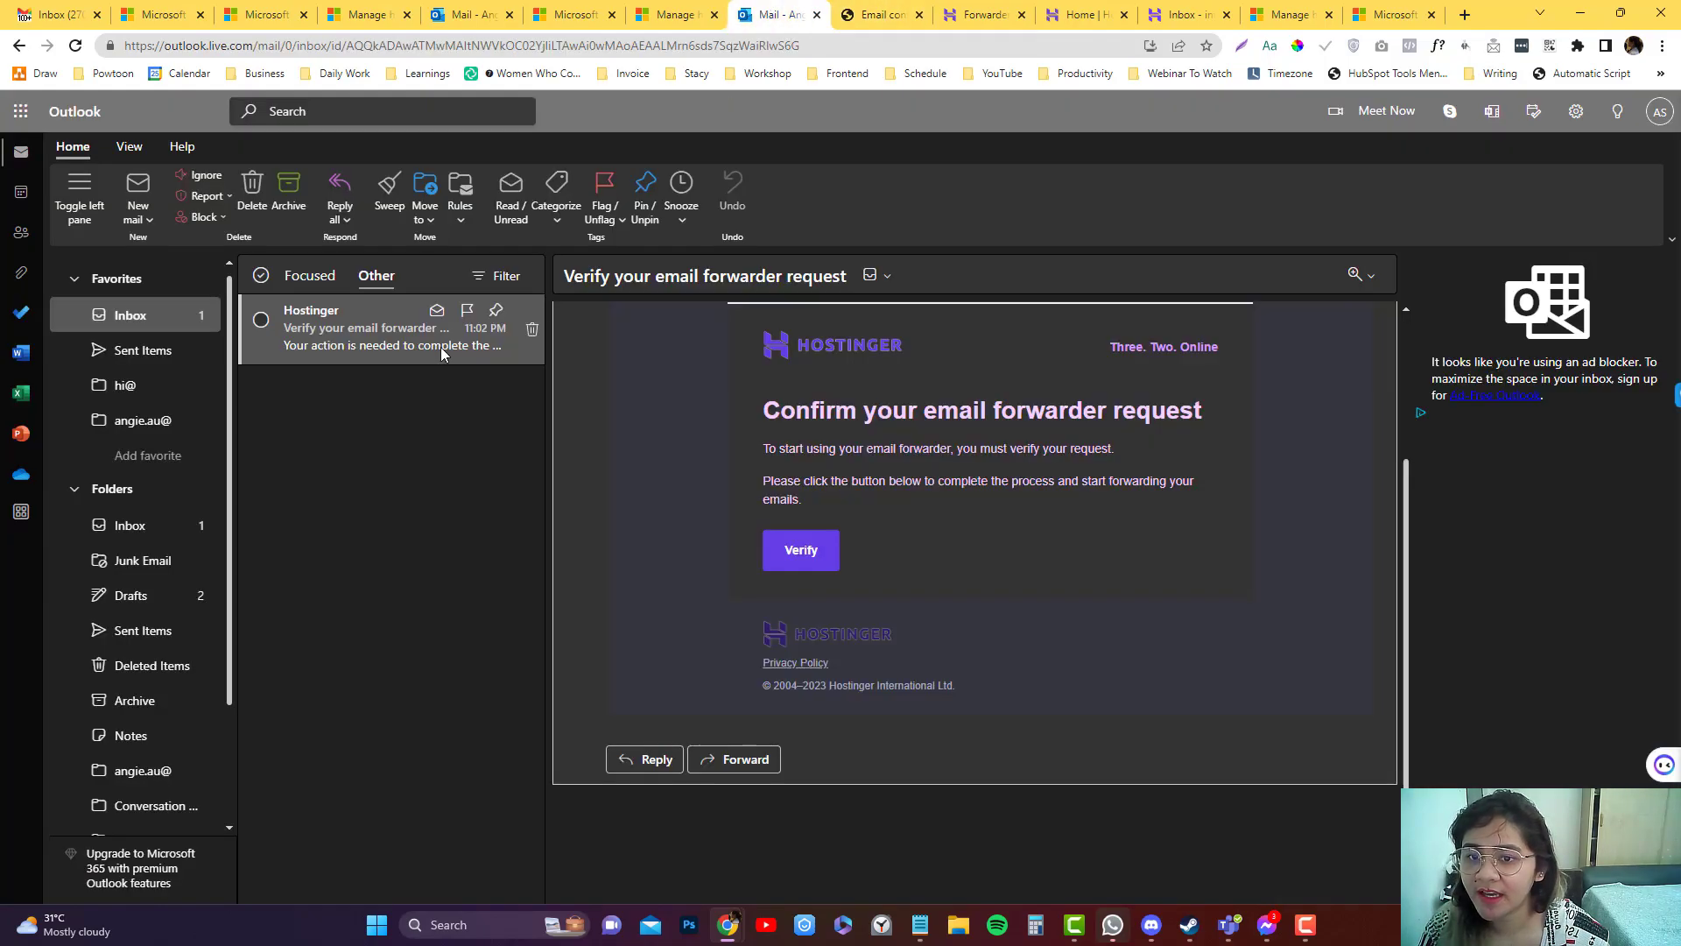
left_click(462, 219)
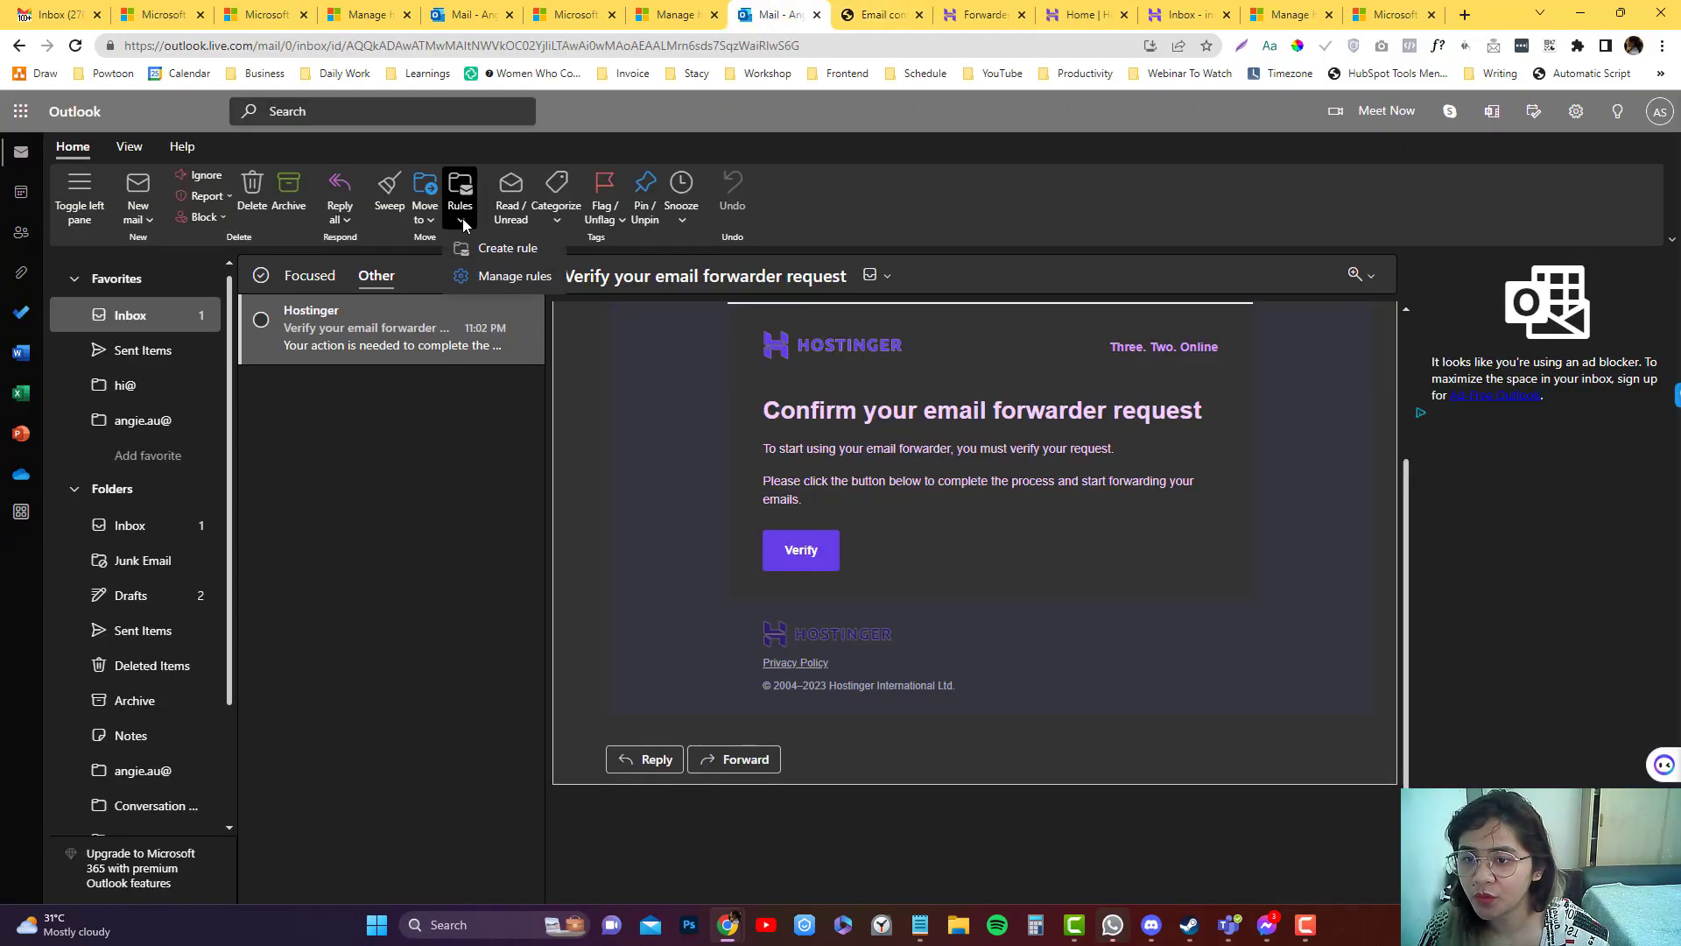
left_click(515, 276)
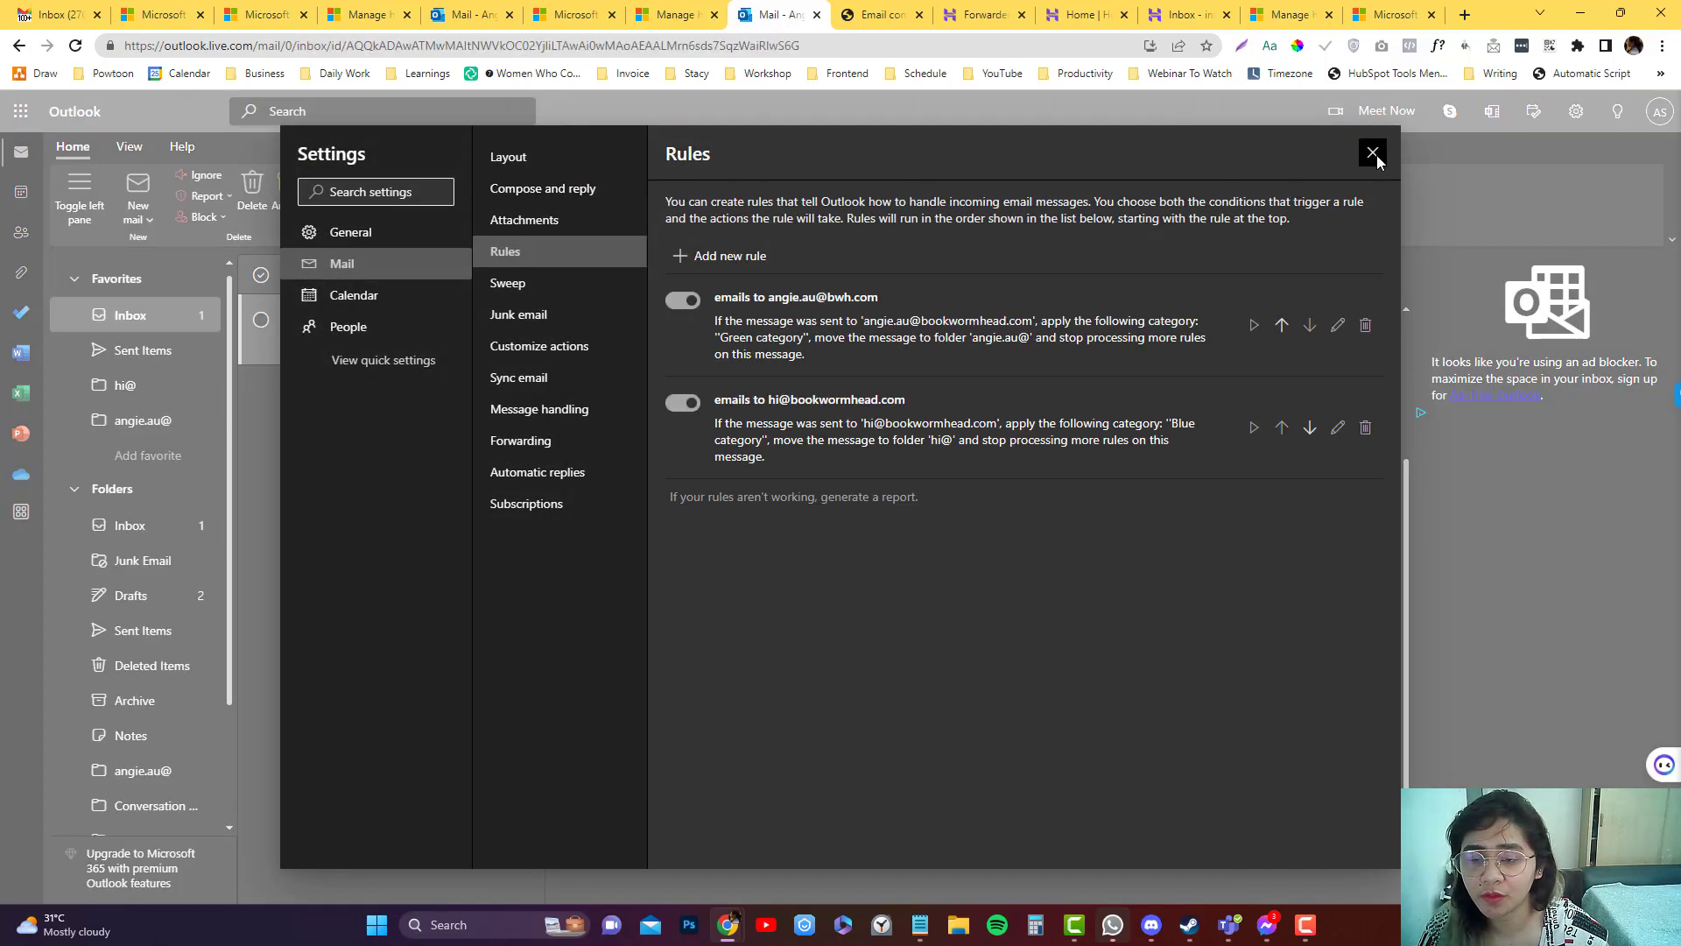
left_click(1371, 154)
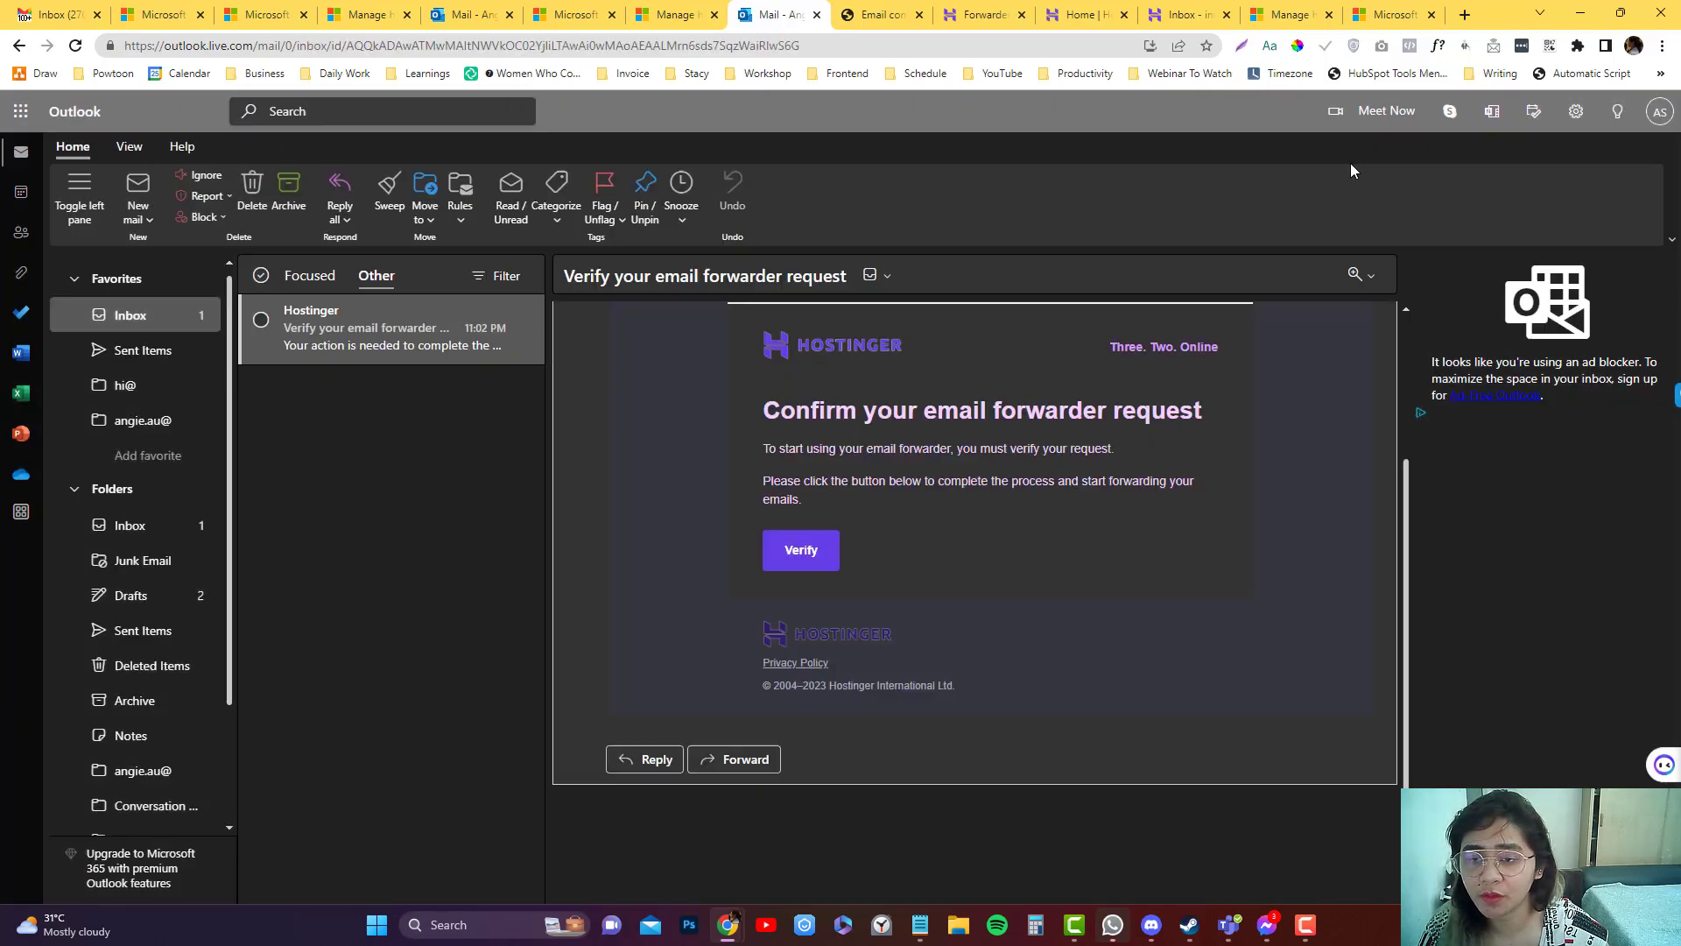
left_click(460, 226)
left_click(487, 274)
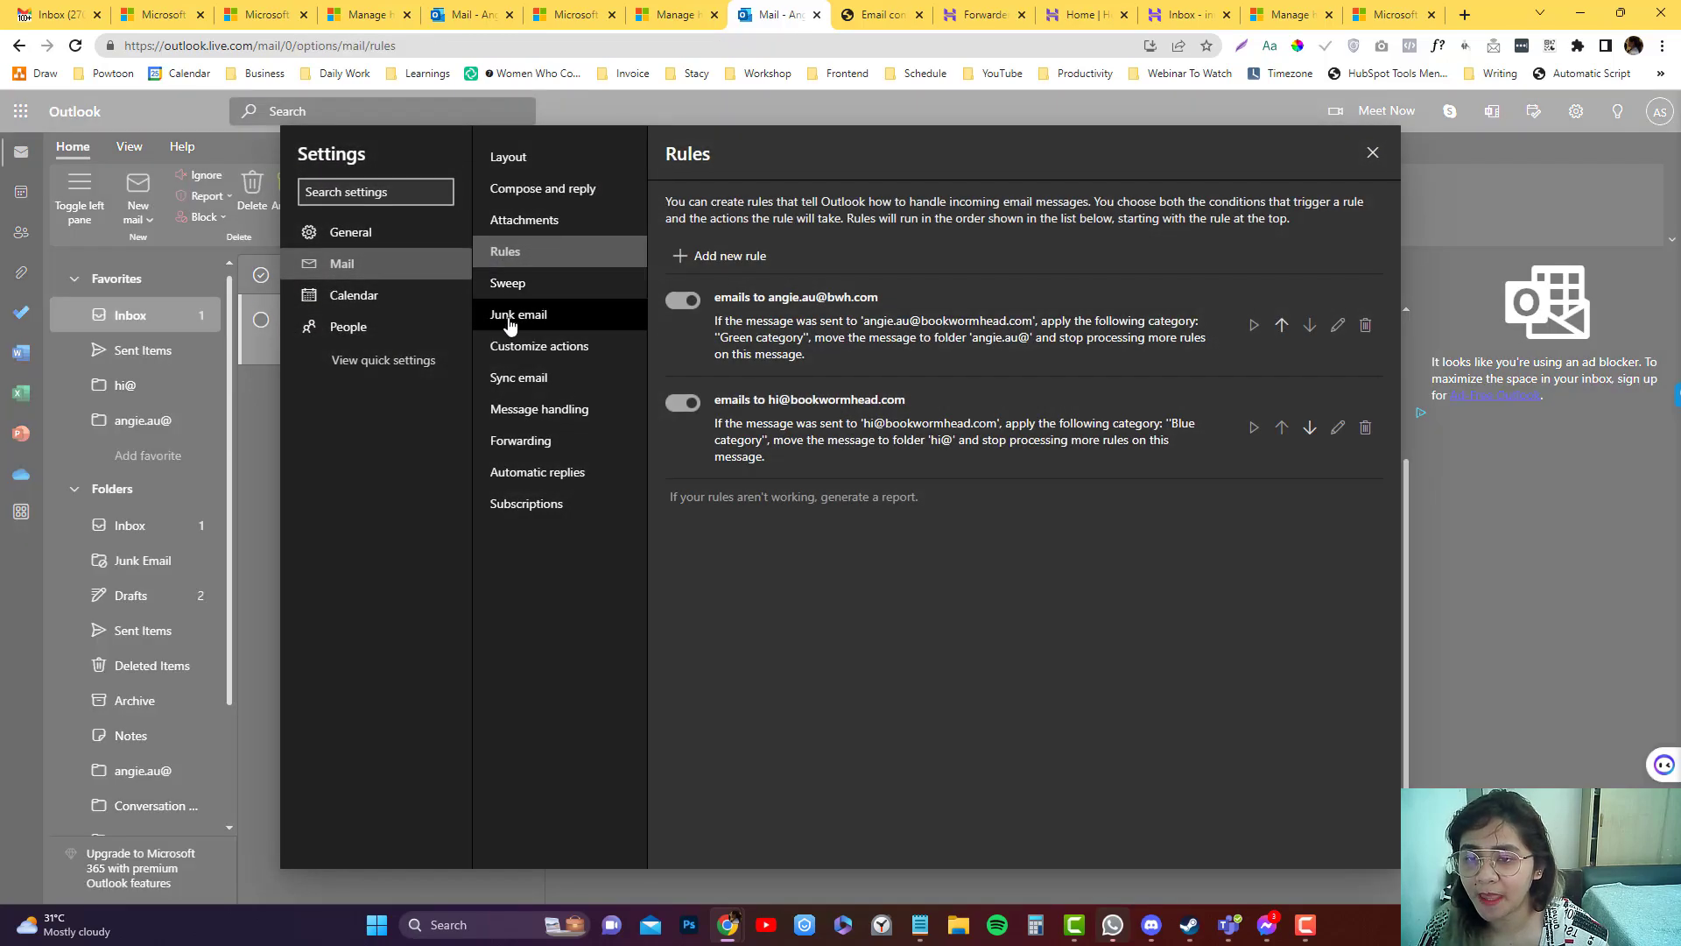
Add a new rule named 'email to invoice@bwh'.
left_click(712, 258)
type("email to invoice")
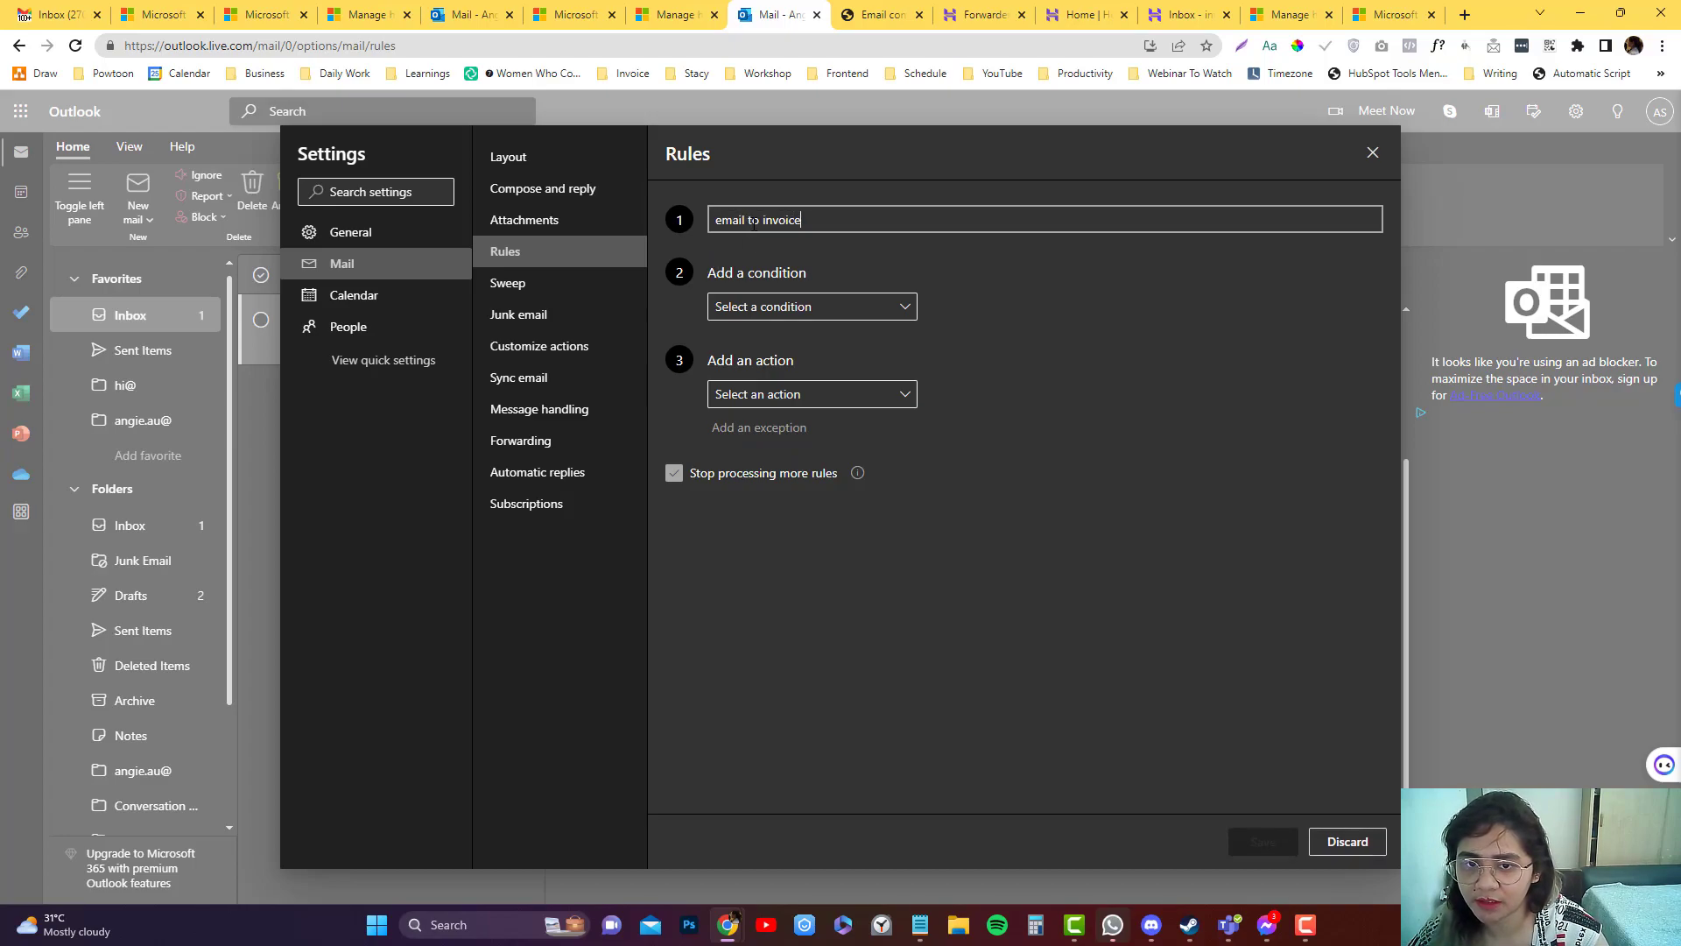
type("@bwh")
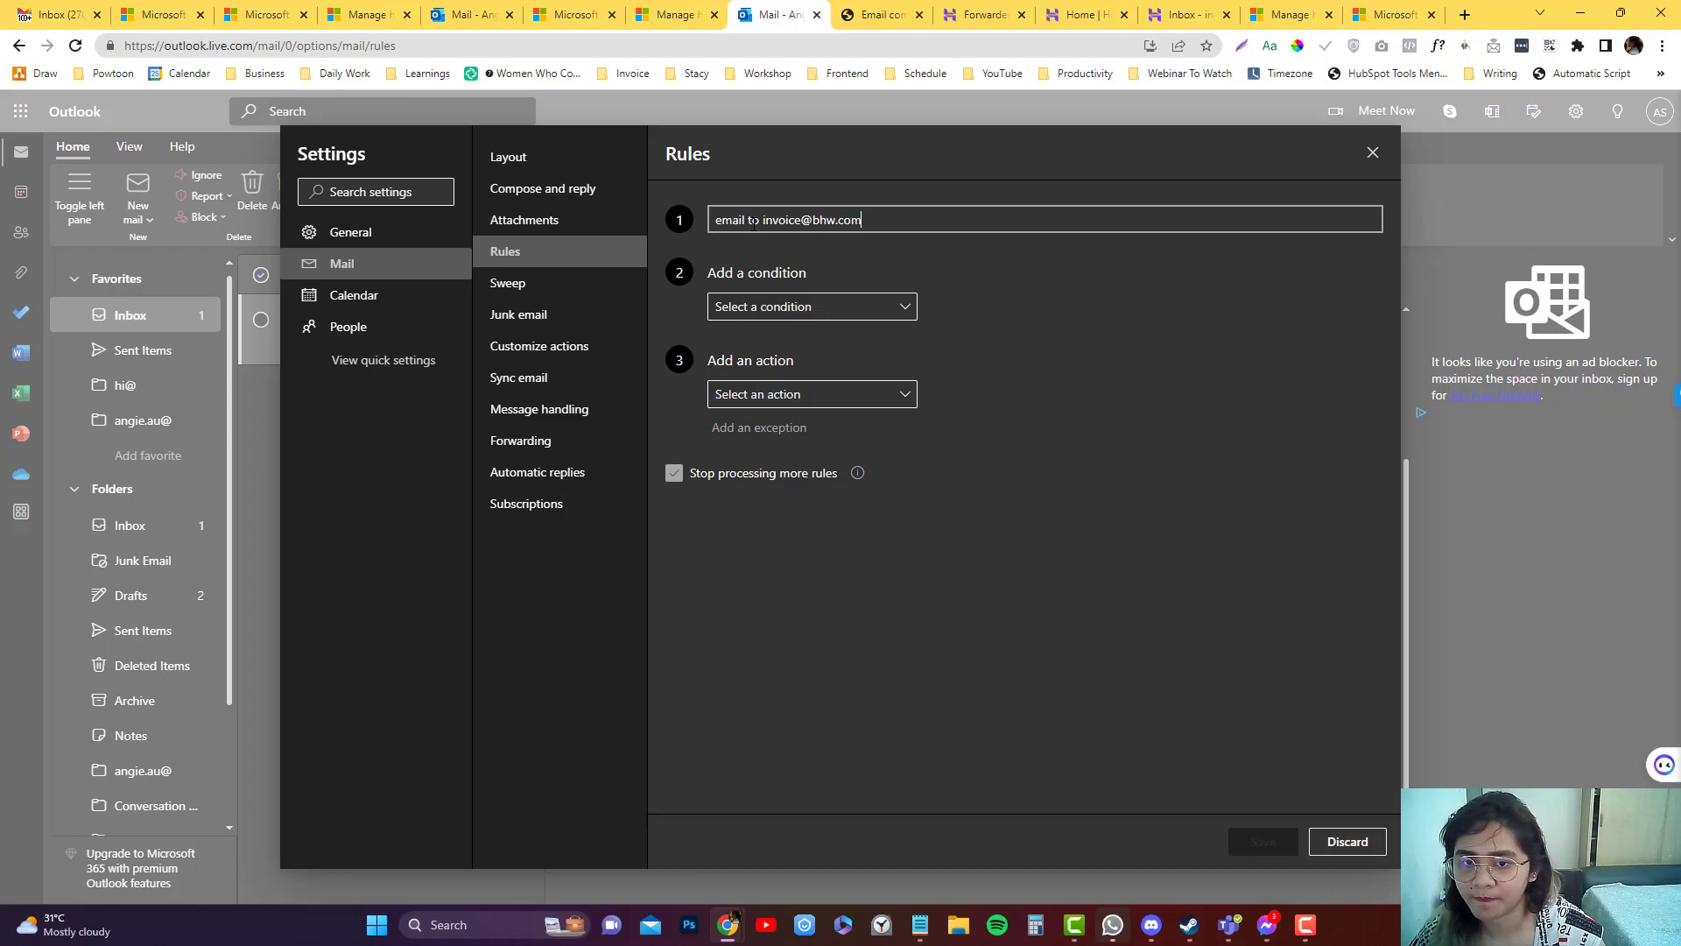
left_click(807, 307)
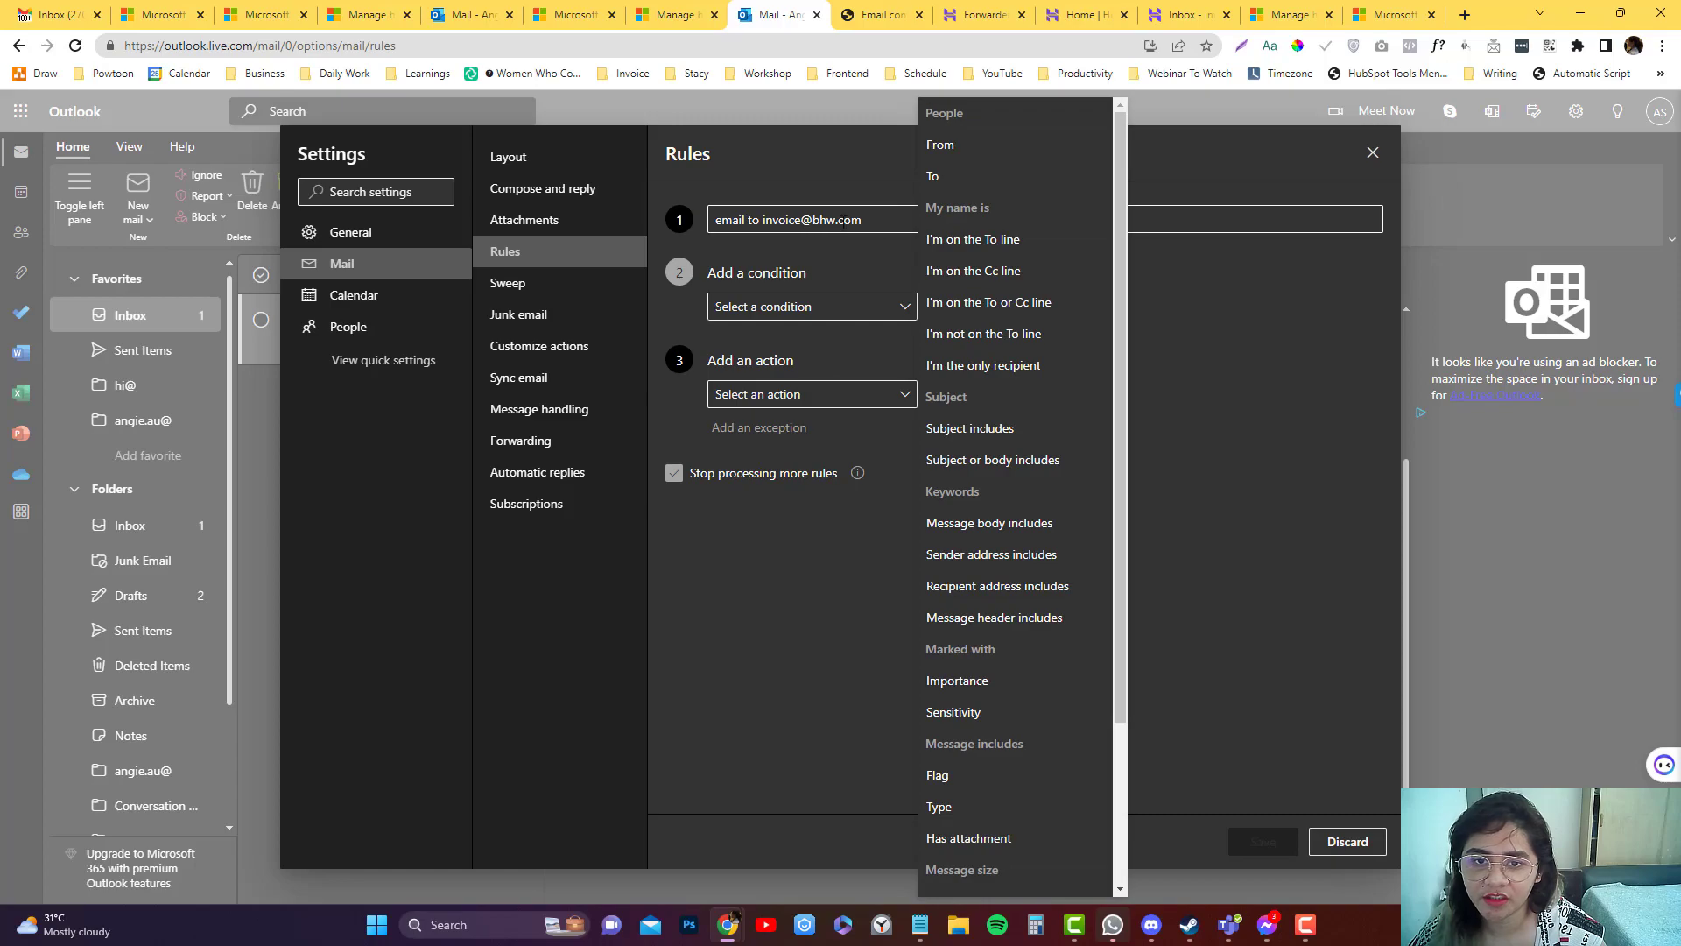
left_click(859, 221)
left_click_drag(859, 221, 891, 226)
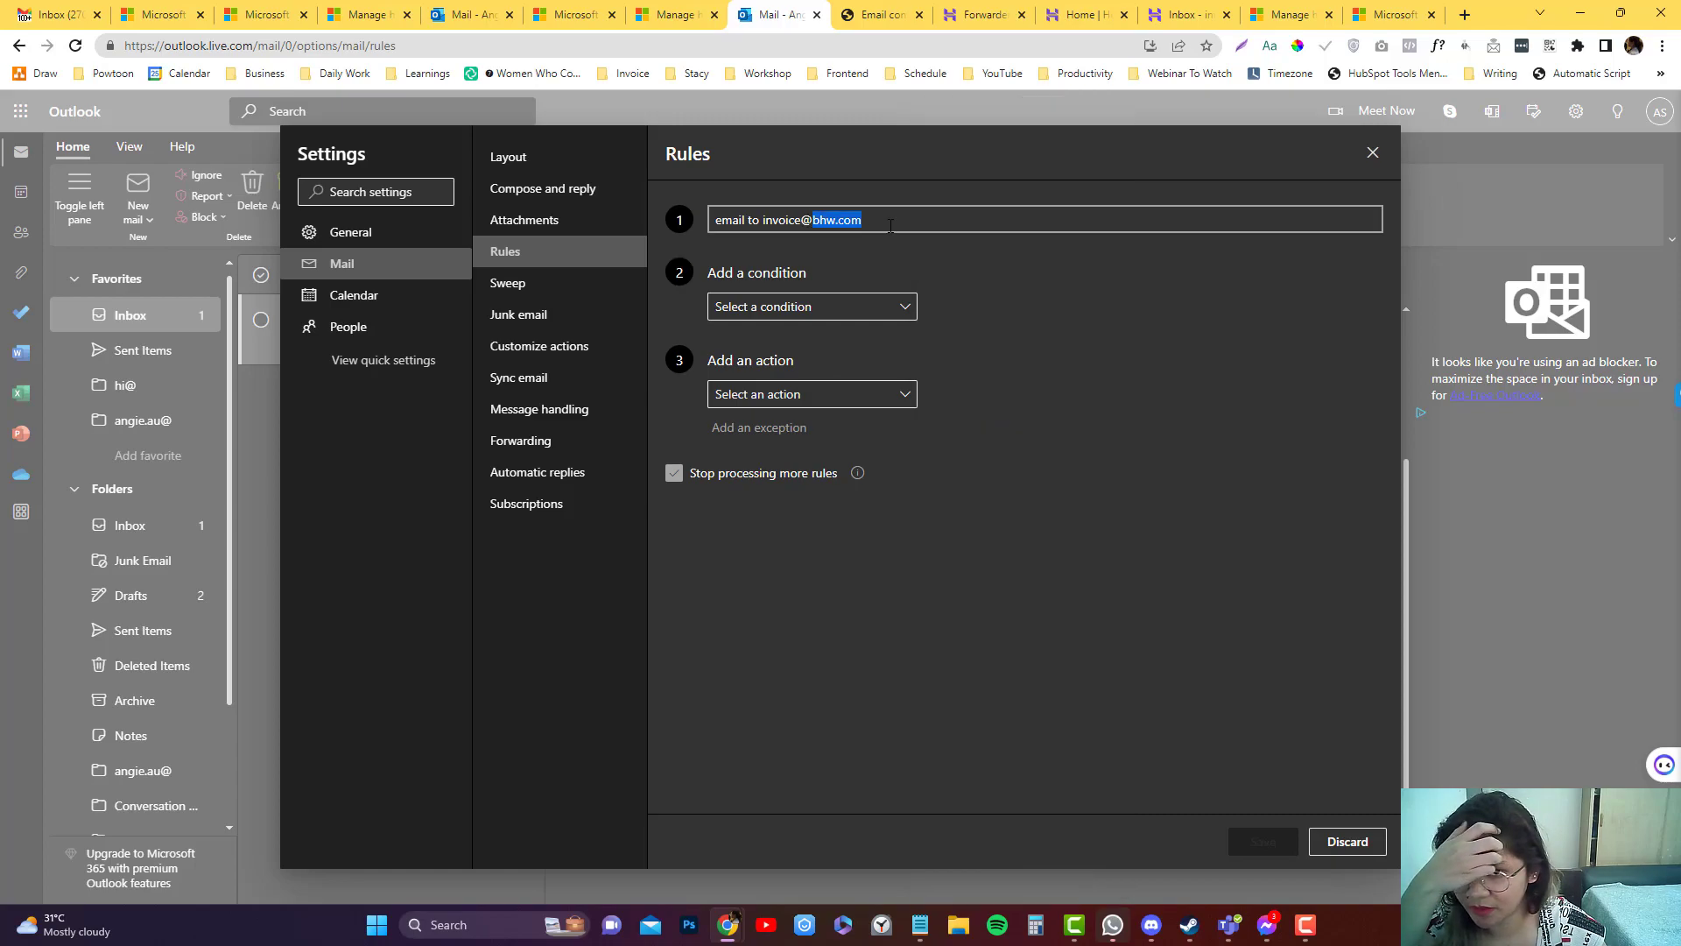
left_click(866, 306)
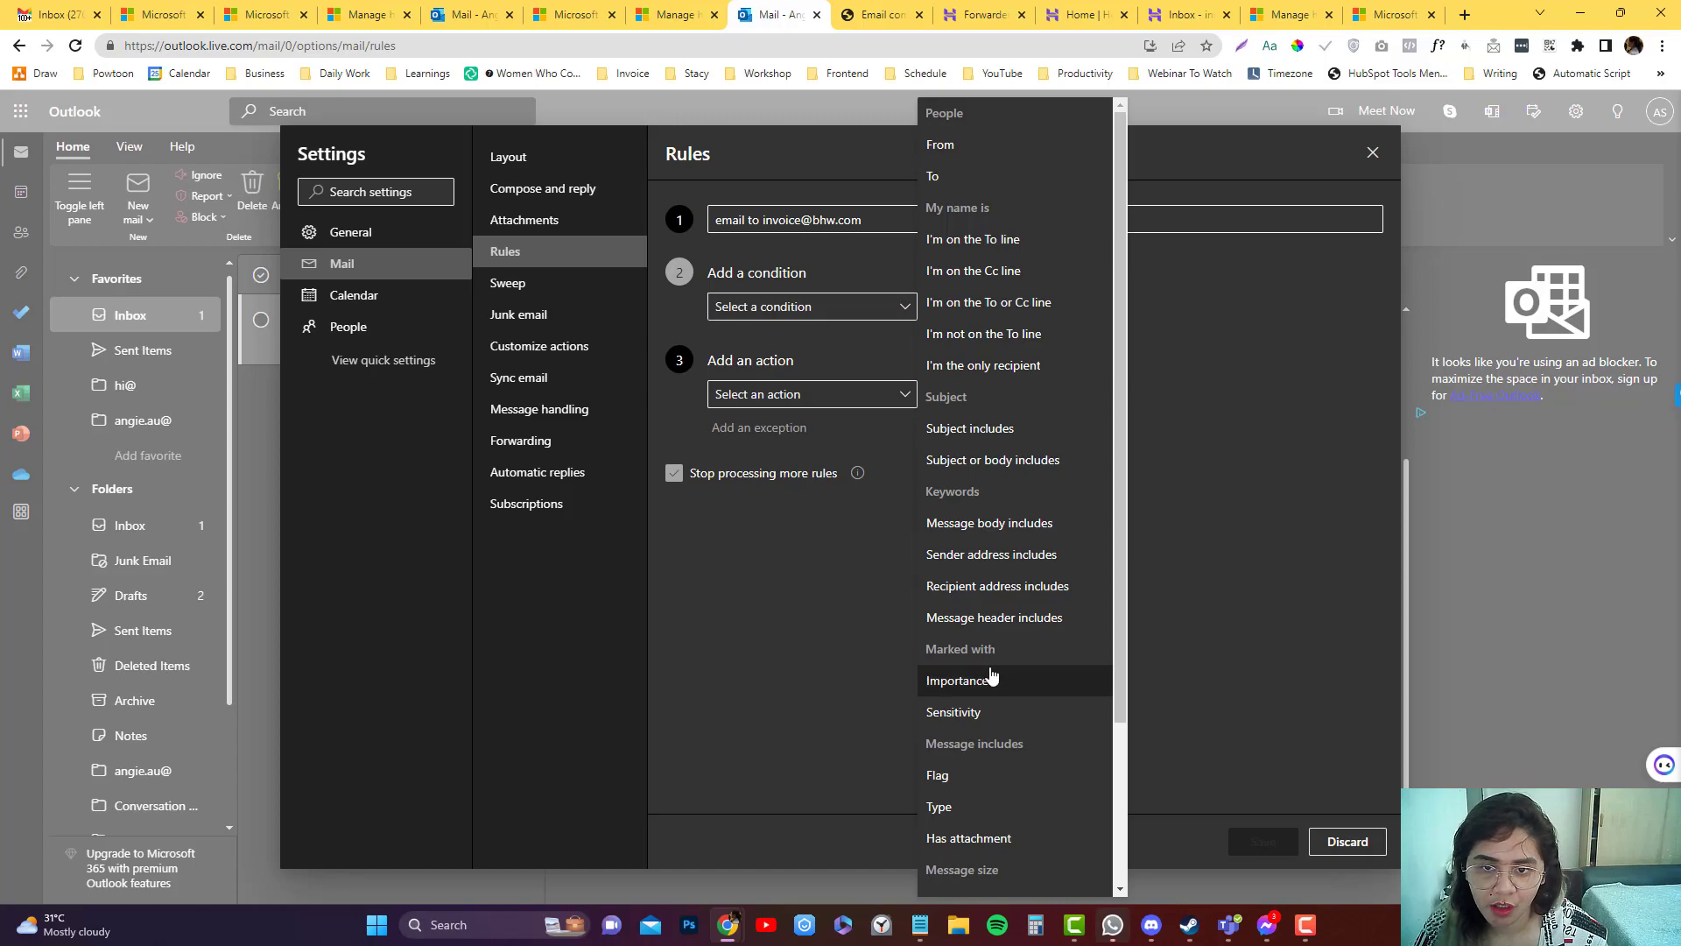
scroll(994, 685, "down", 3)
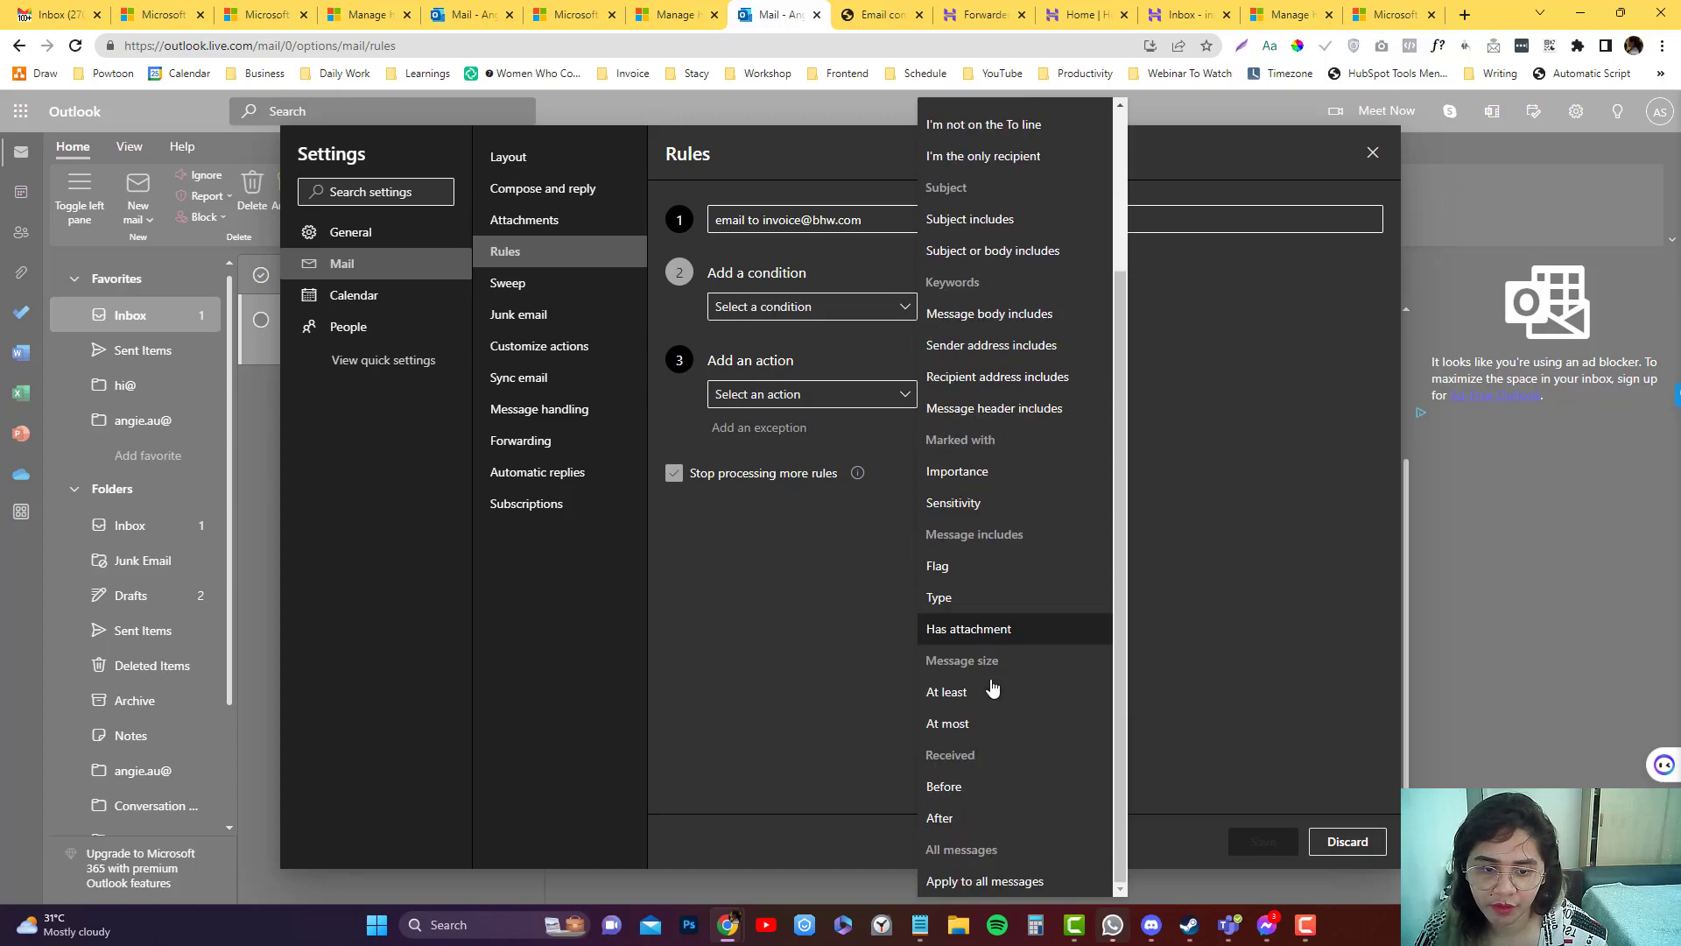
scroll(989, 733, "up", 3)
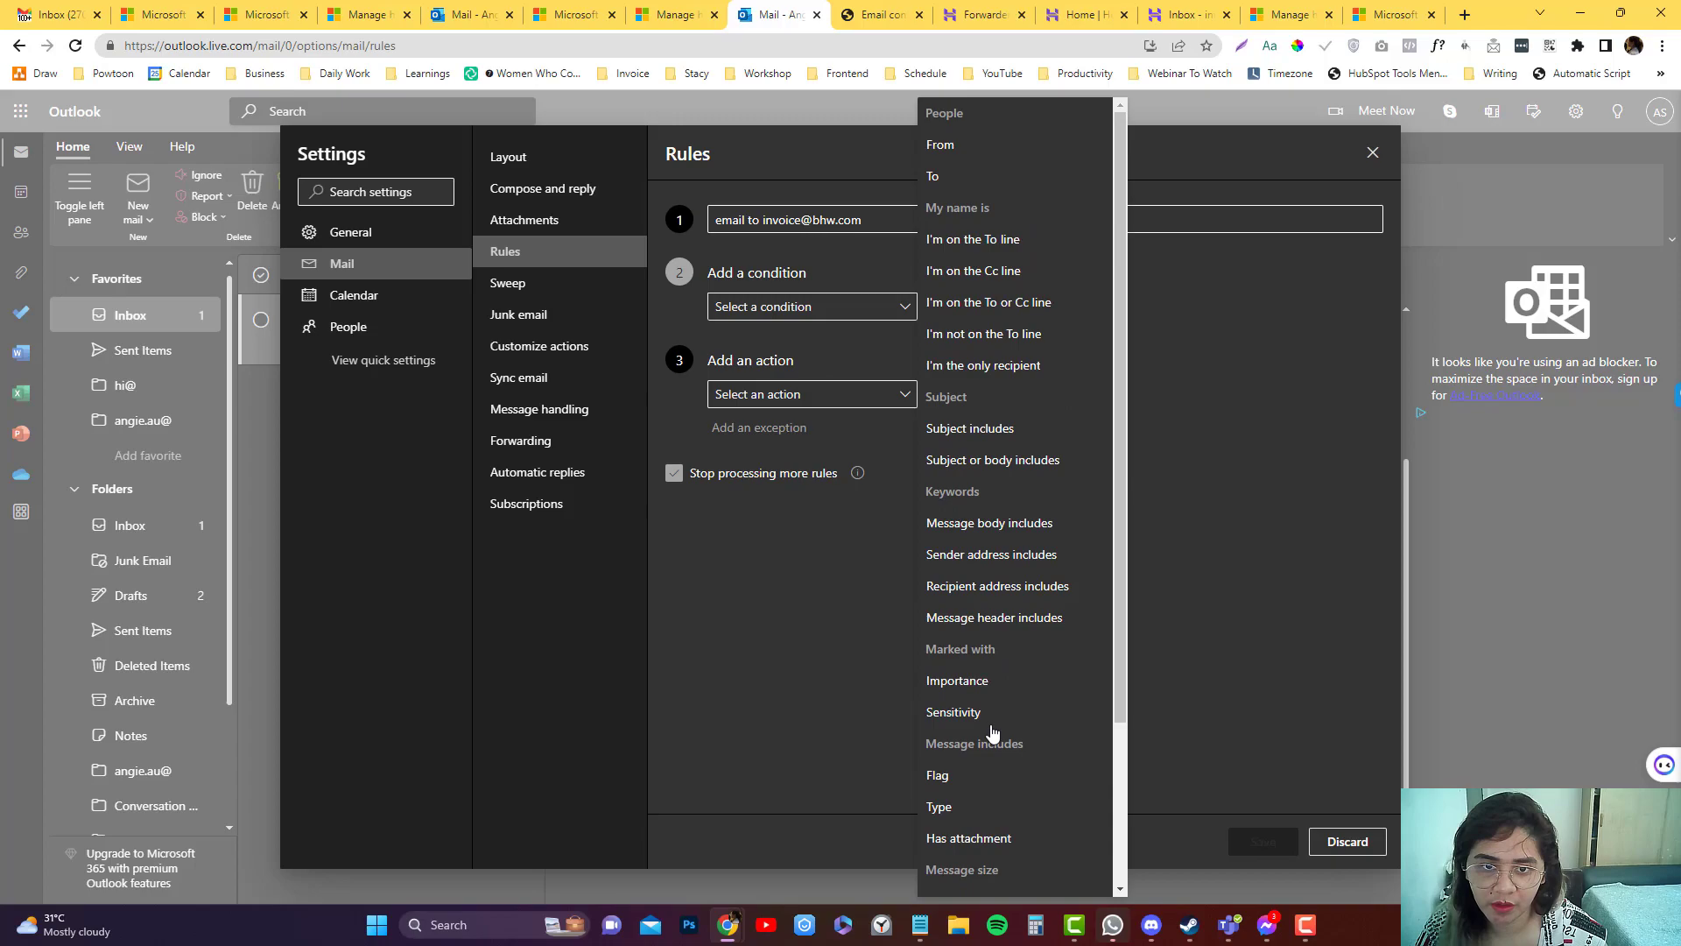
left_click(978, 176)
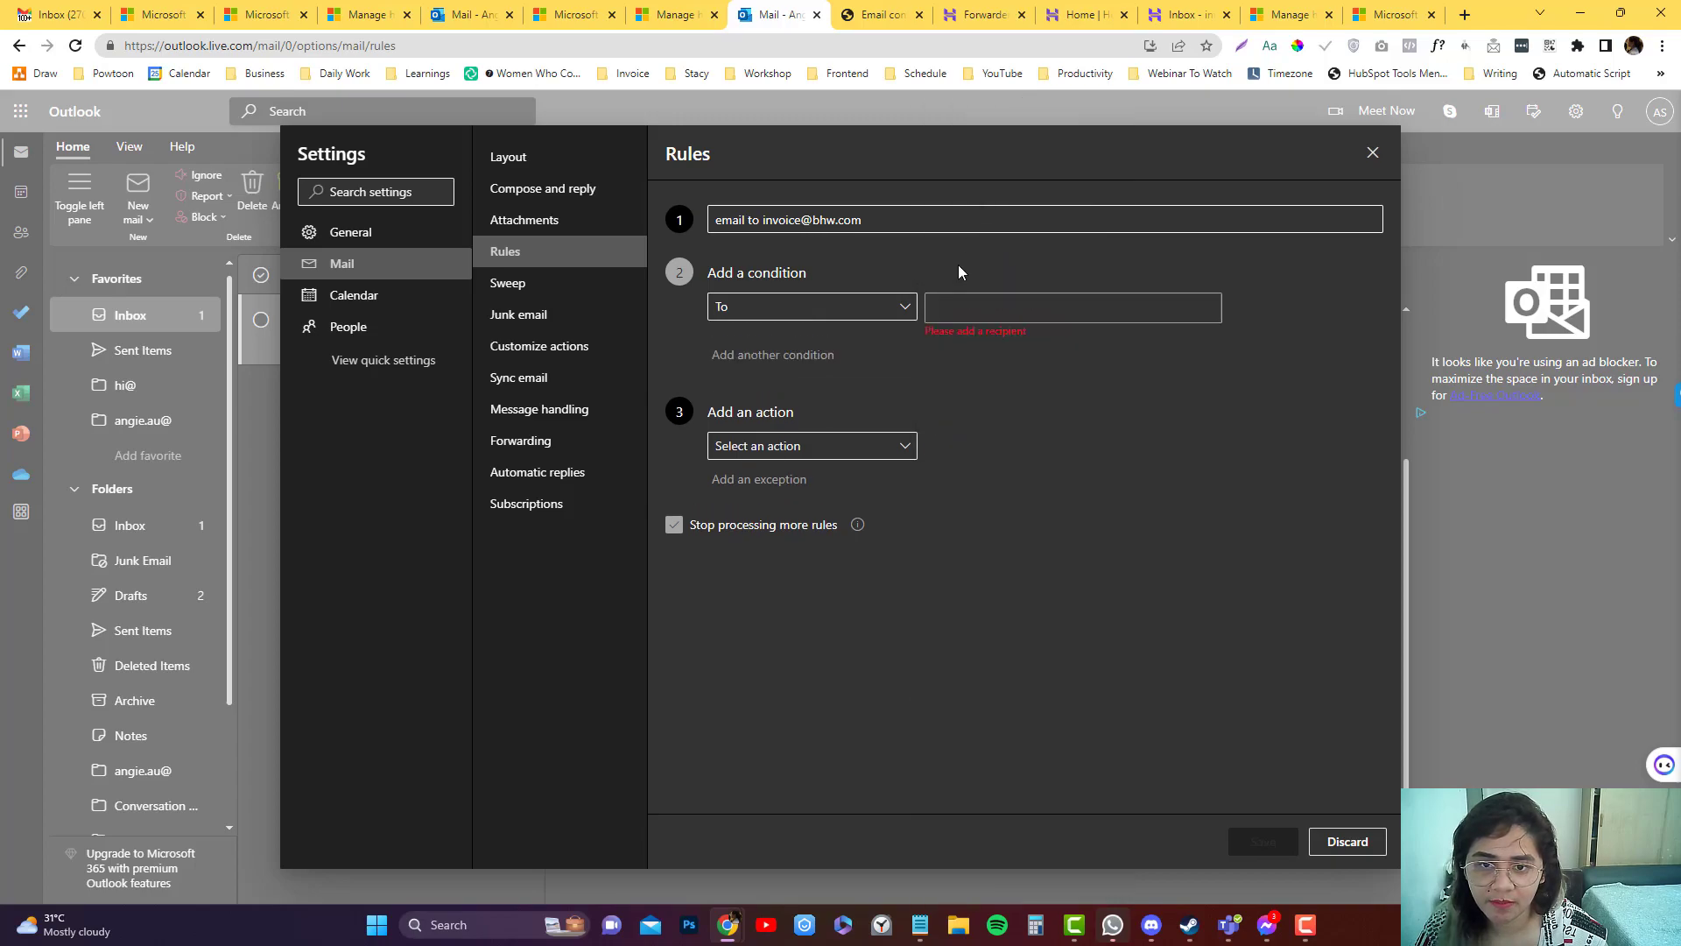
double_click(764, 219)
key("ctrl+c")
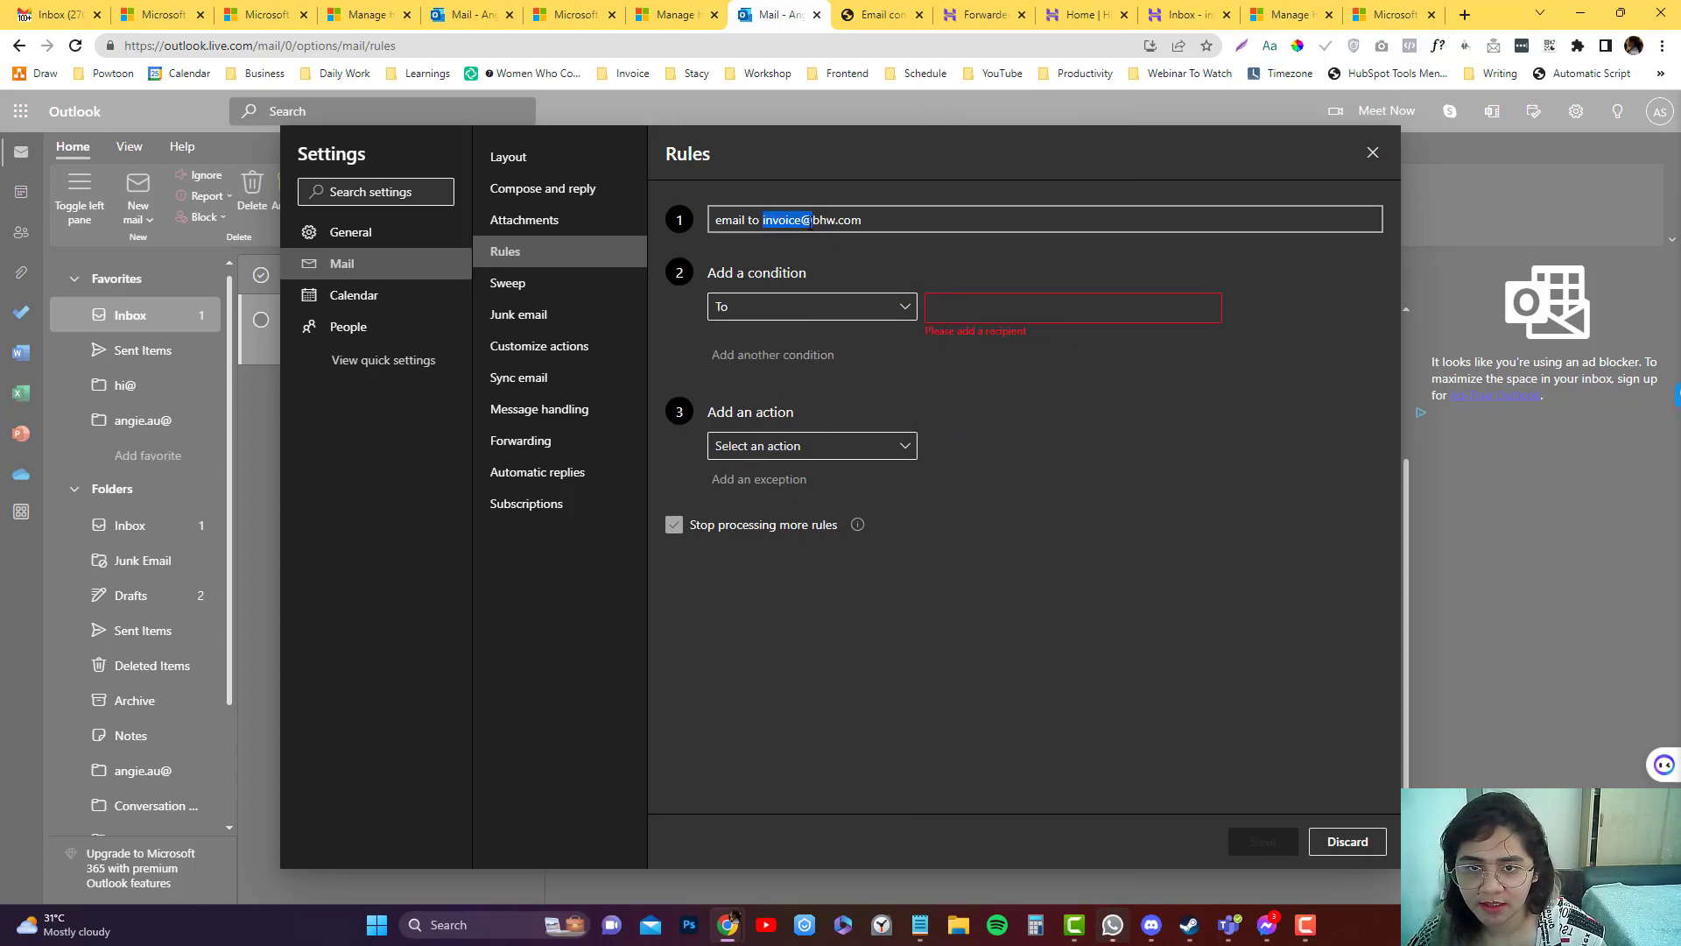
left_click(980, 309)
key("ctrl+v")
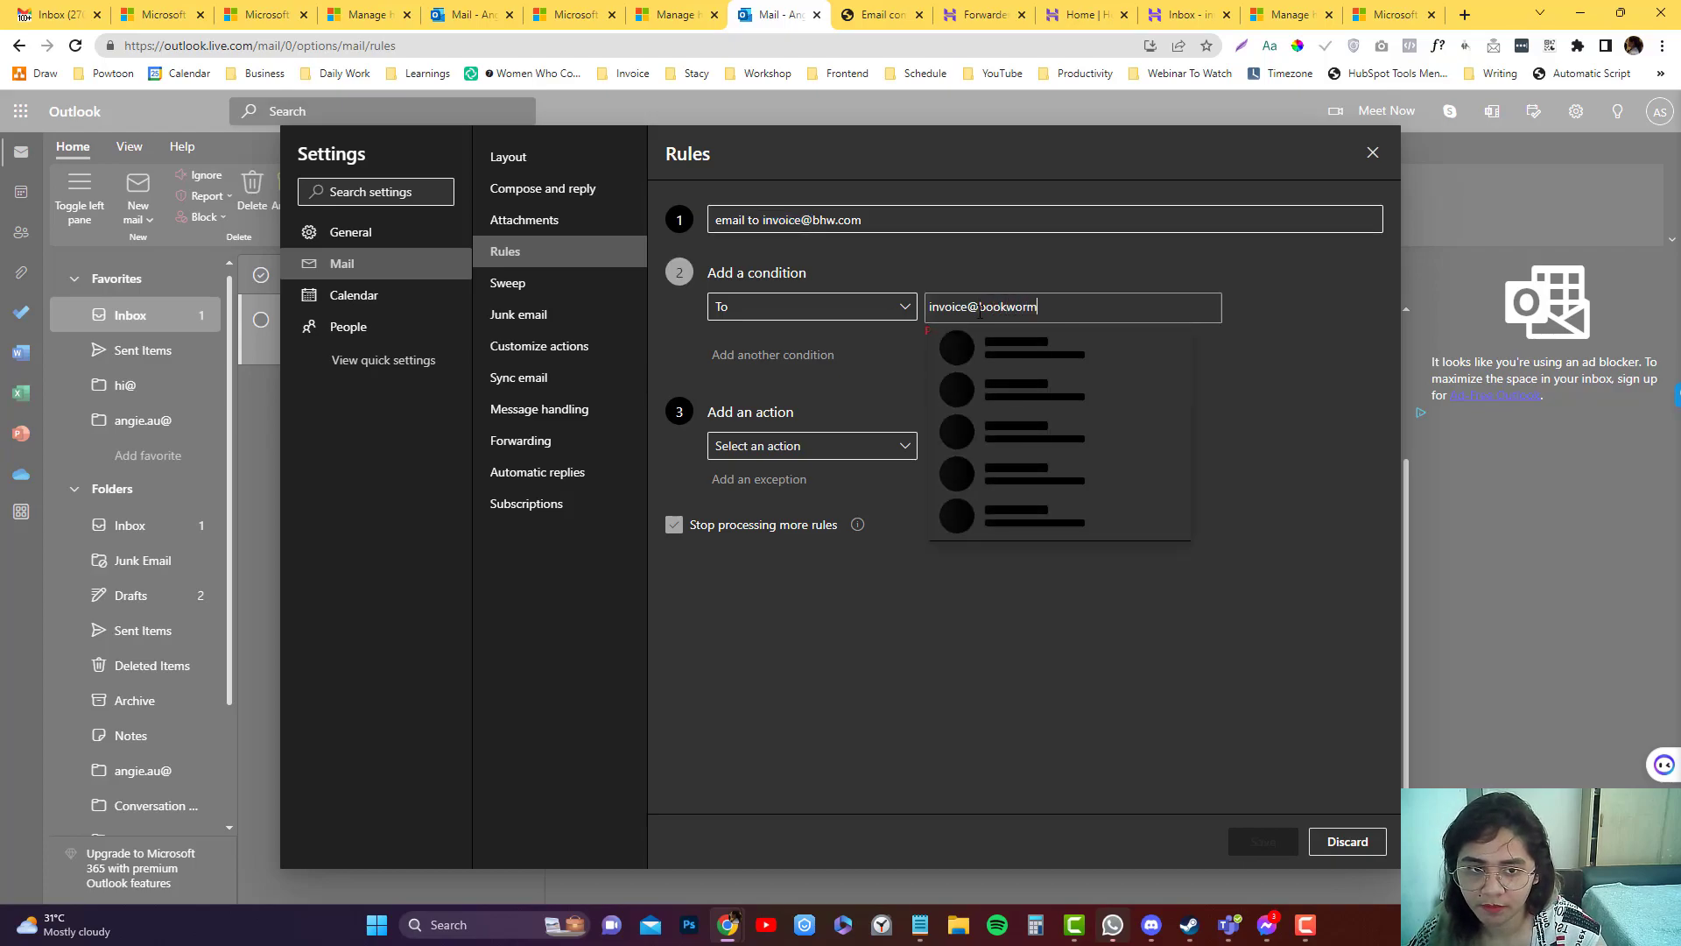
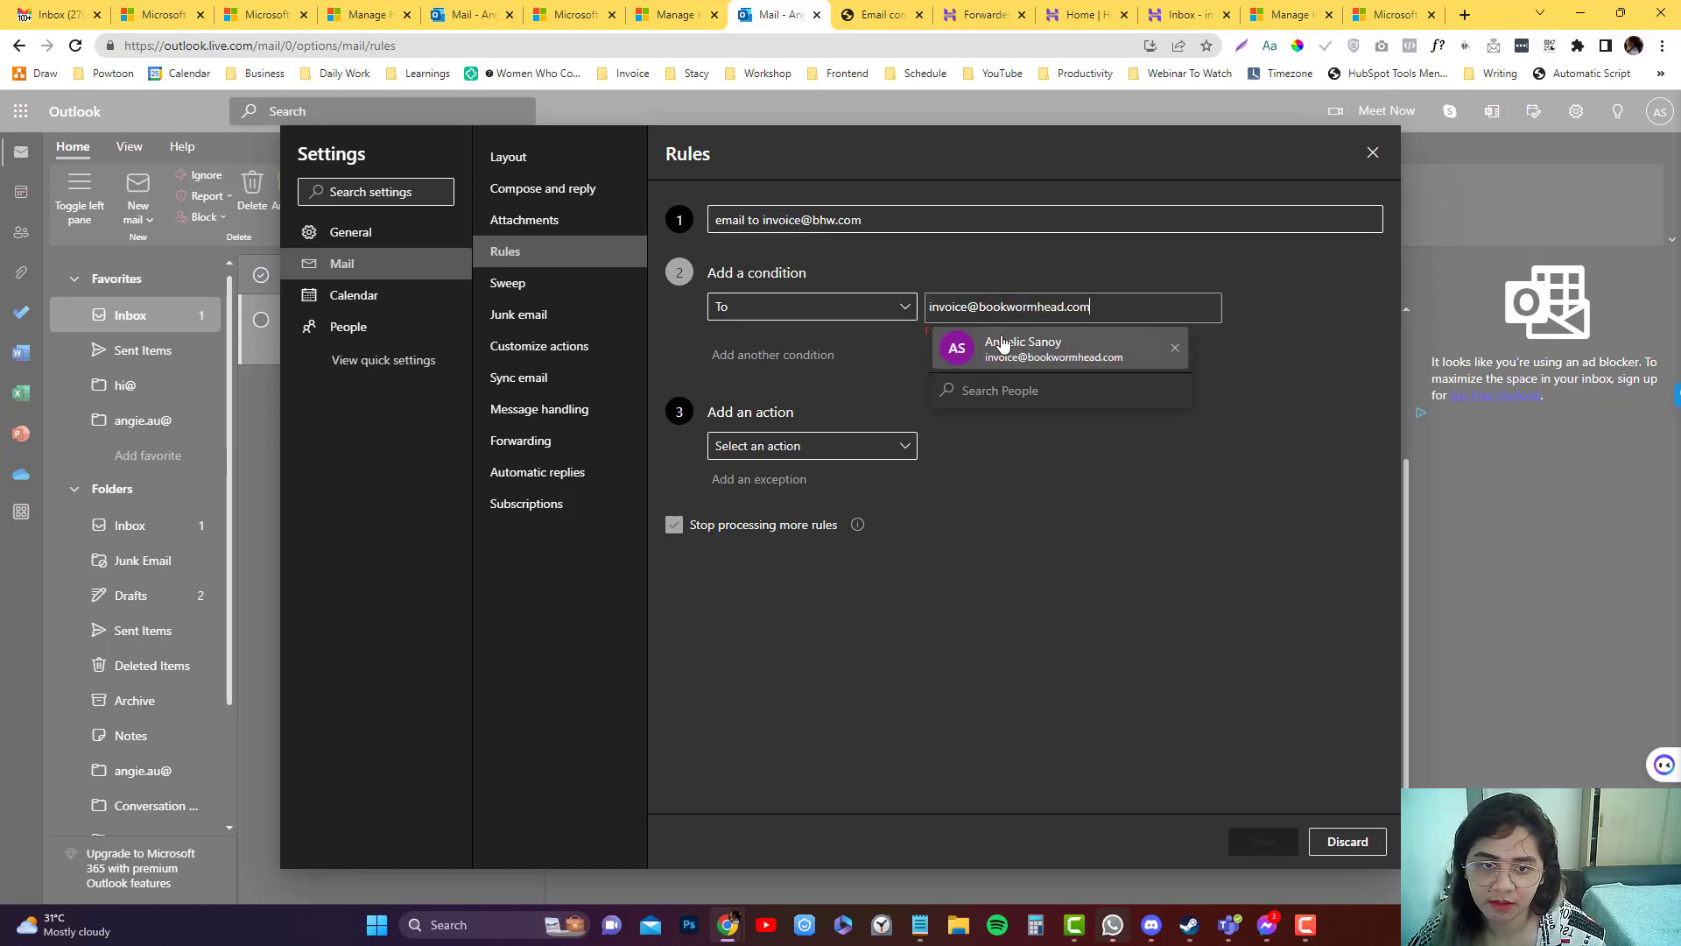
left_click(1082, 361)
Make the rule's action Move to the invoice@ folder.
left_click(867, 438)
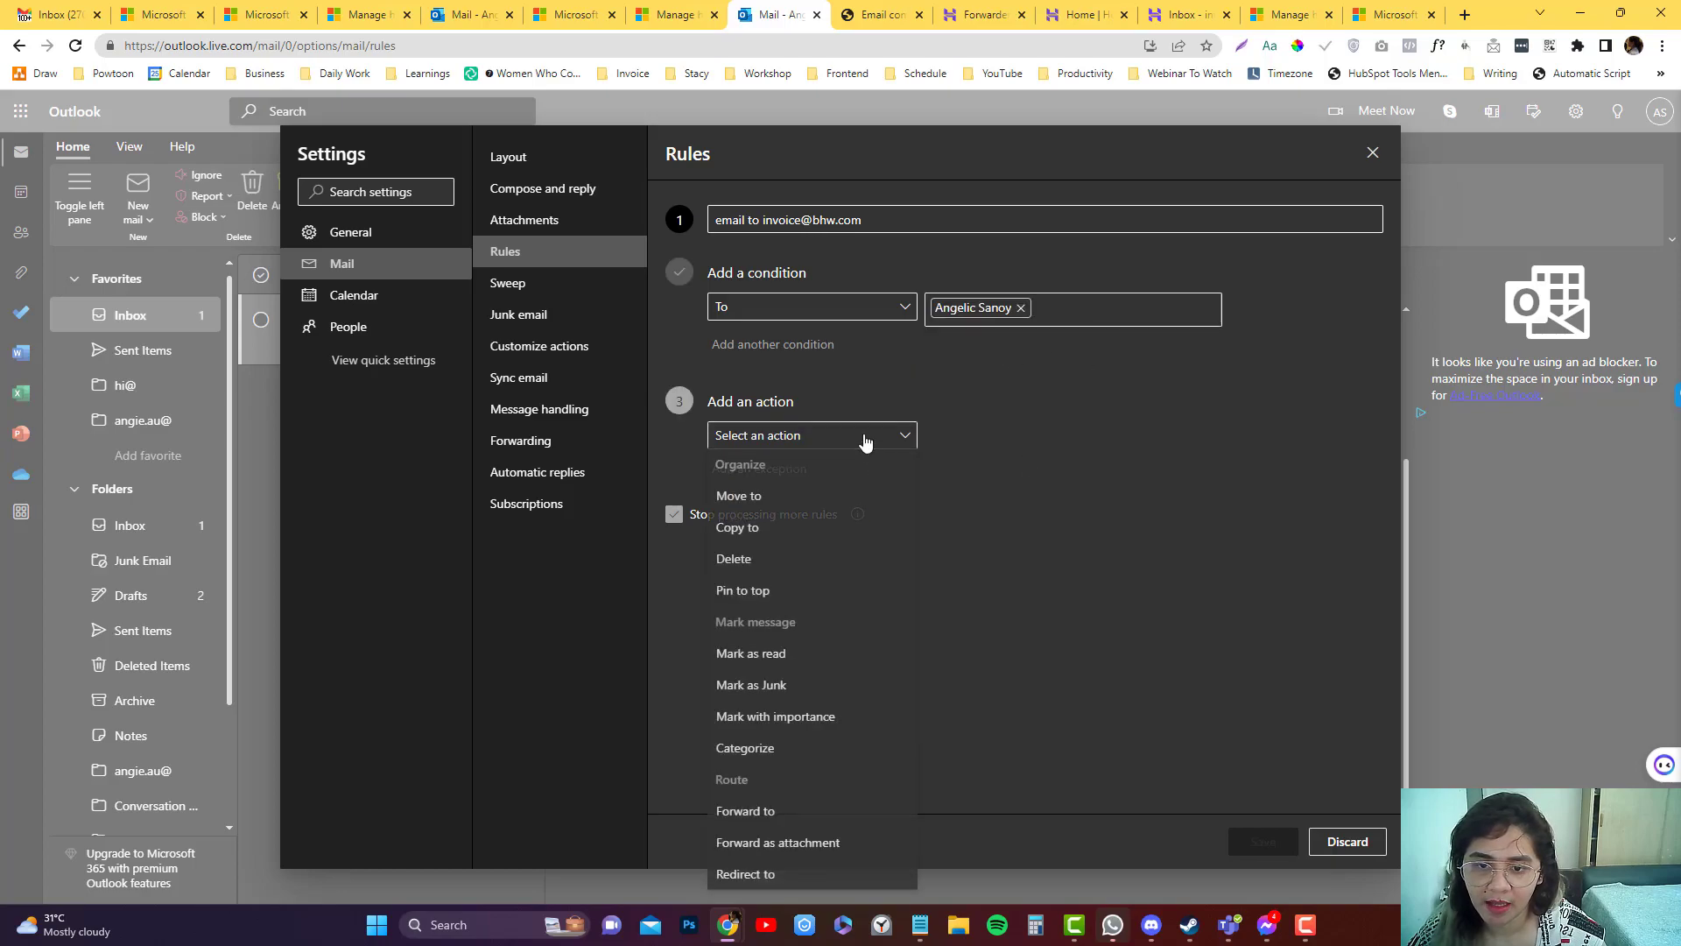
left_click(847, 502)
left_click(1033, 446)
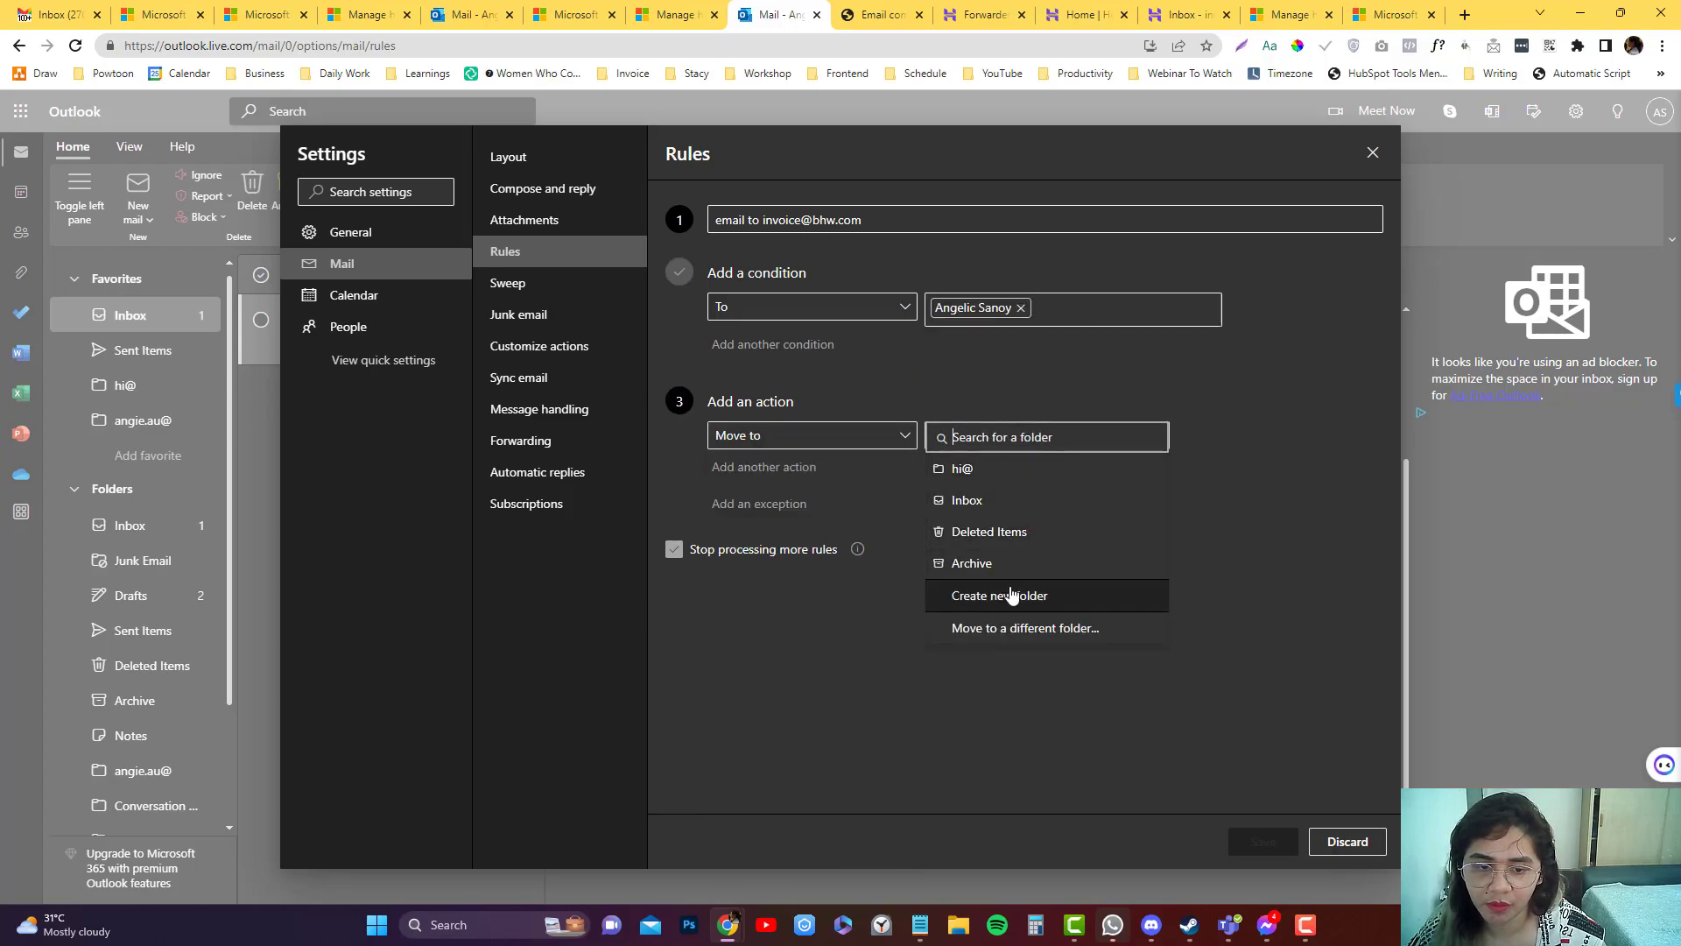
left_click(1025, 627)
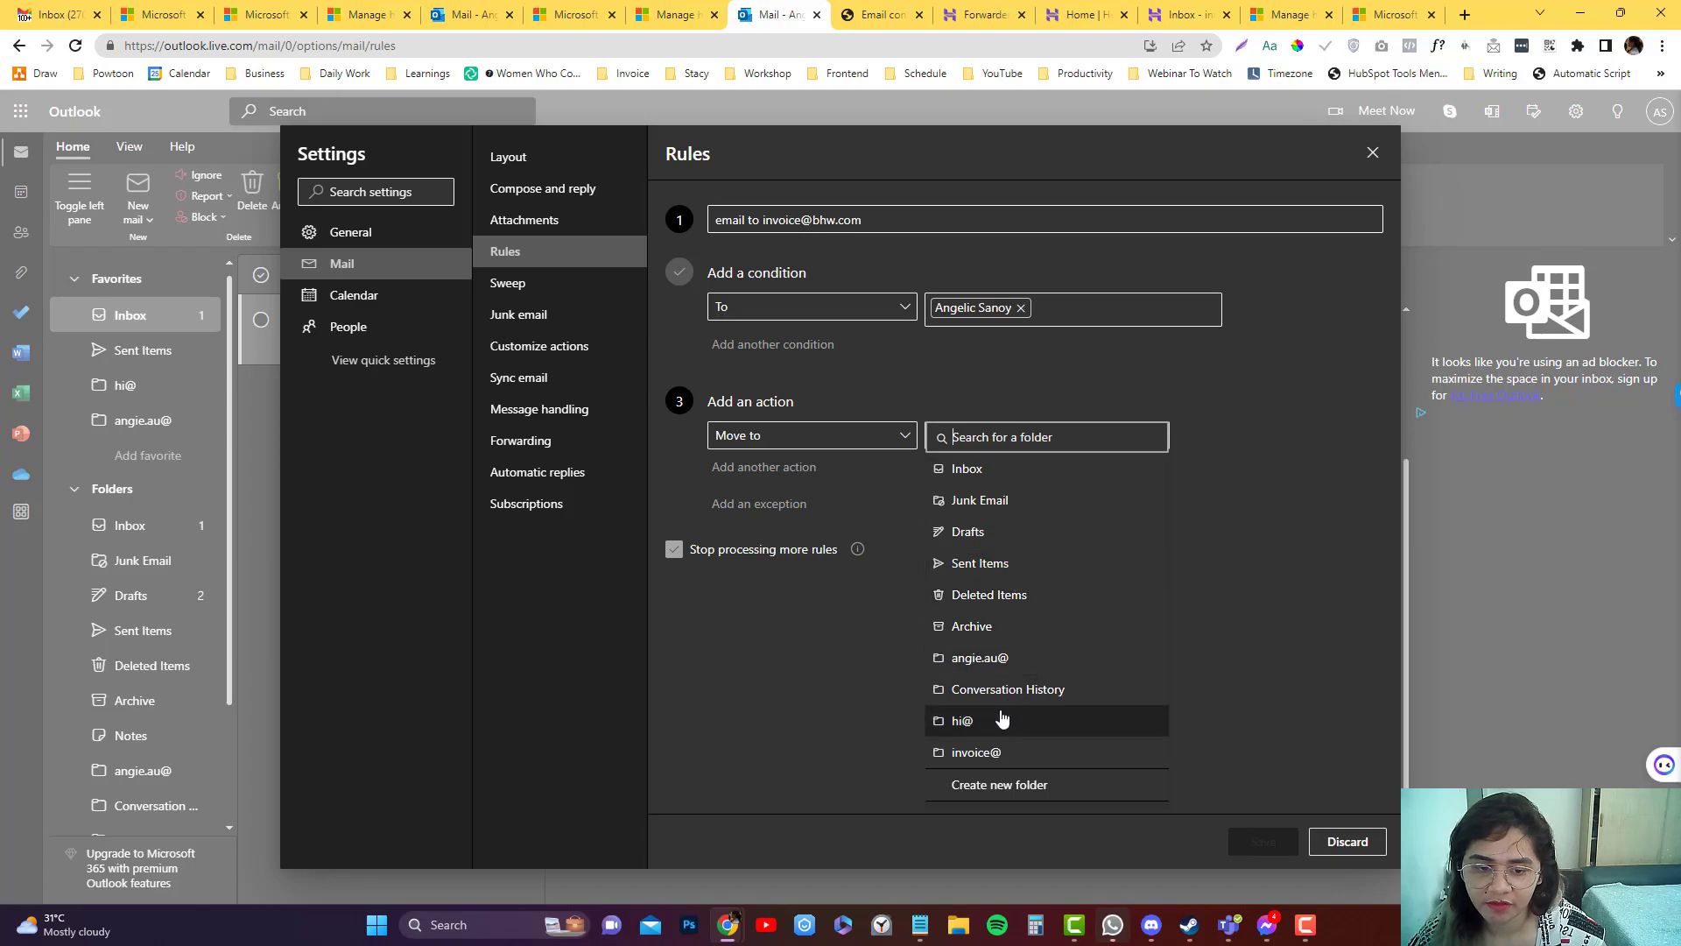
left_click(996, 752)
Add a second Categorize action with the invoice category, save the rule and close Settings.
left_click(775, 469)
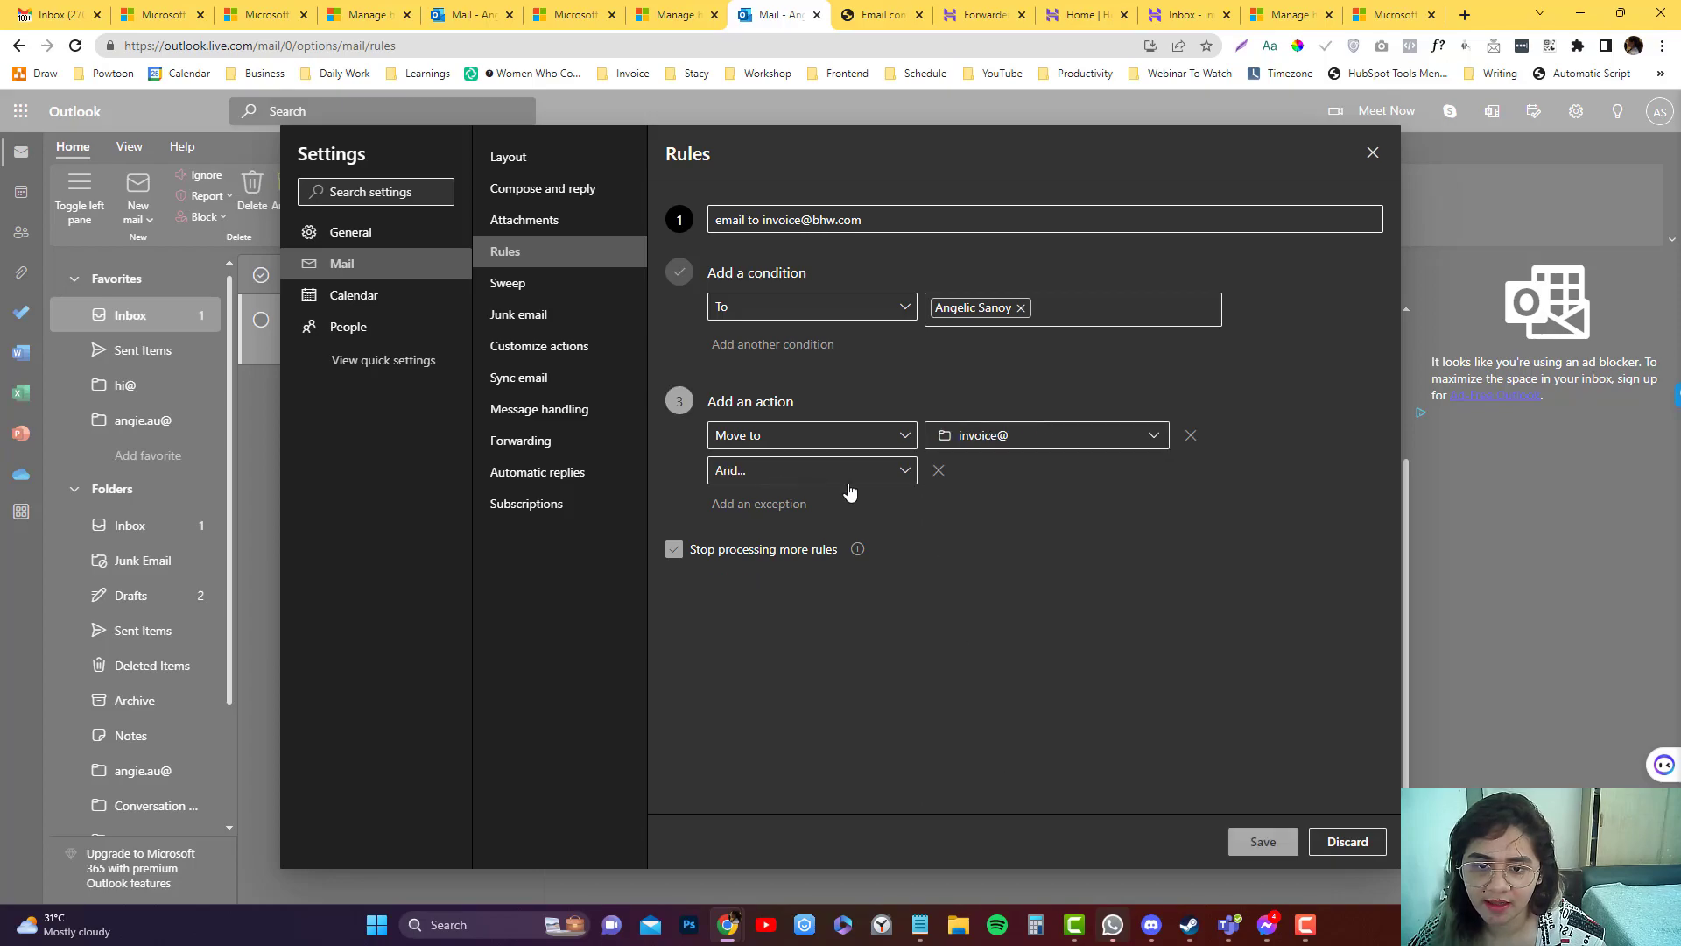
left_click(818, 471)
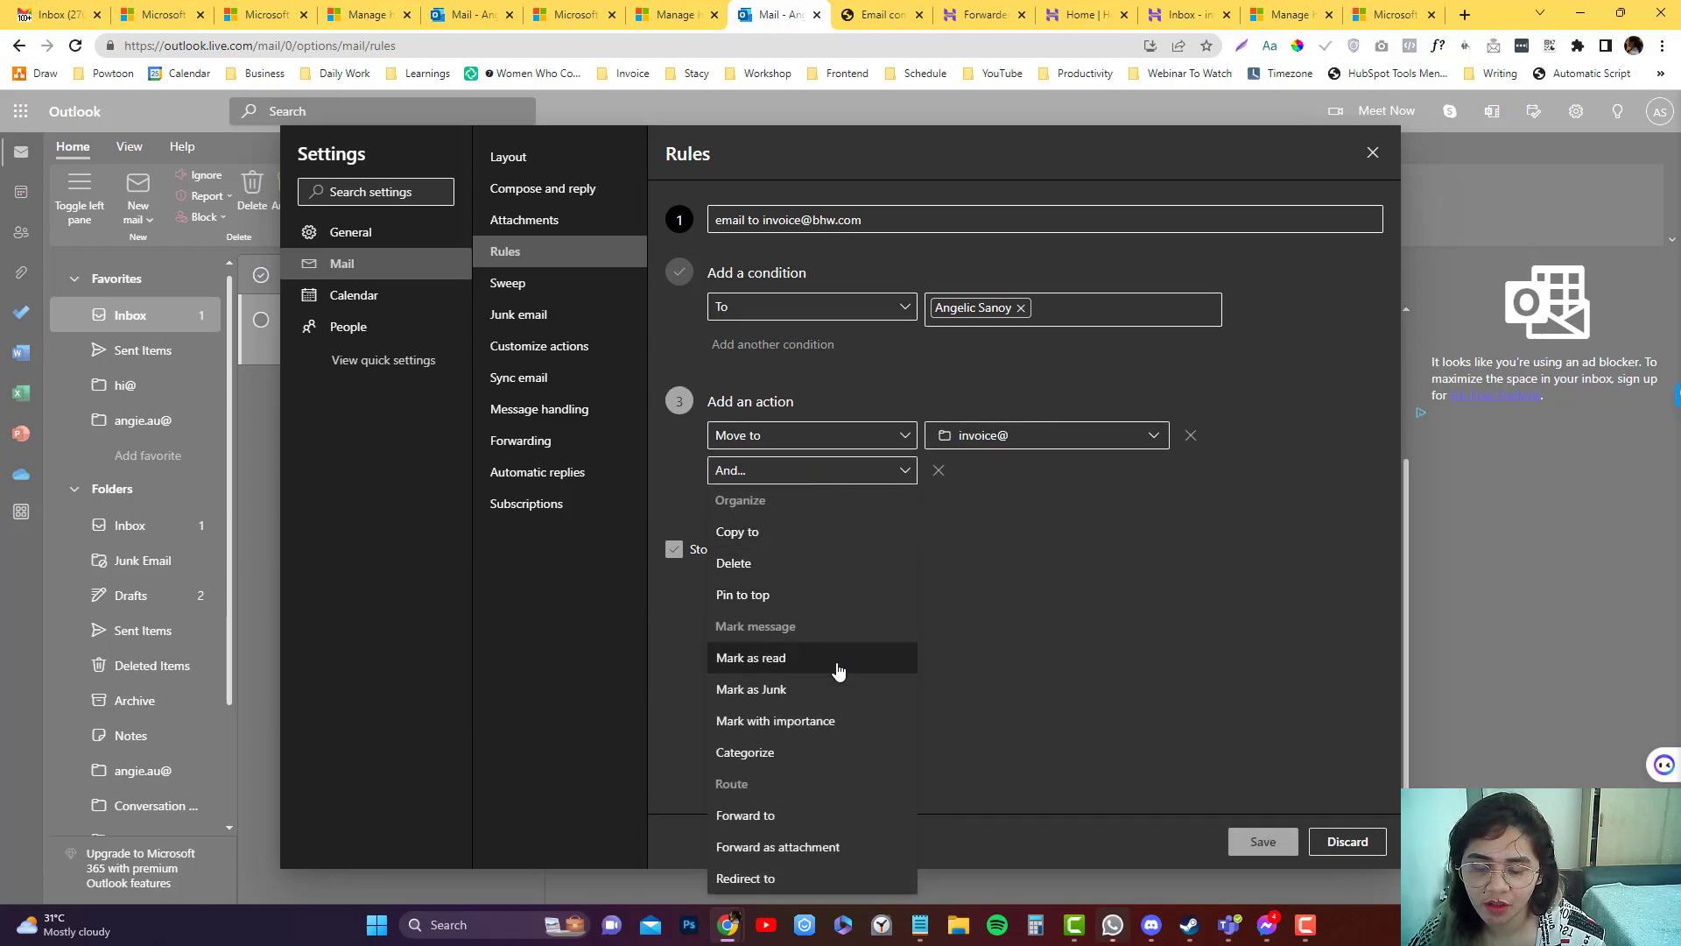
left_click(821, 753)
left_click(1051, 480)
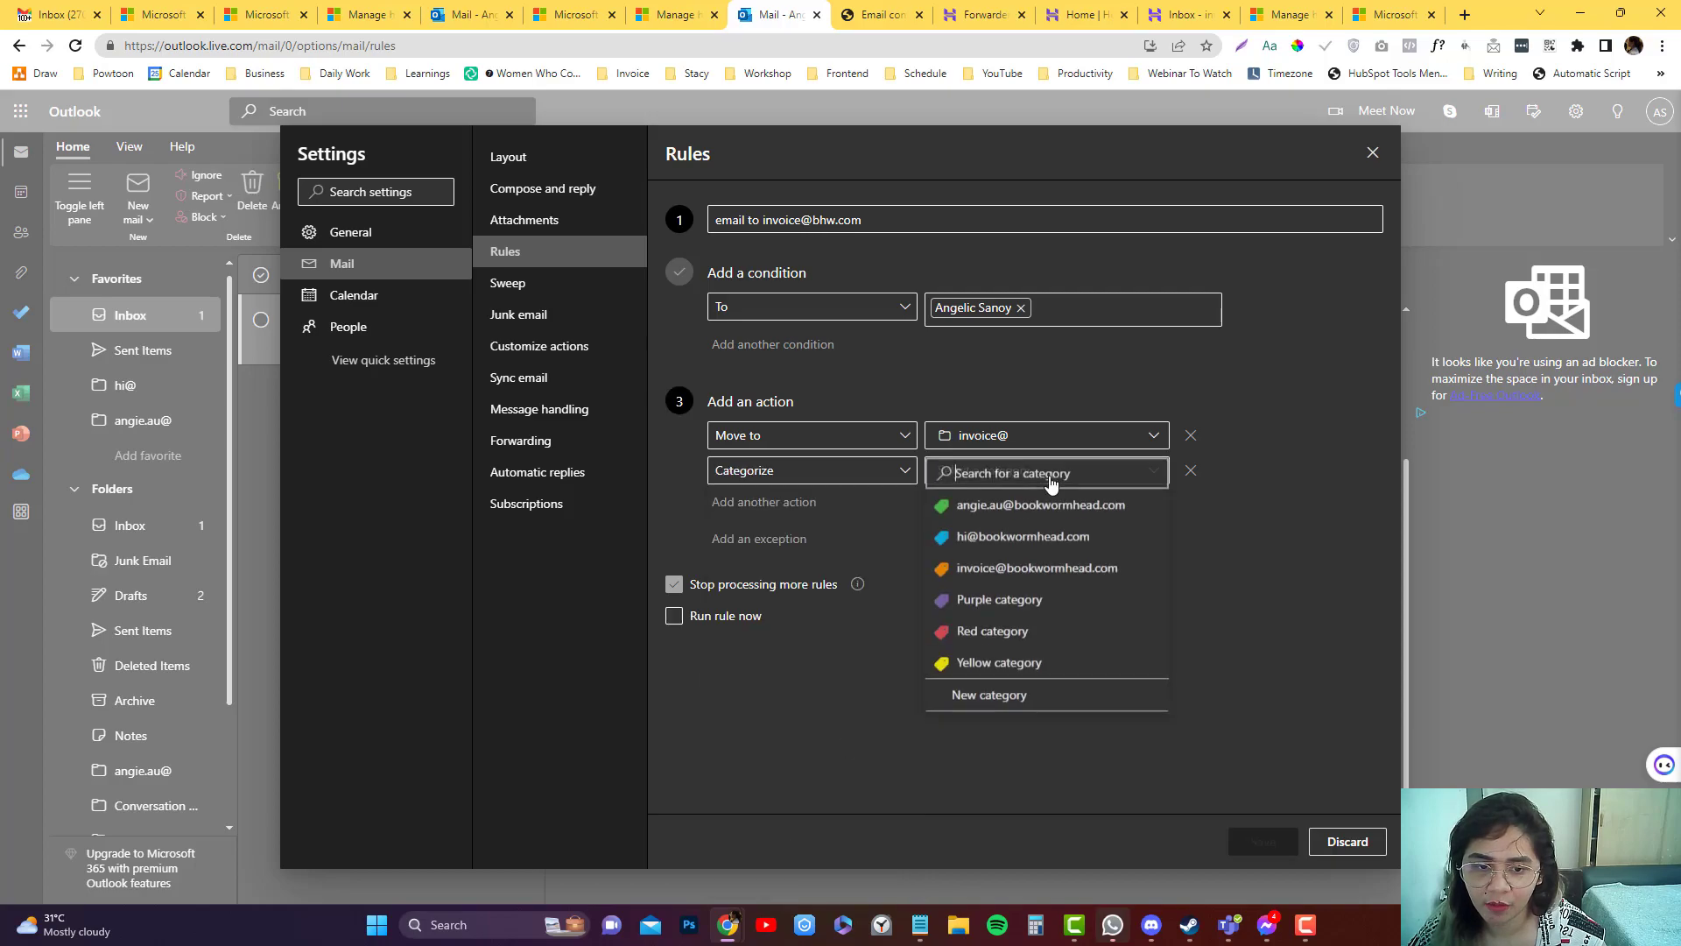
left_click(1021, 565)
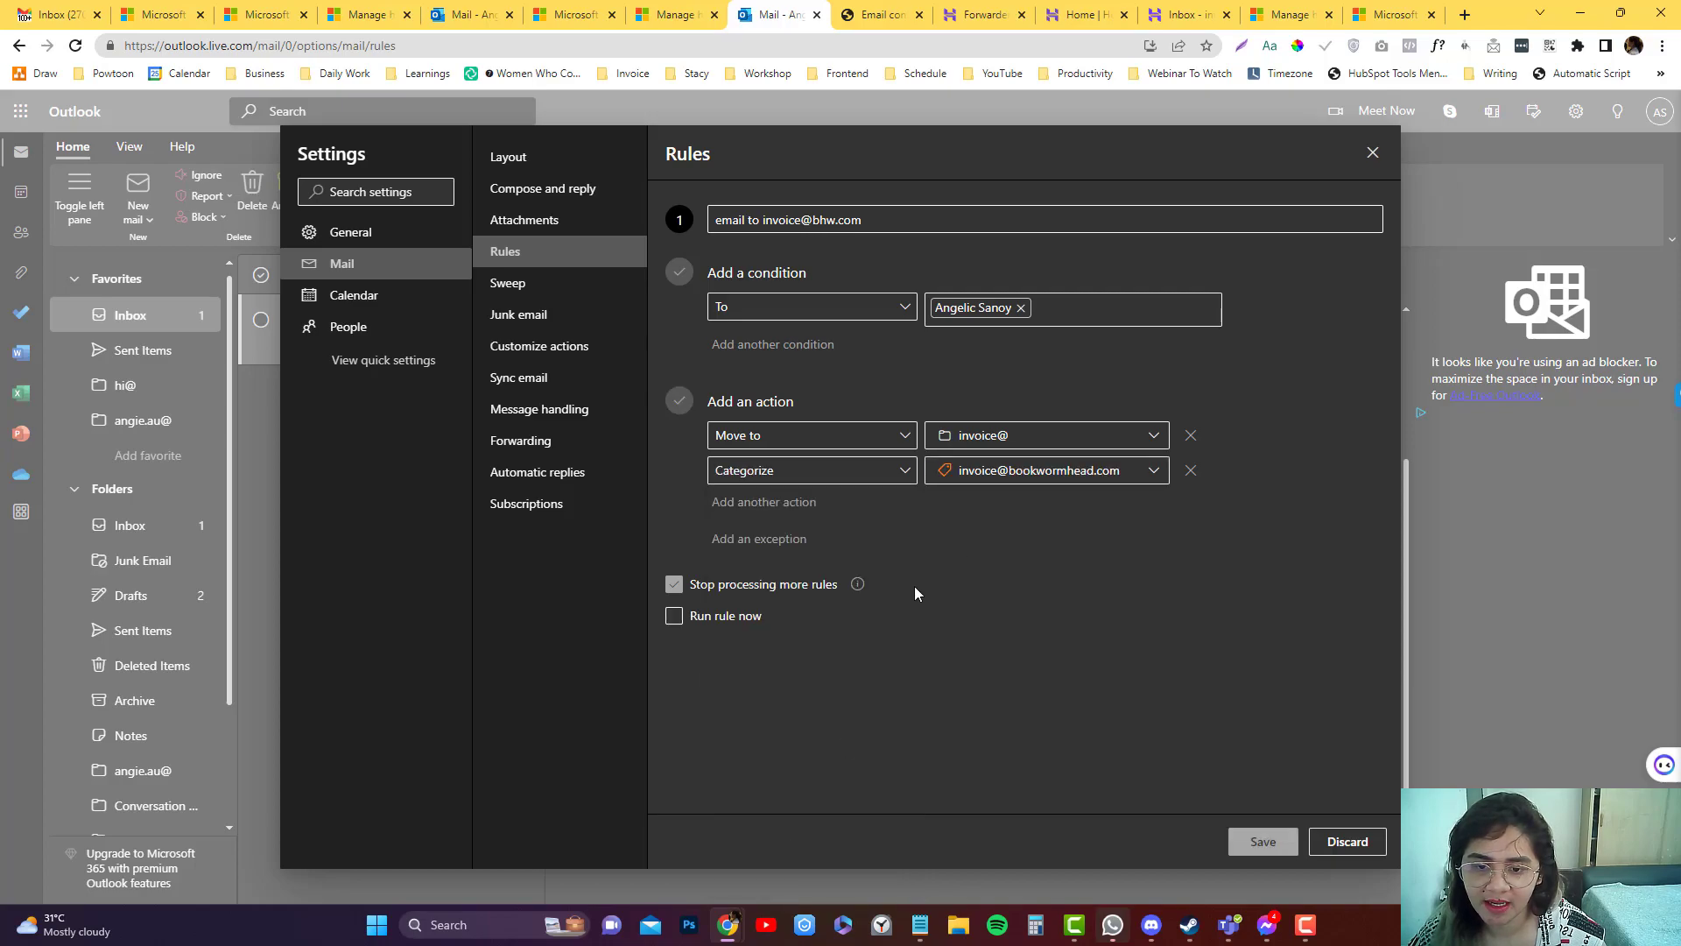
left_click(1264, 843)
left_click(1371, 153)
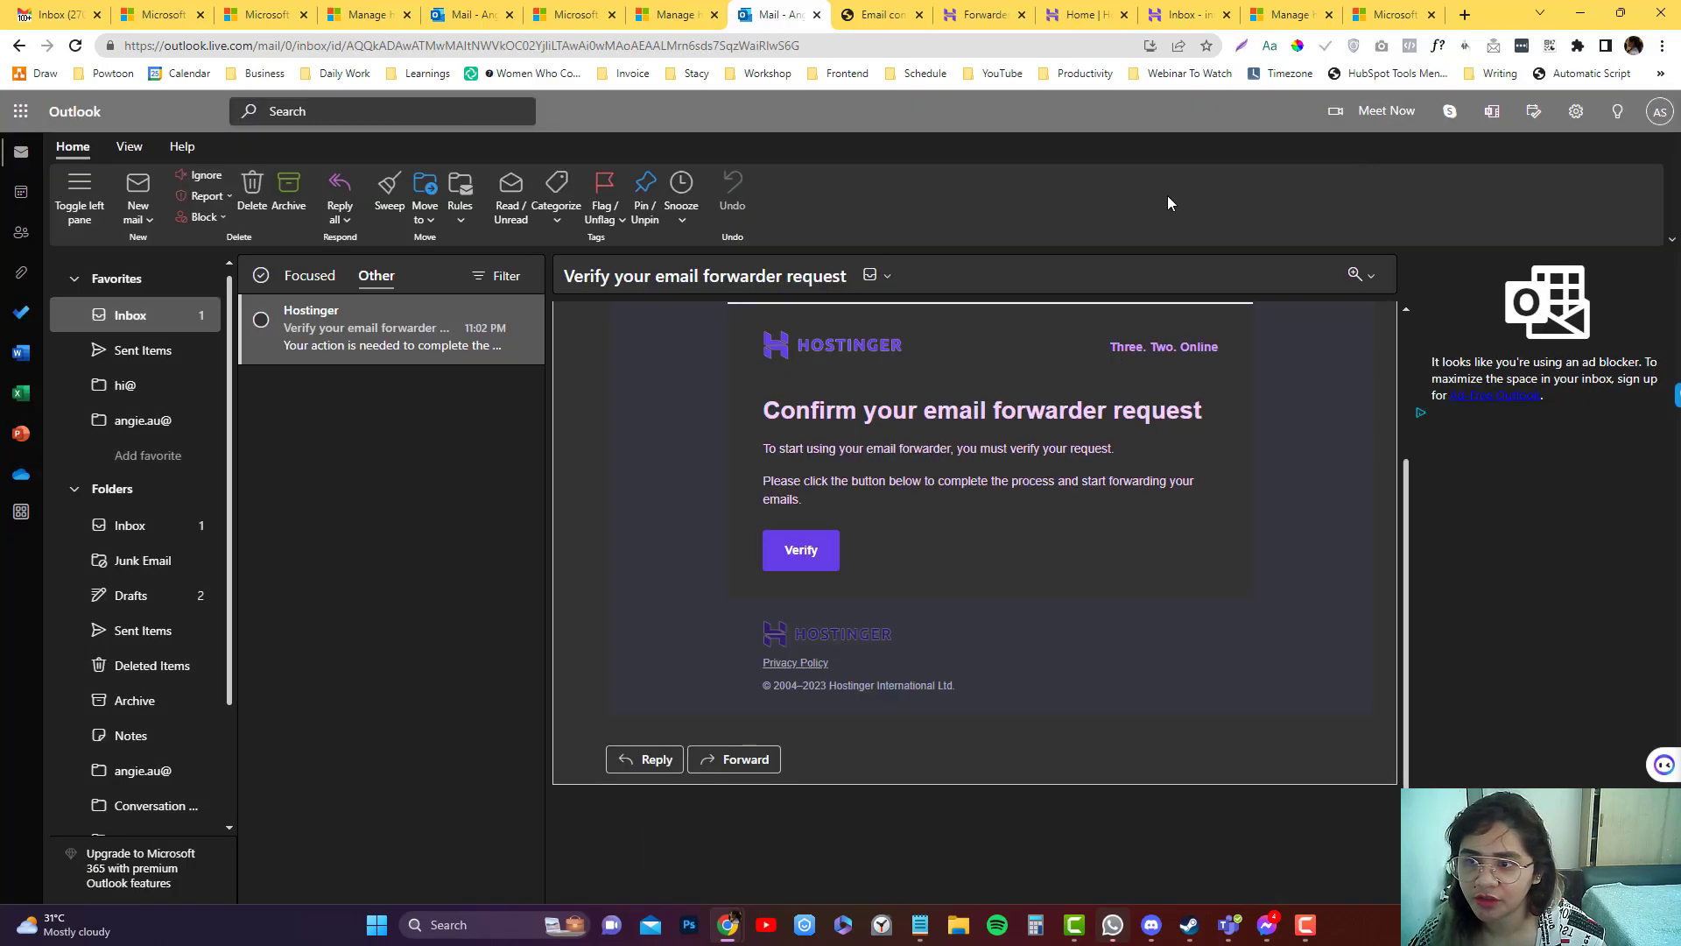
left_click(150, 322)
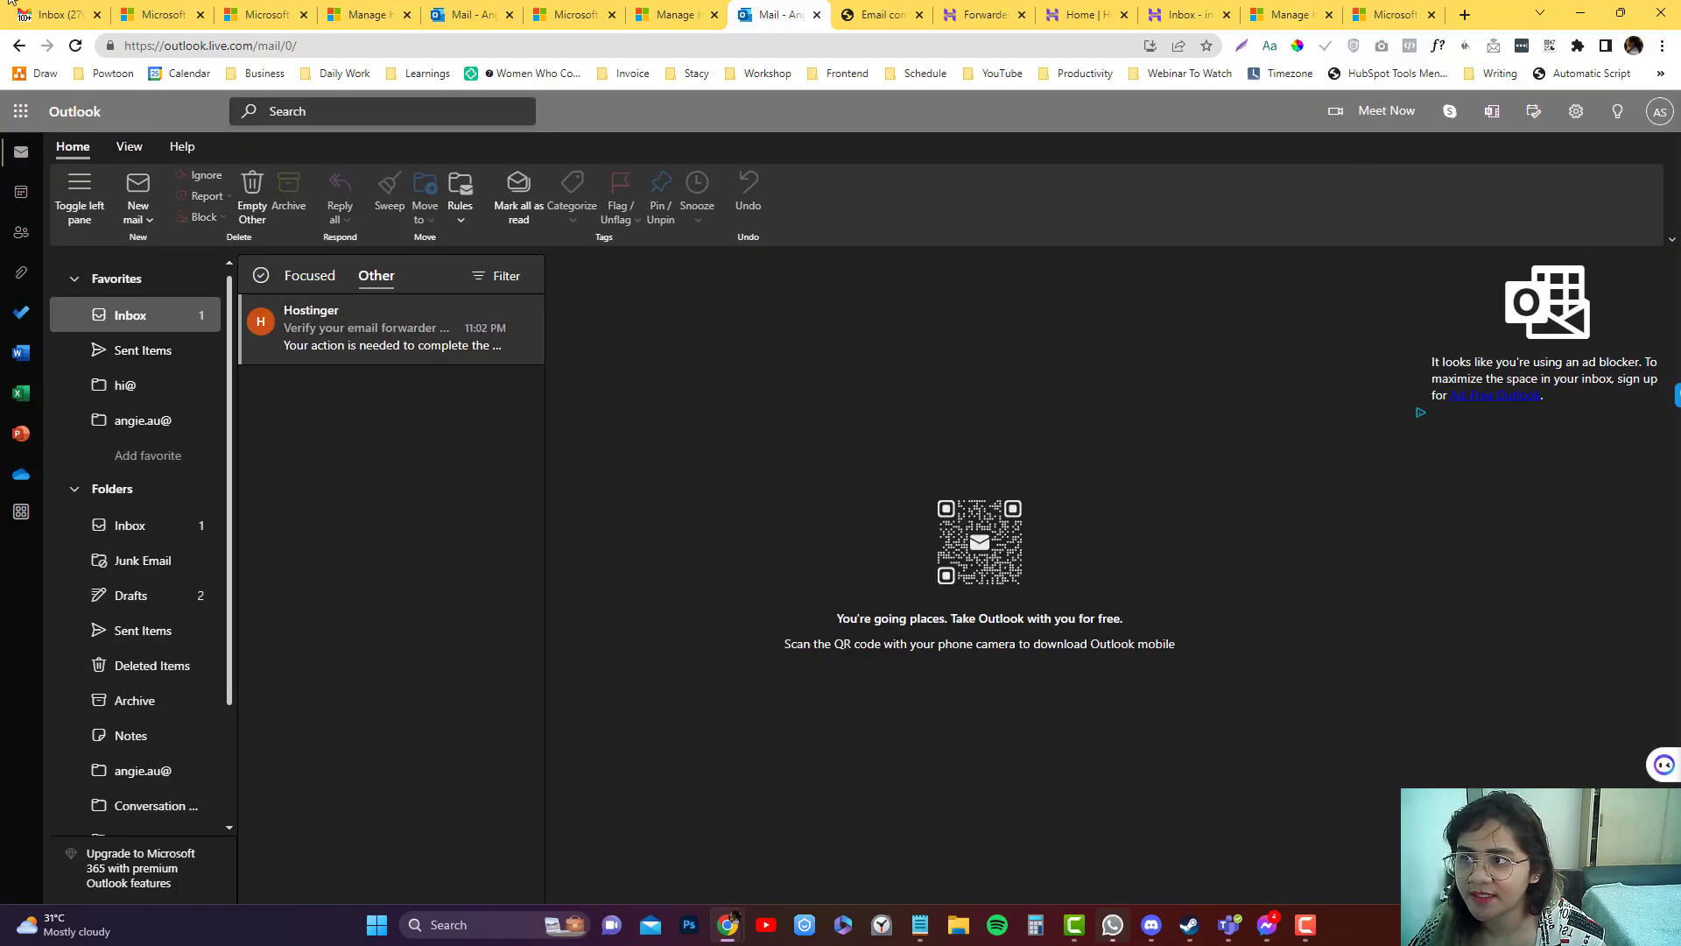
left_click(55, 15)
left_click(119, 178)
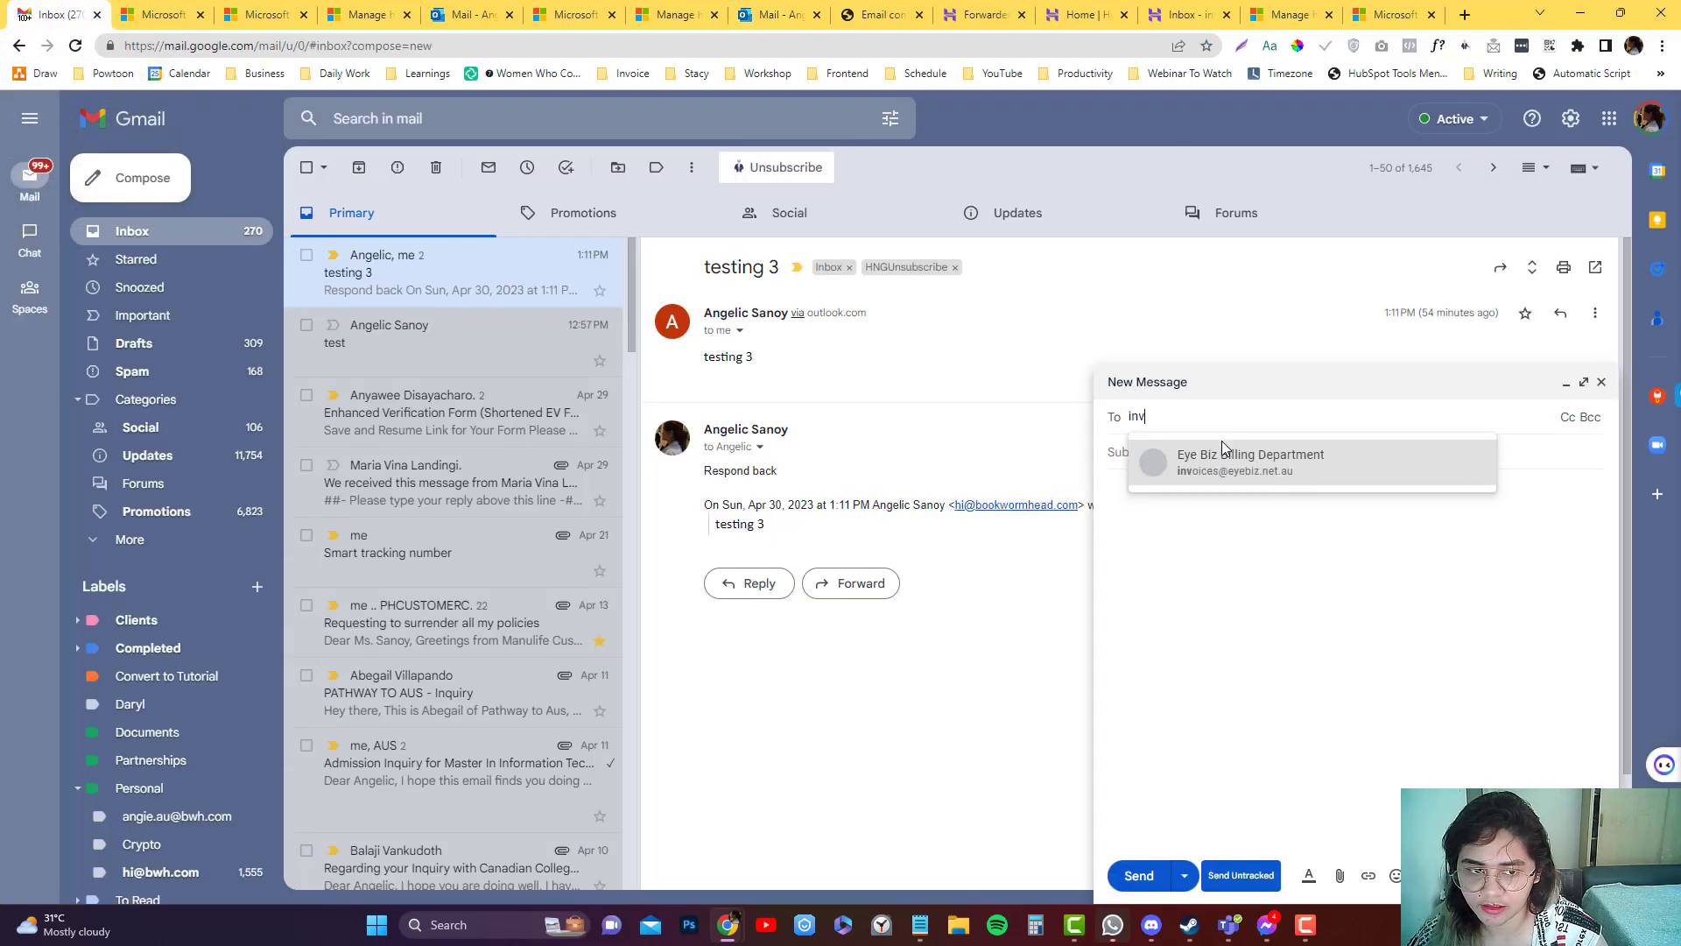
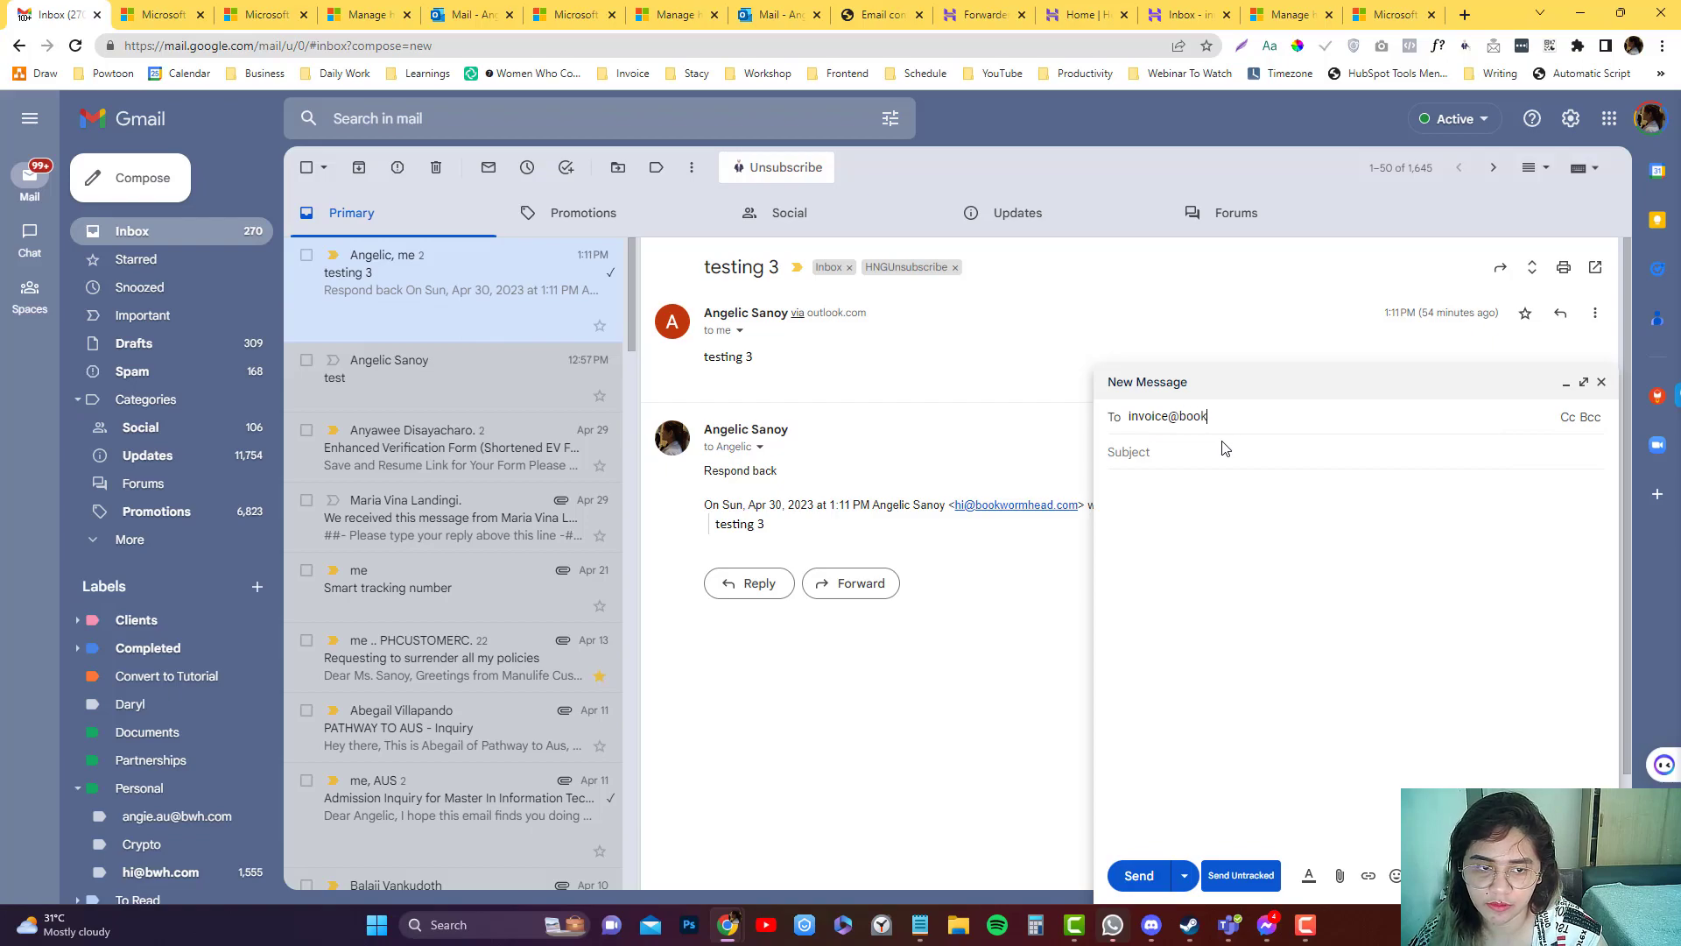
left_click(1224, 450)
type("Testing now")
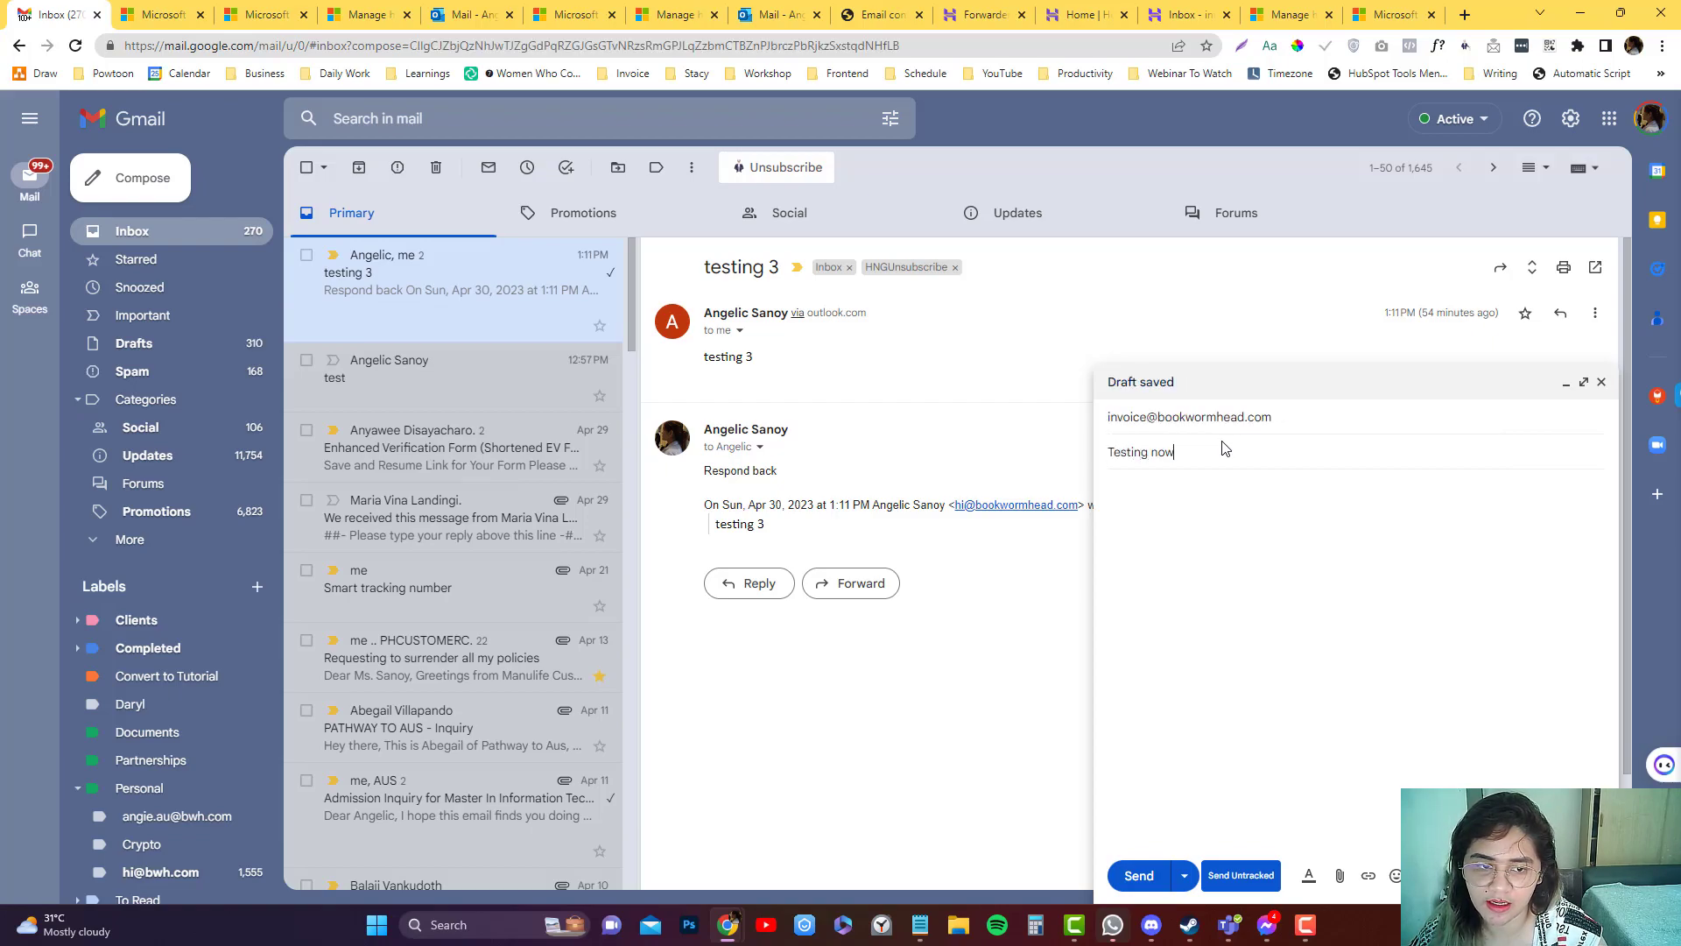
key("Tab")
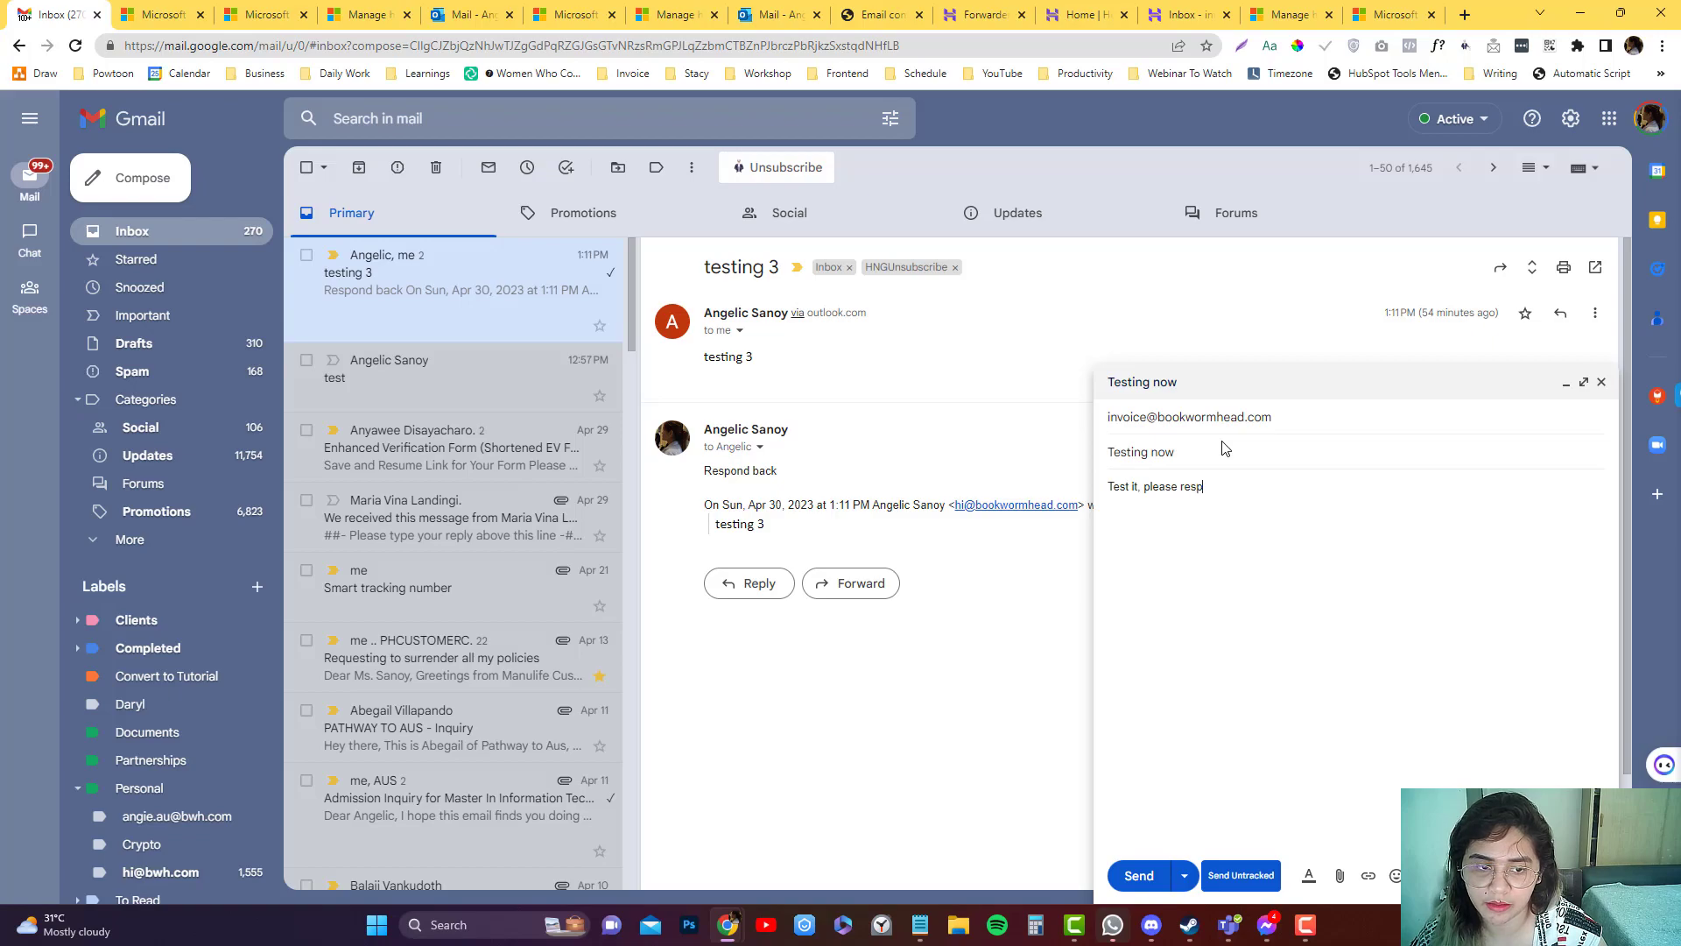
left_click(1138, 875)
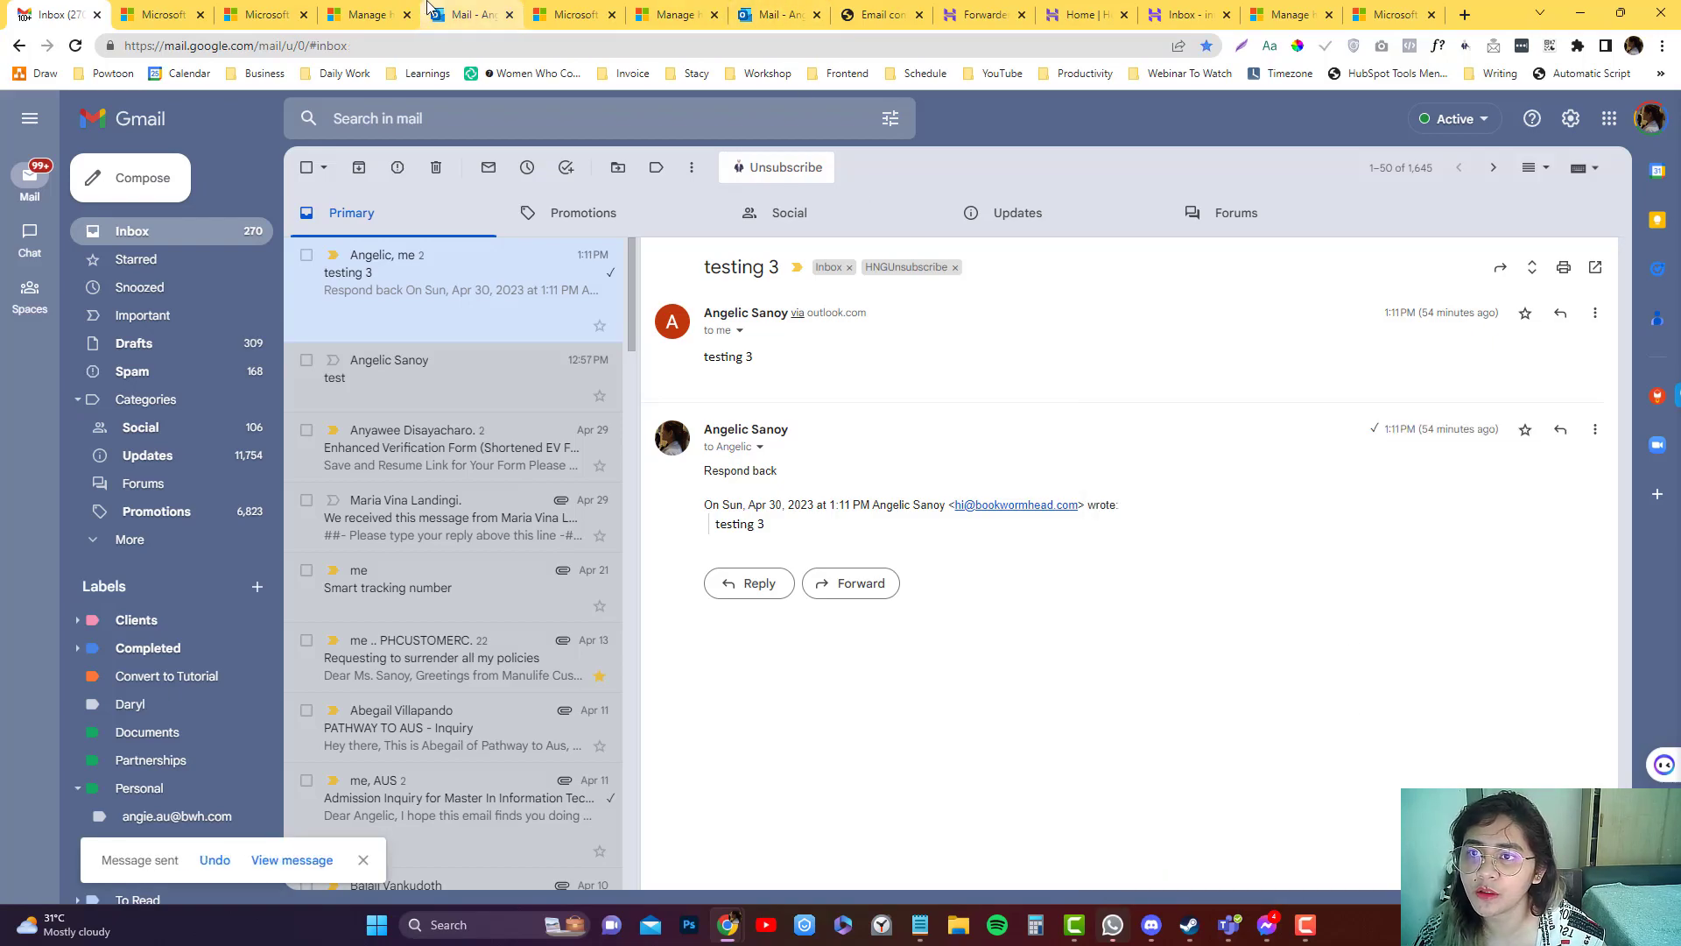
Check Outlook's Junk Email and Inbox for the test, then reload Outlook to fetch new mail.
left_click(464, 14)
left_click(123, 420)
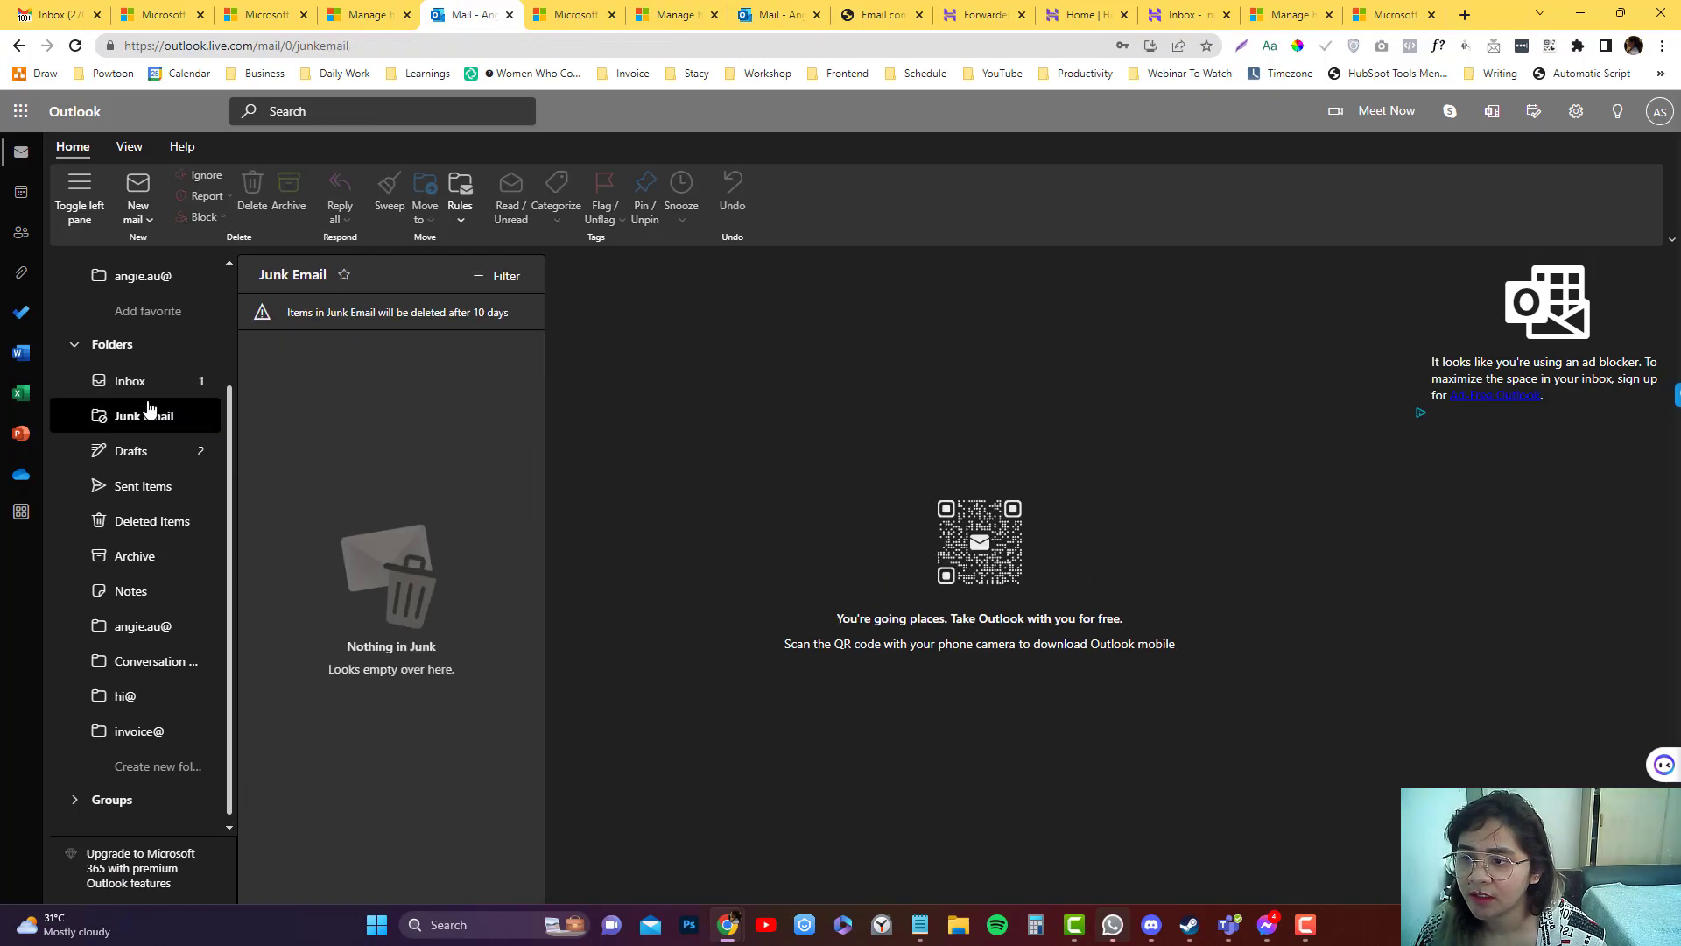
scroll(142, 417, "up", 2)
left_click(167, 317)
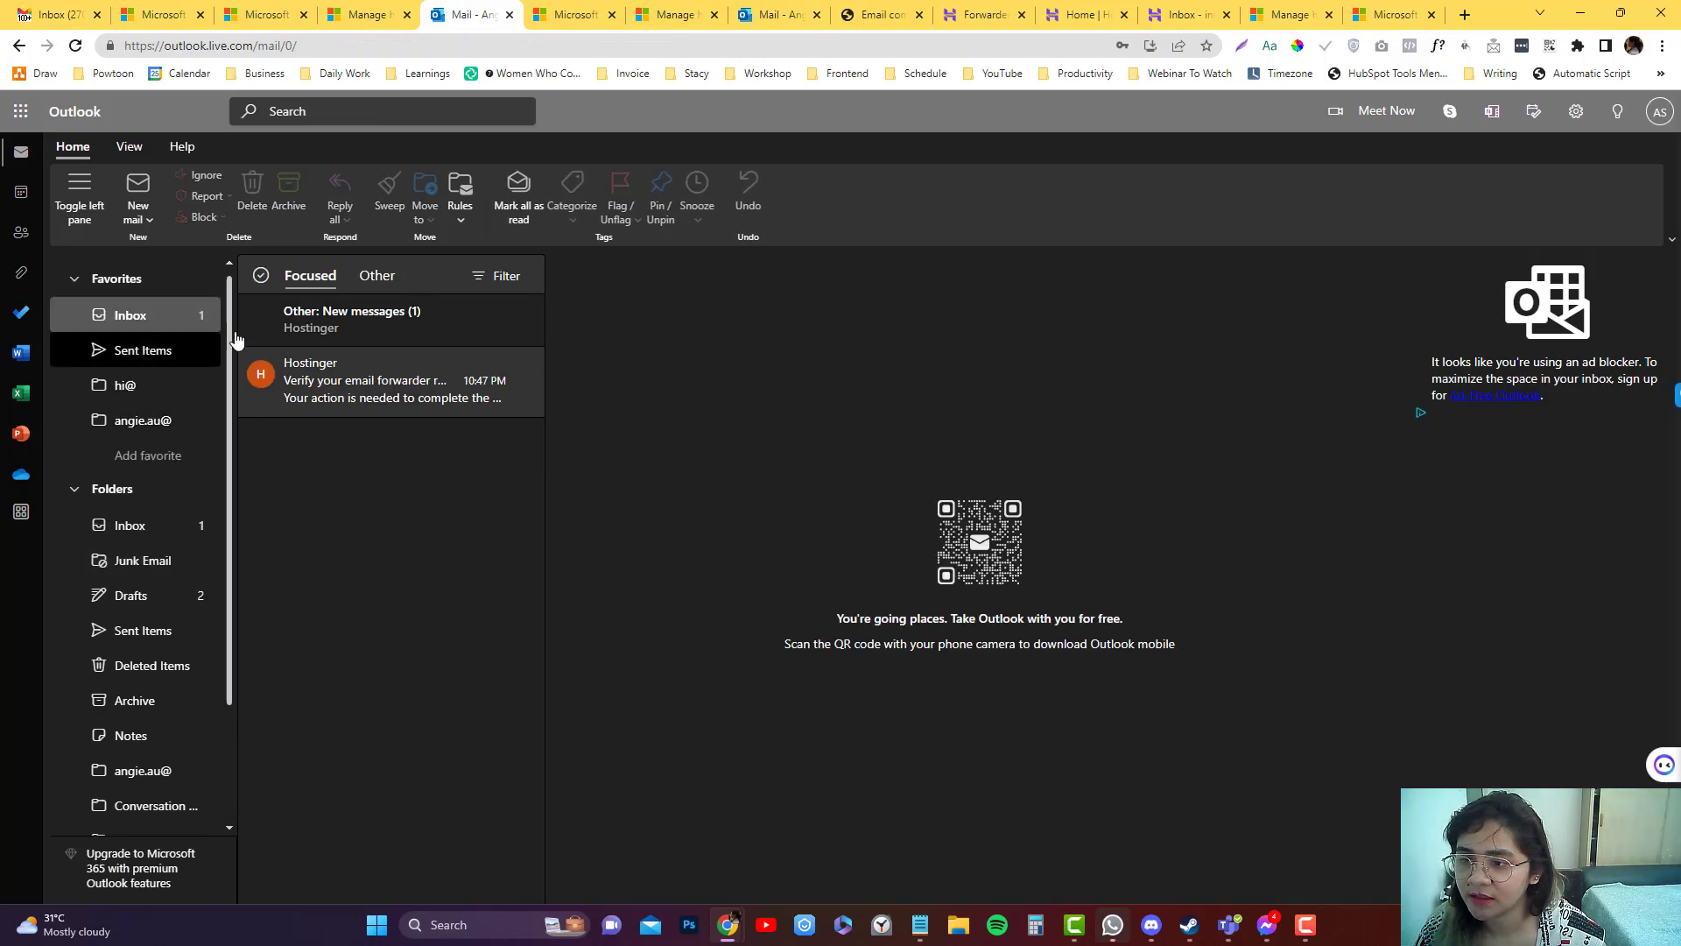
left_click(448, 45)
key("Return")
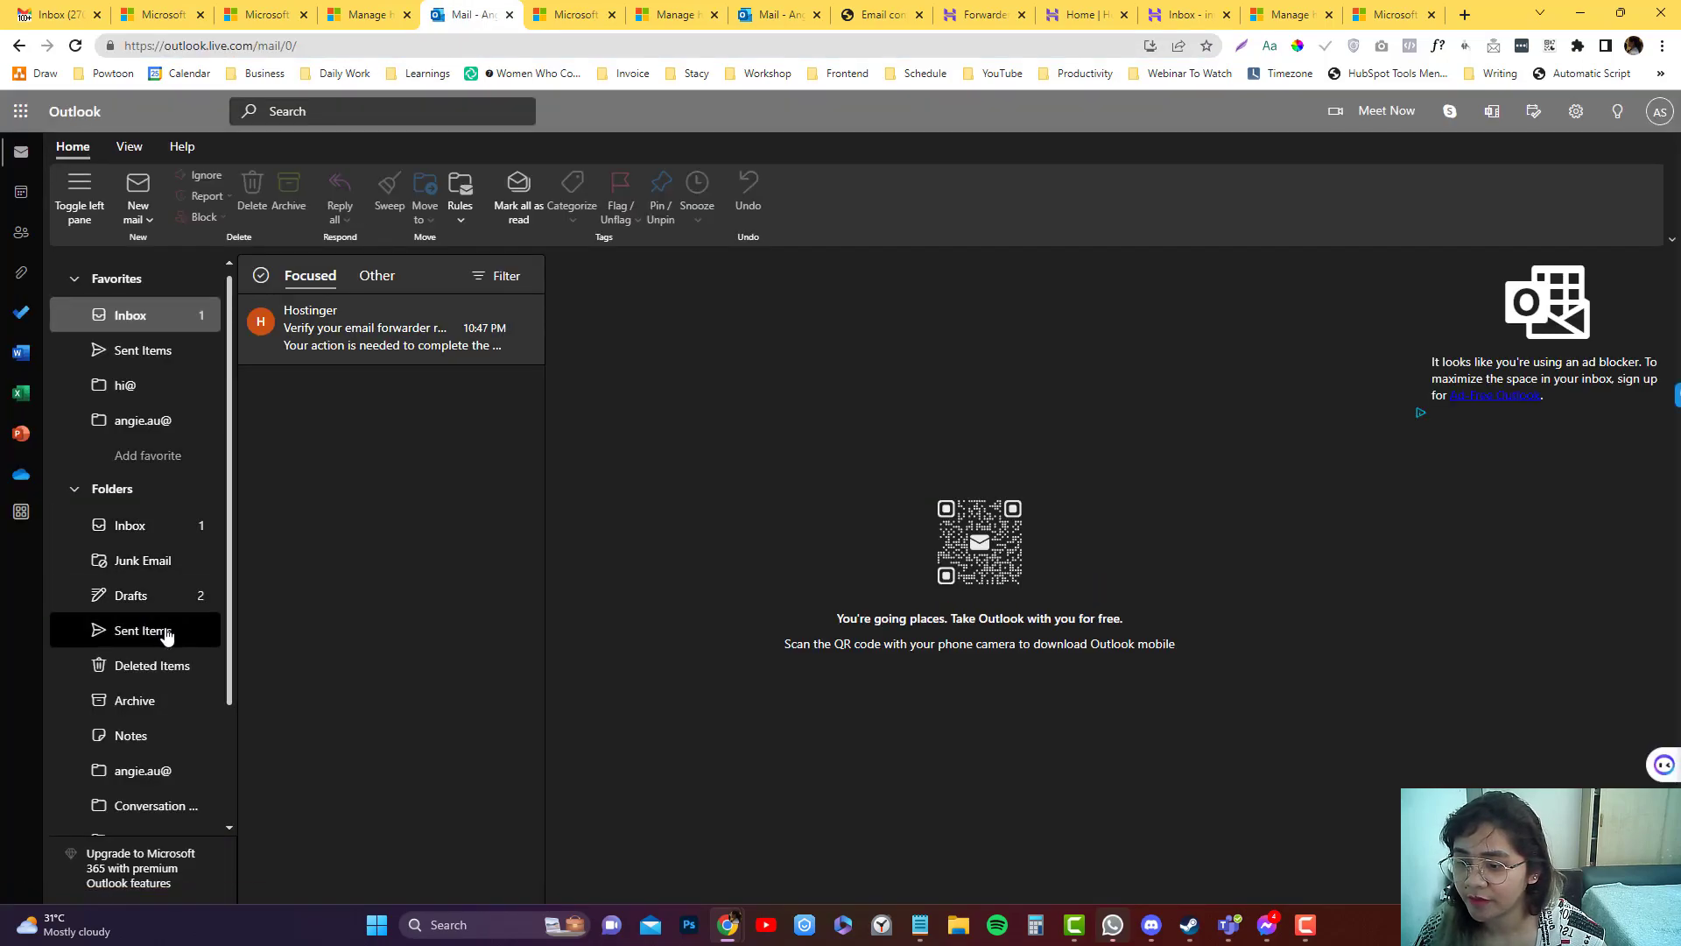
Open the invoice@ folder and the 'Testing now' message tagged with the invoice category.
scroll(161, 631, "down", 3)
left_click(157, 731)
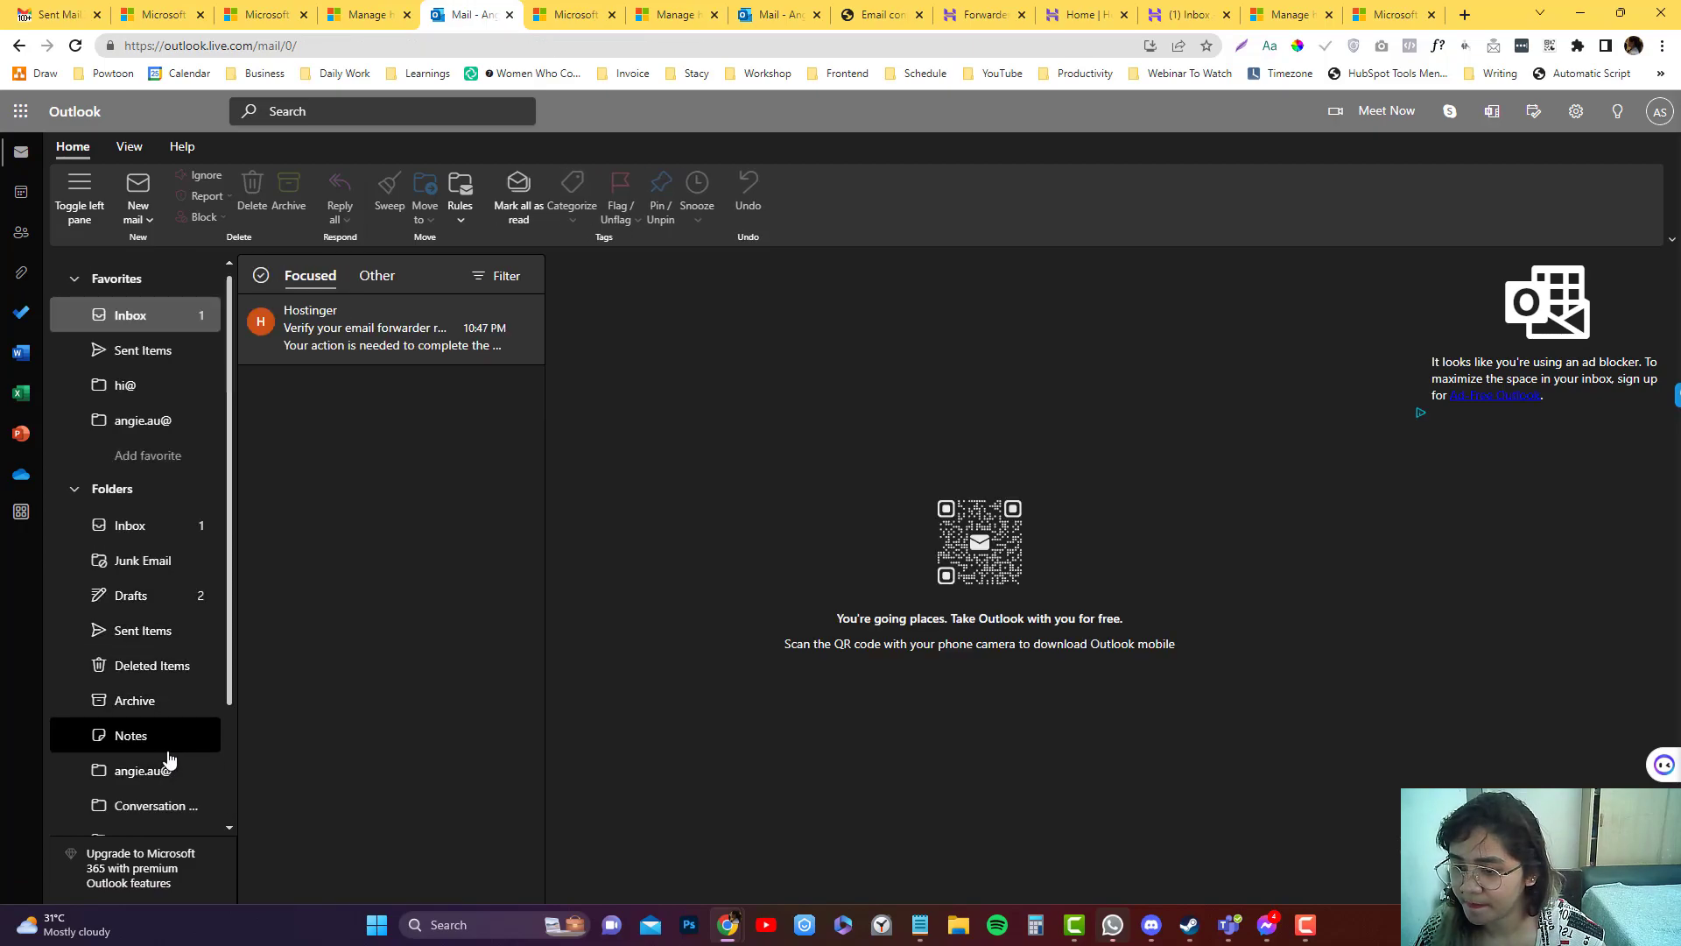
scroll(168, 755, "down", 3)
left_click(164, 744)
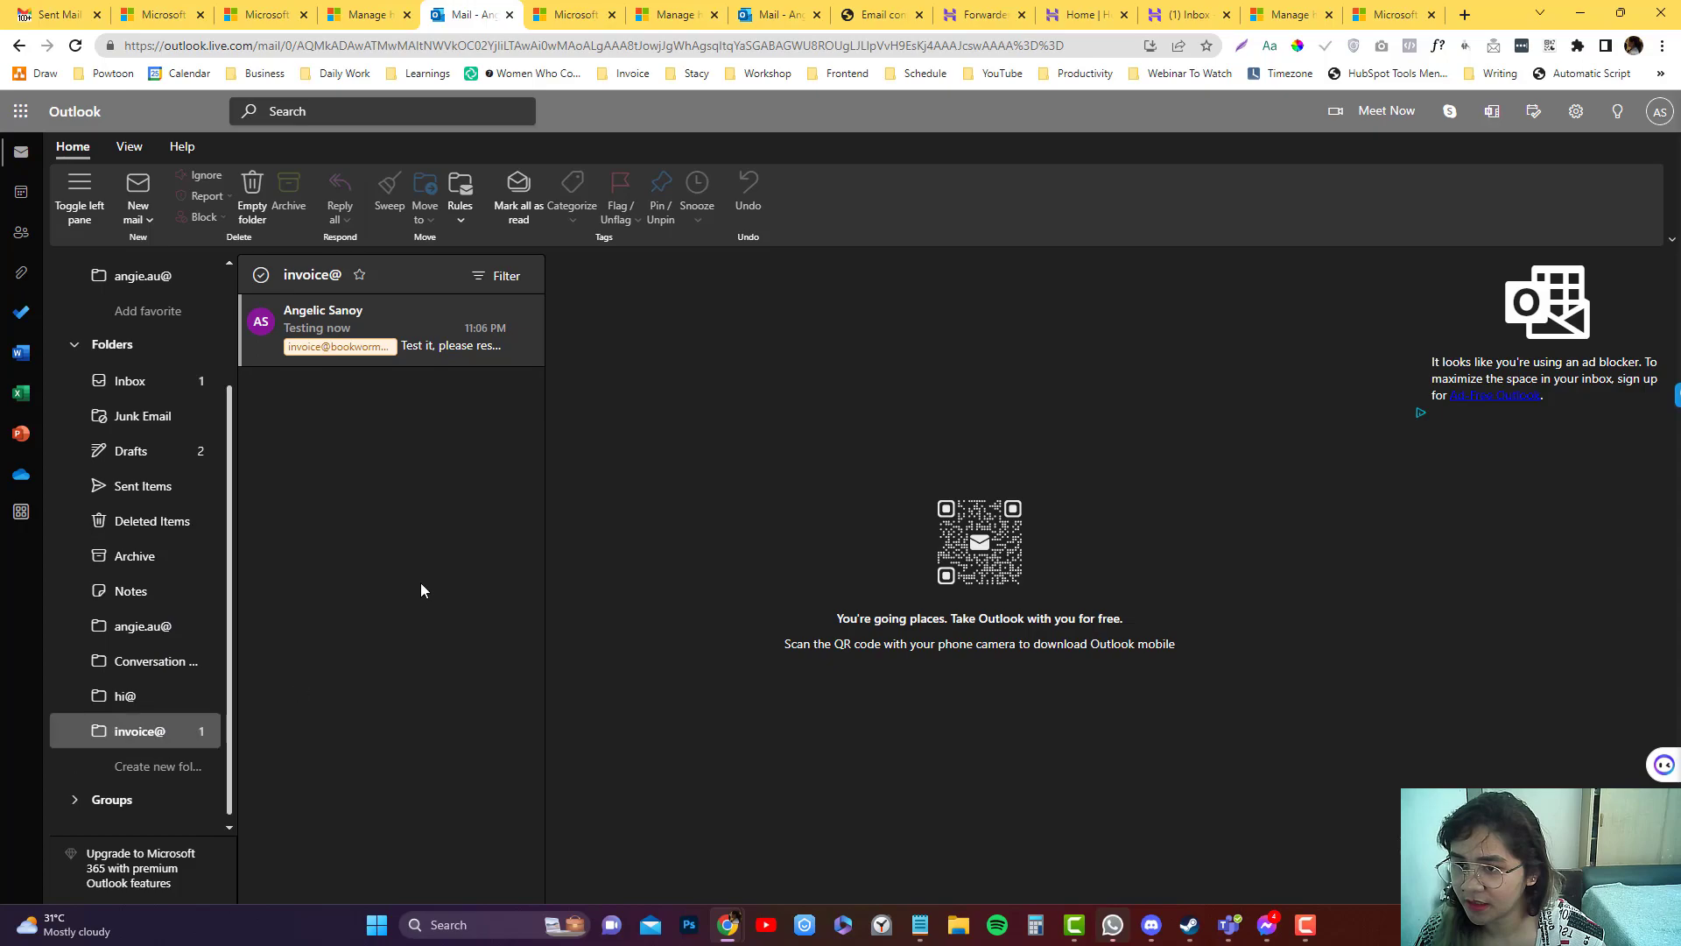
left_click(406, 320)
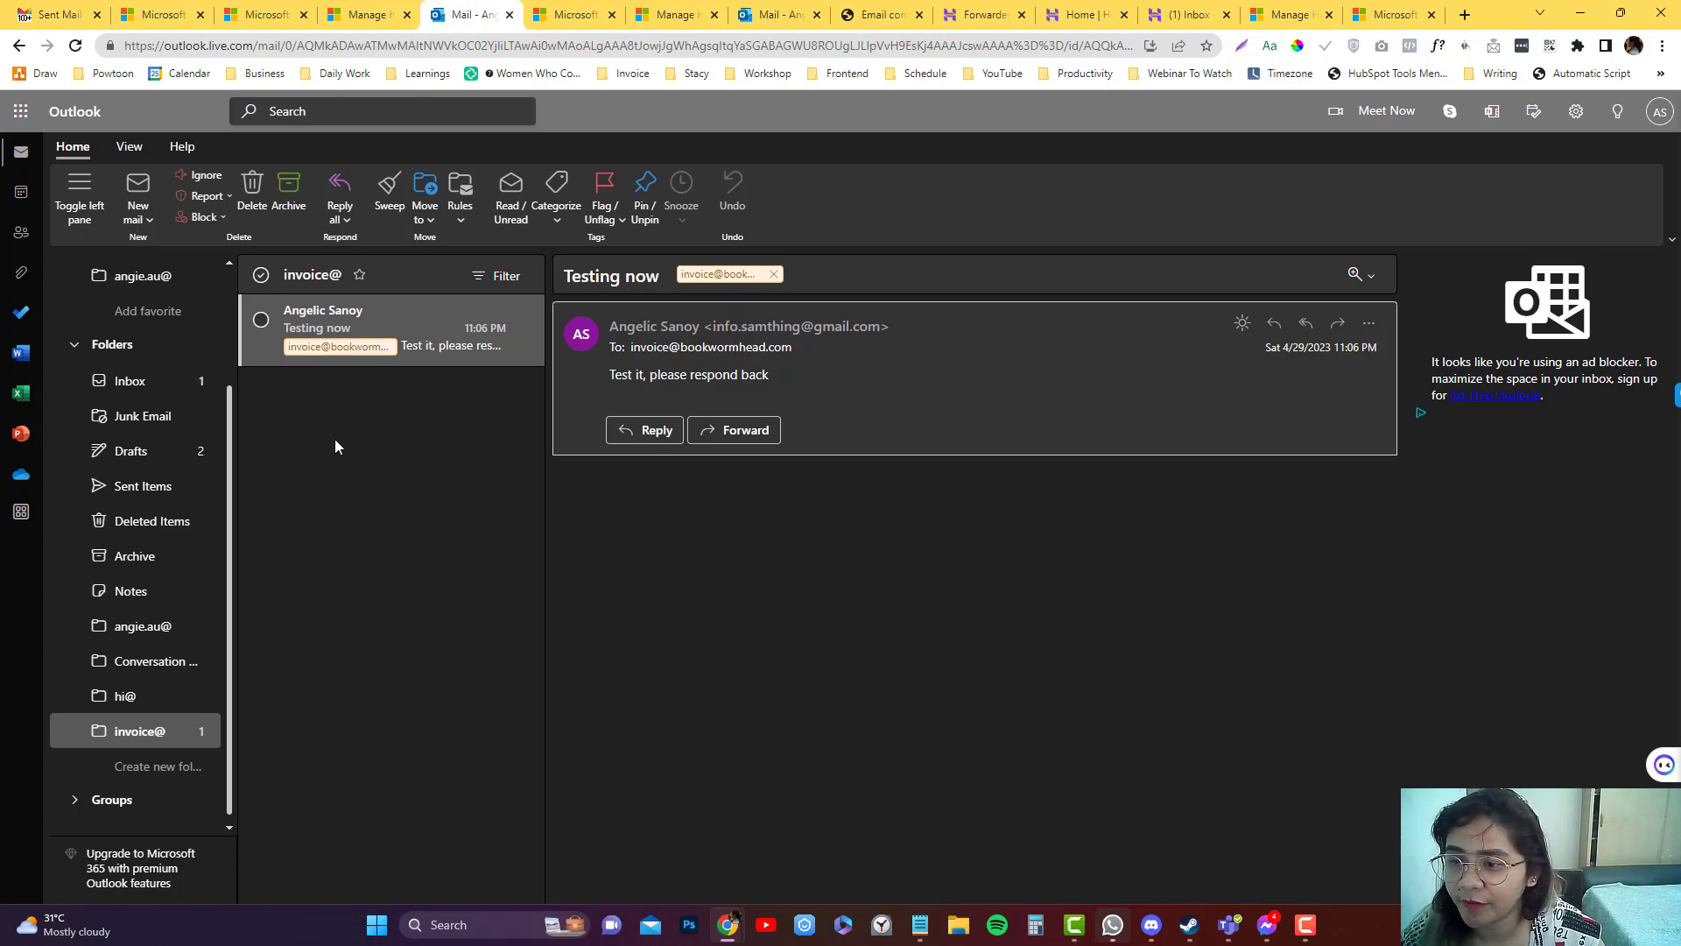
scroll(164, 683, "up", 2)
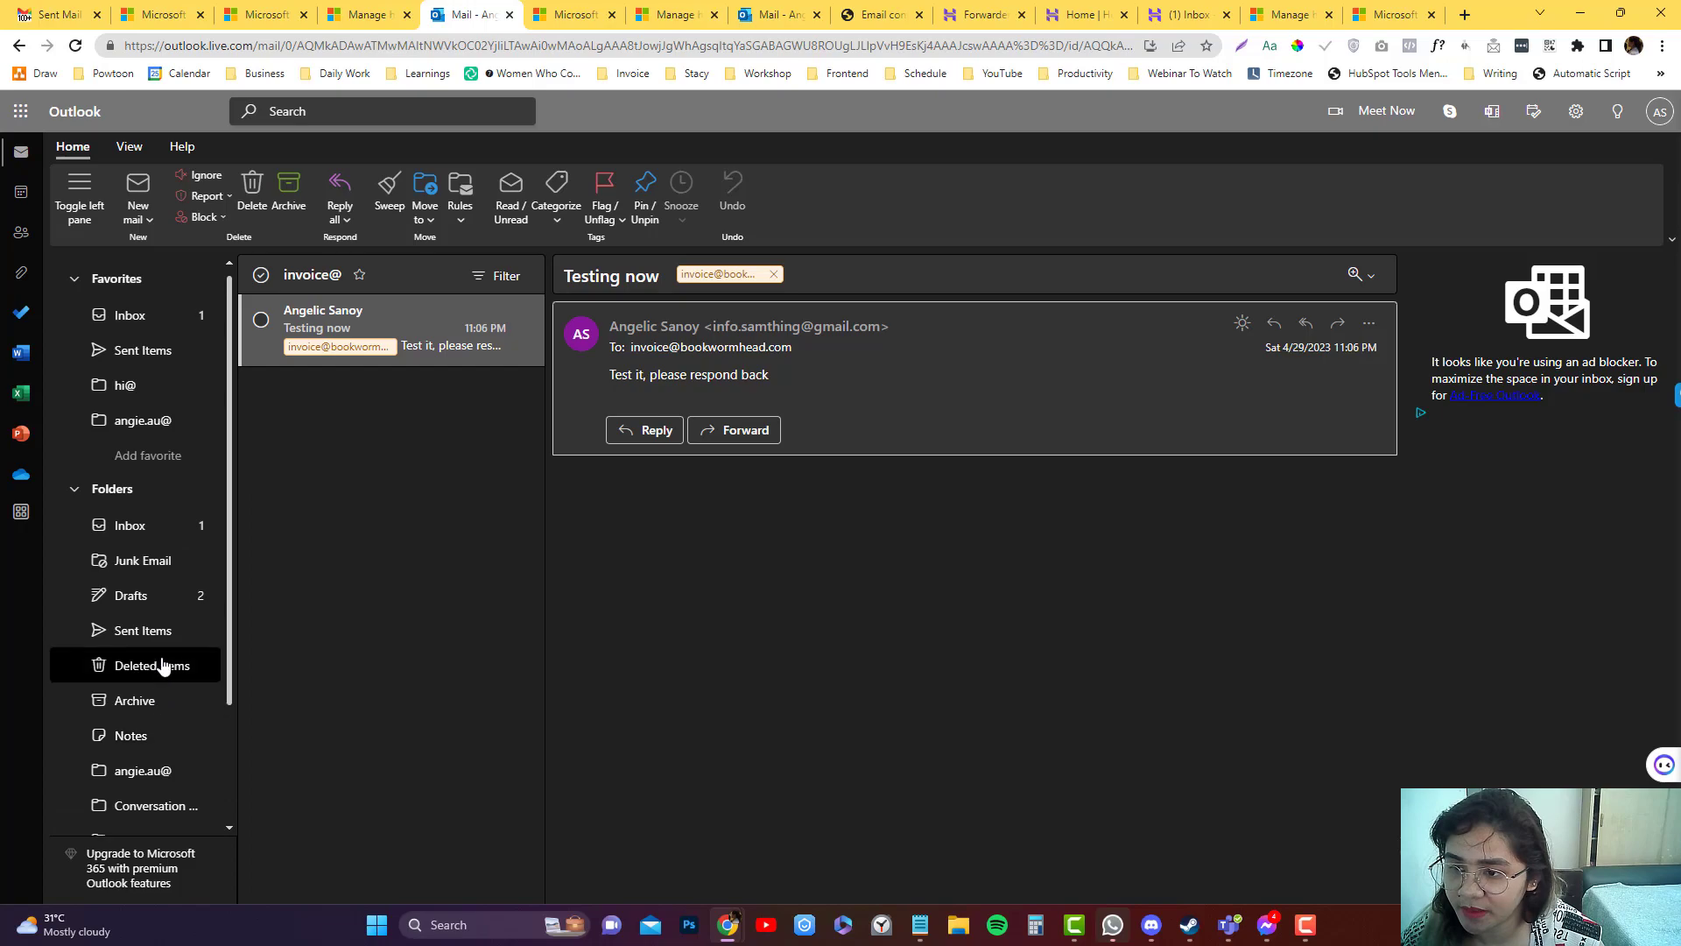
scroll(155, 619, "down", 2)
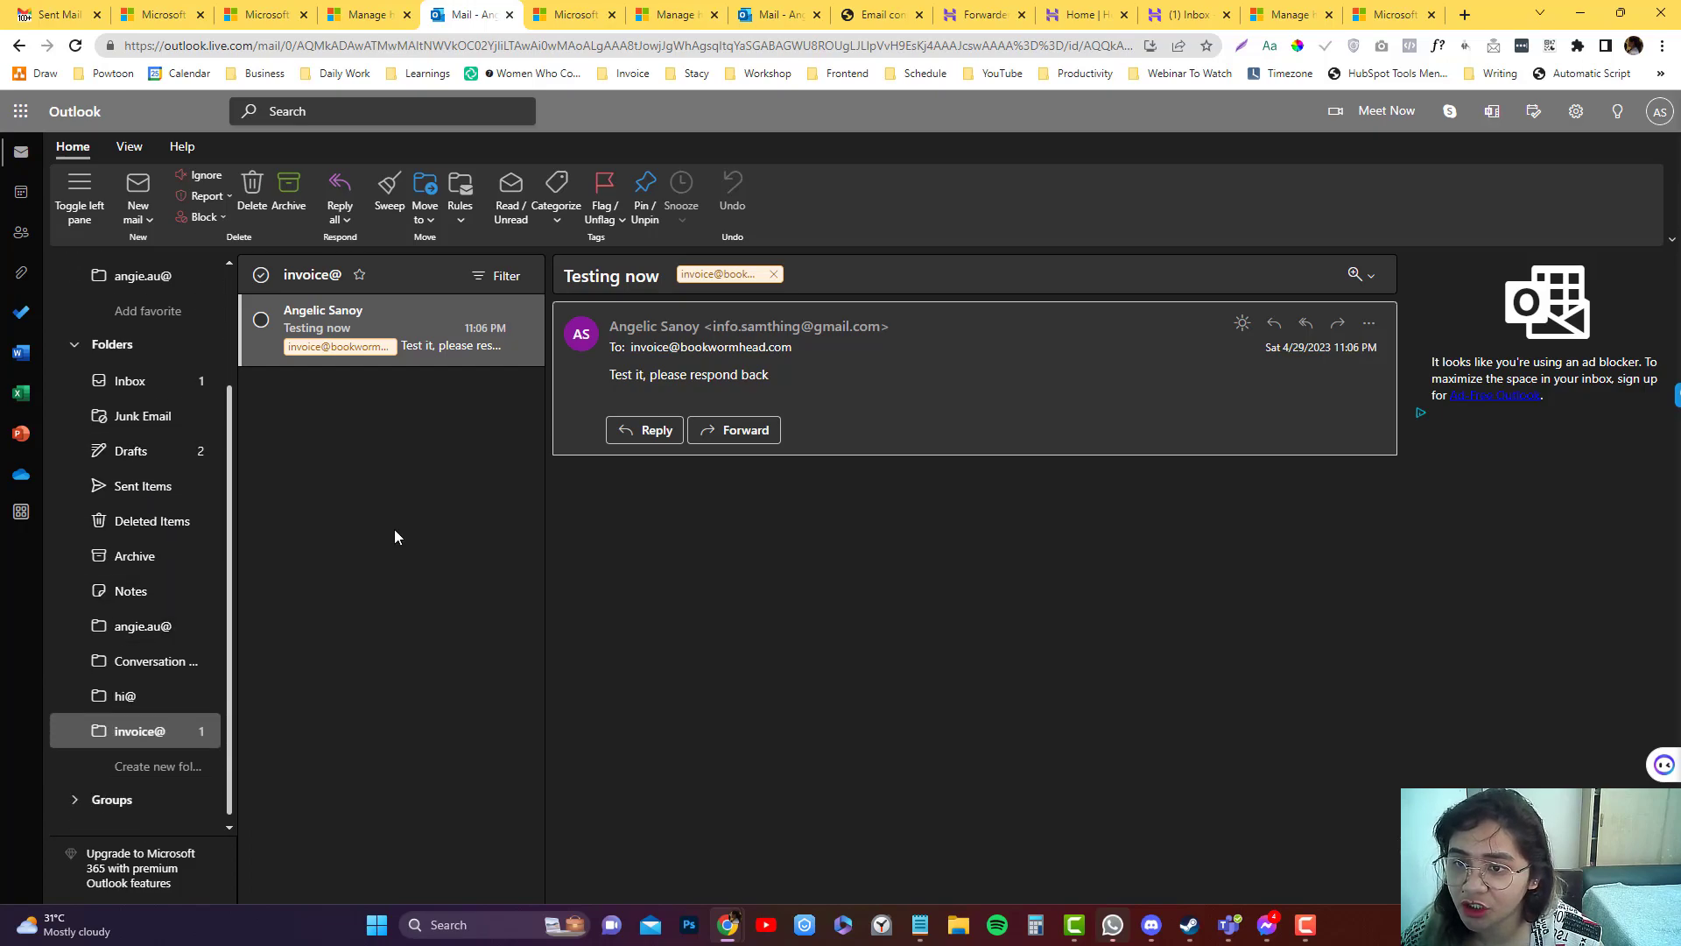
Edit the invoice rule to delete its Move to invoice@ folder action, then save.
left_click(463, 219)
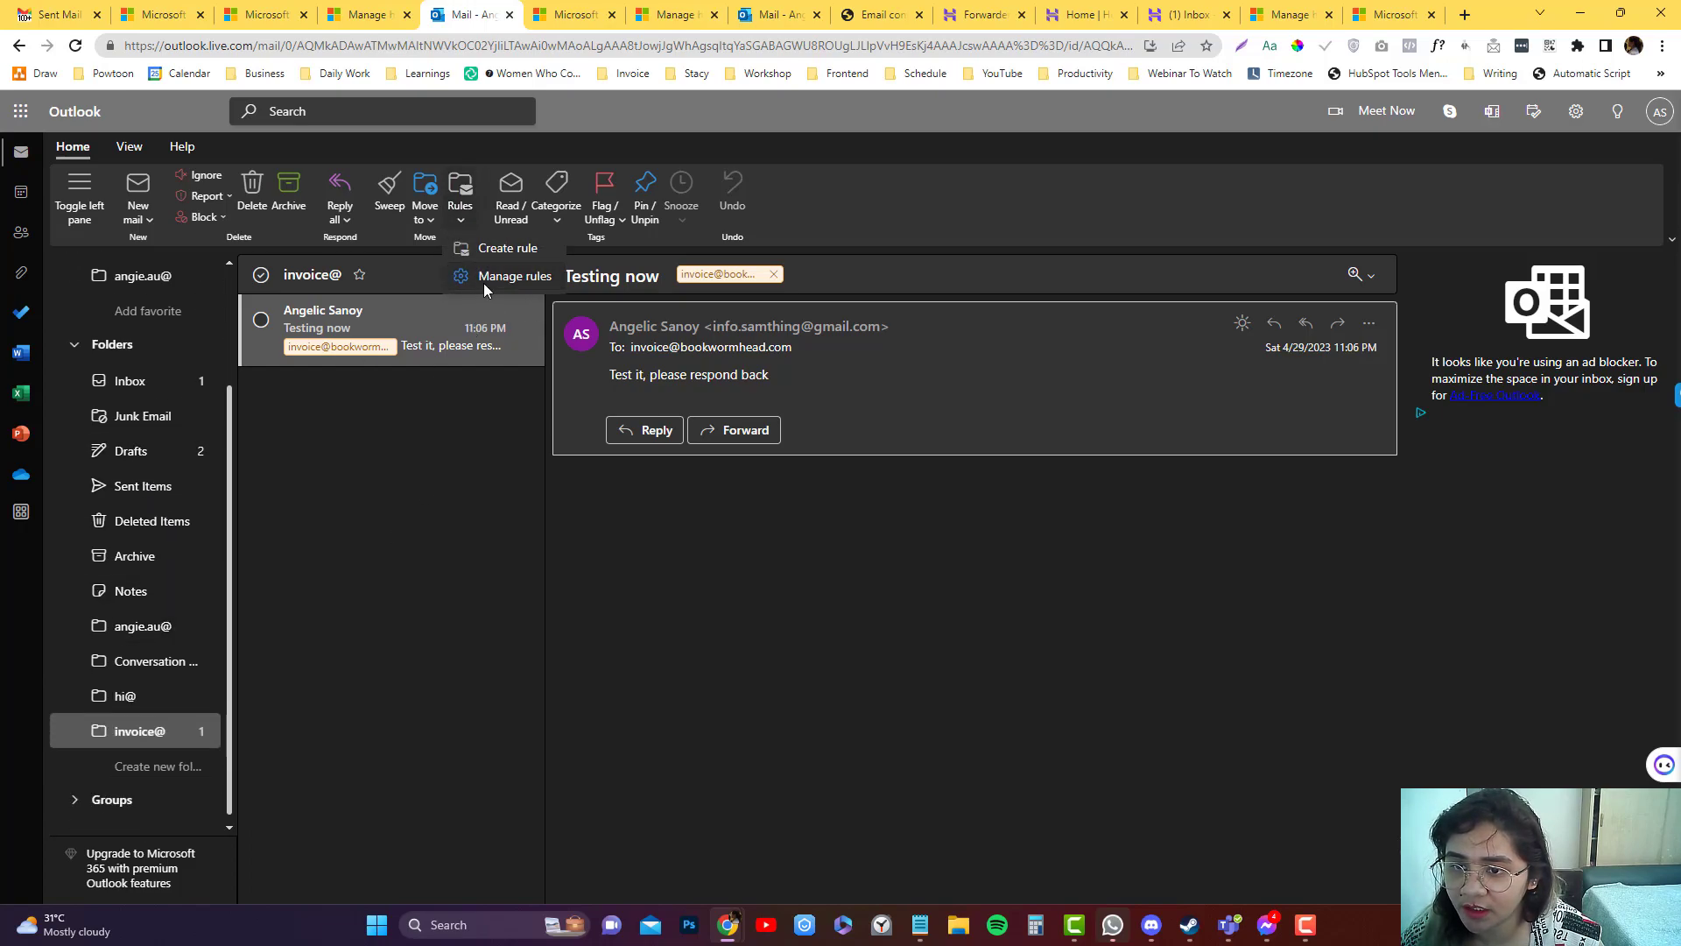
left_click(483, 282)
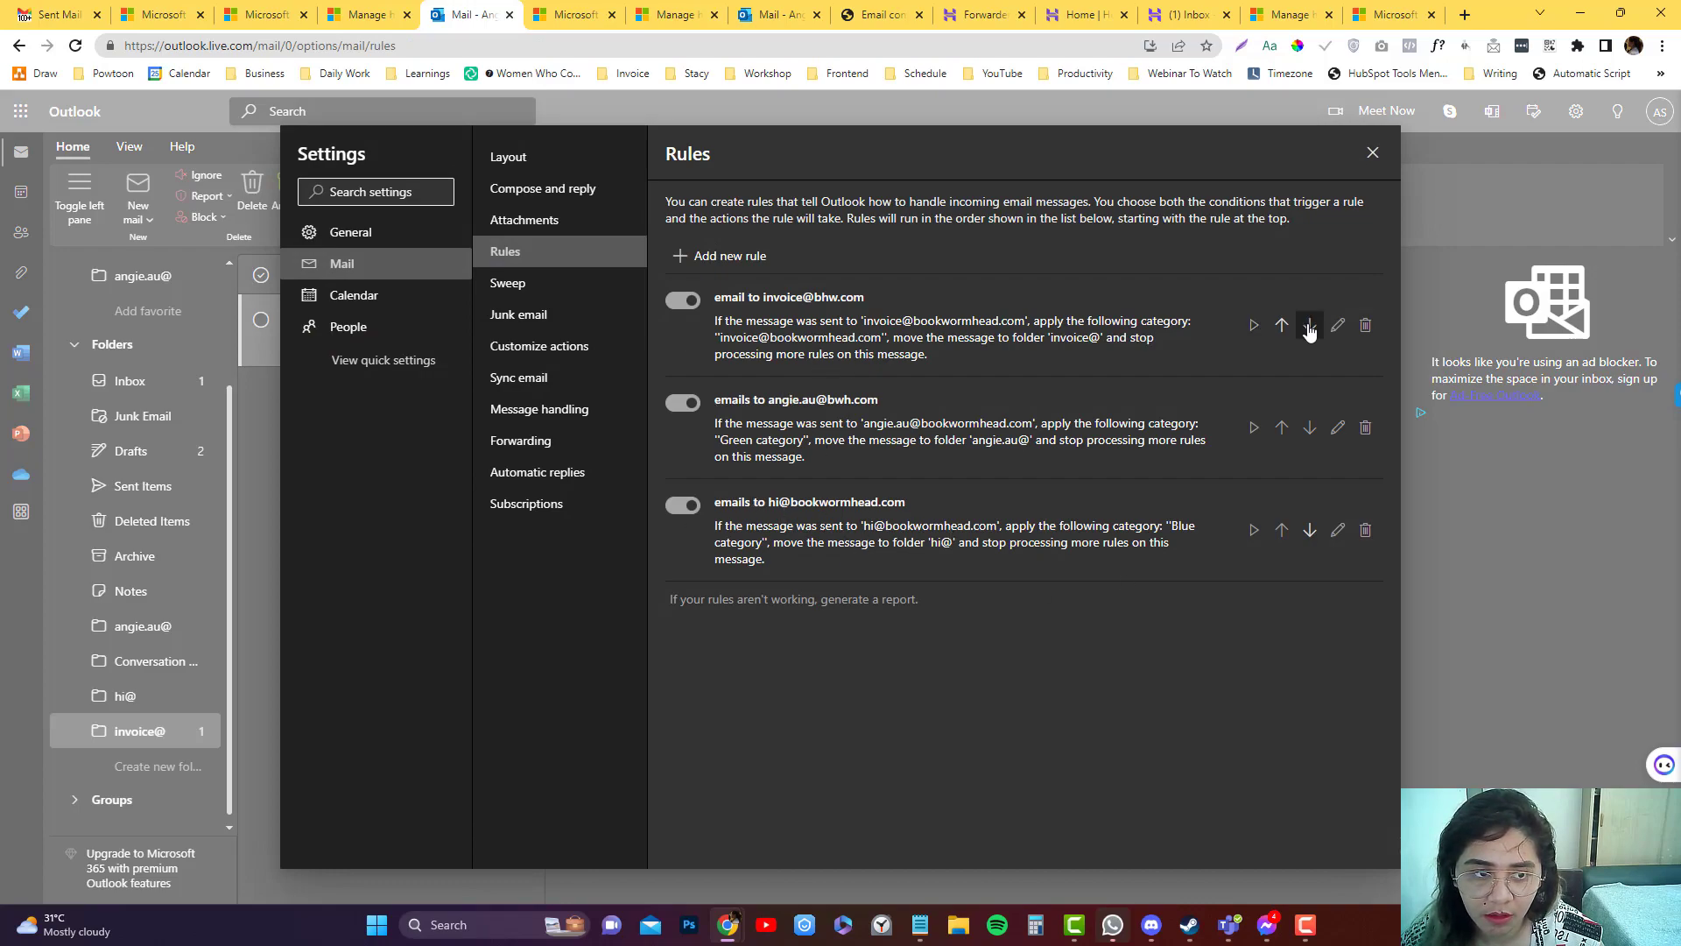
left_click(1337, 325)
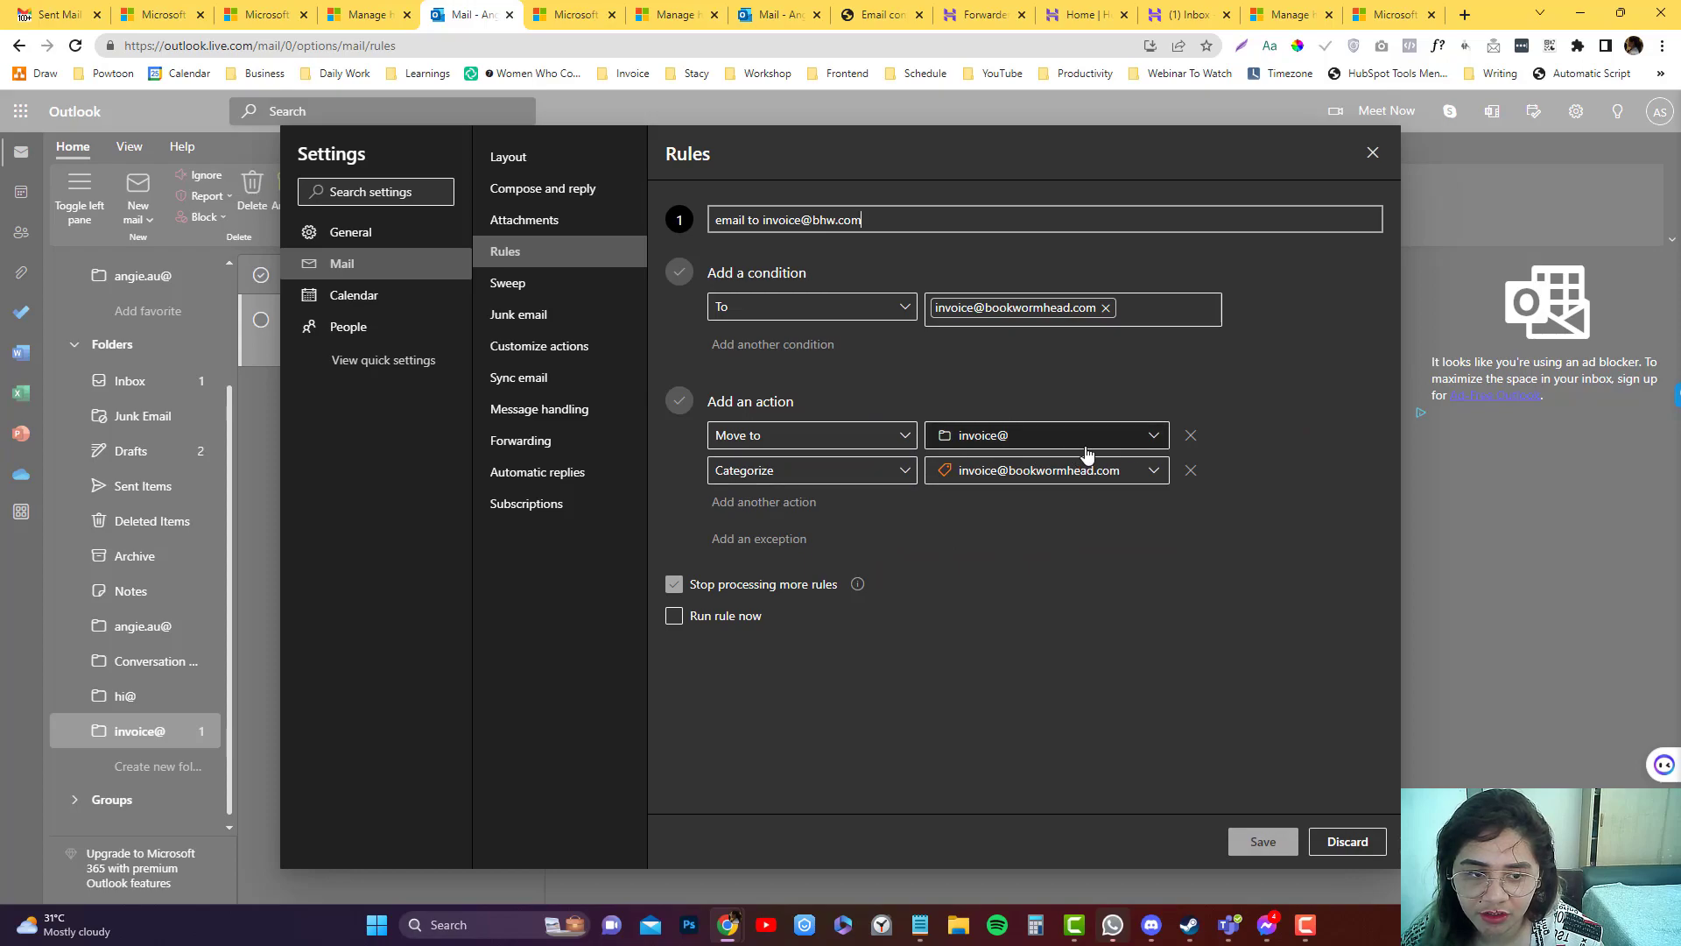
left_click(1191, 436)
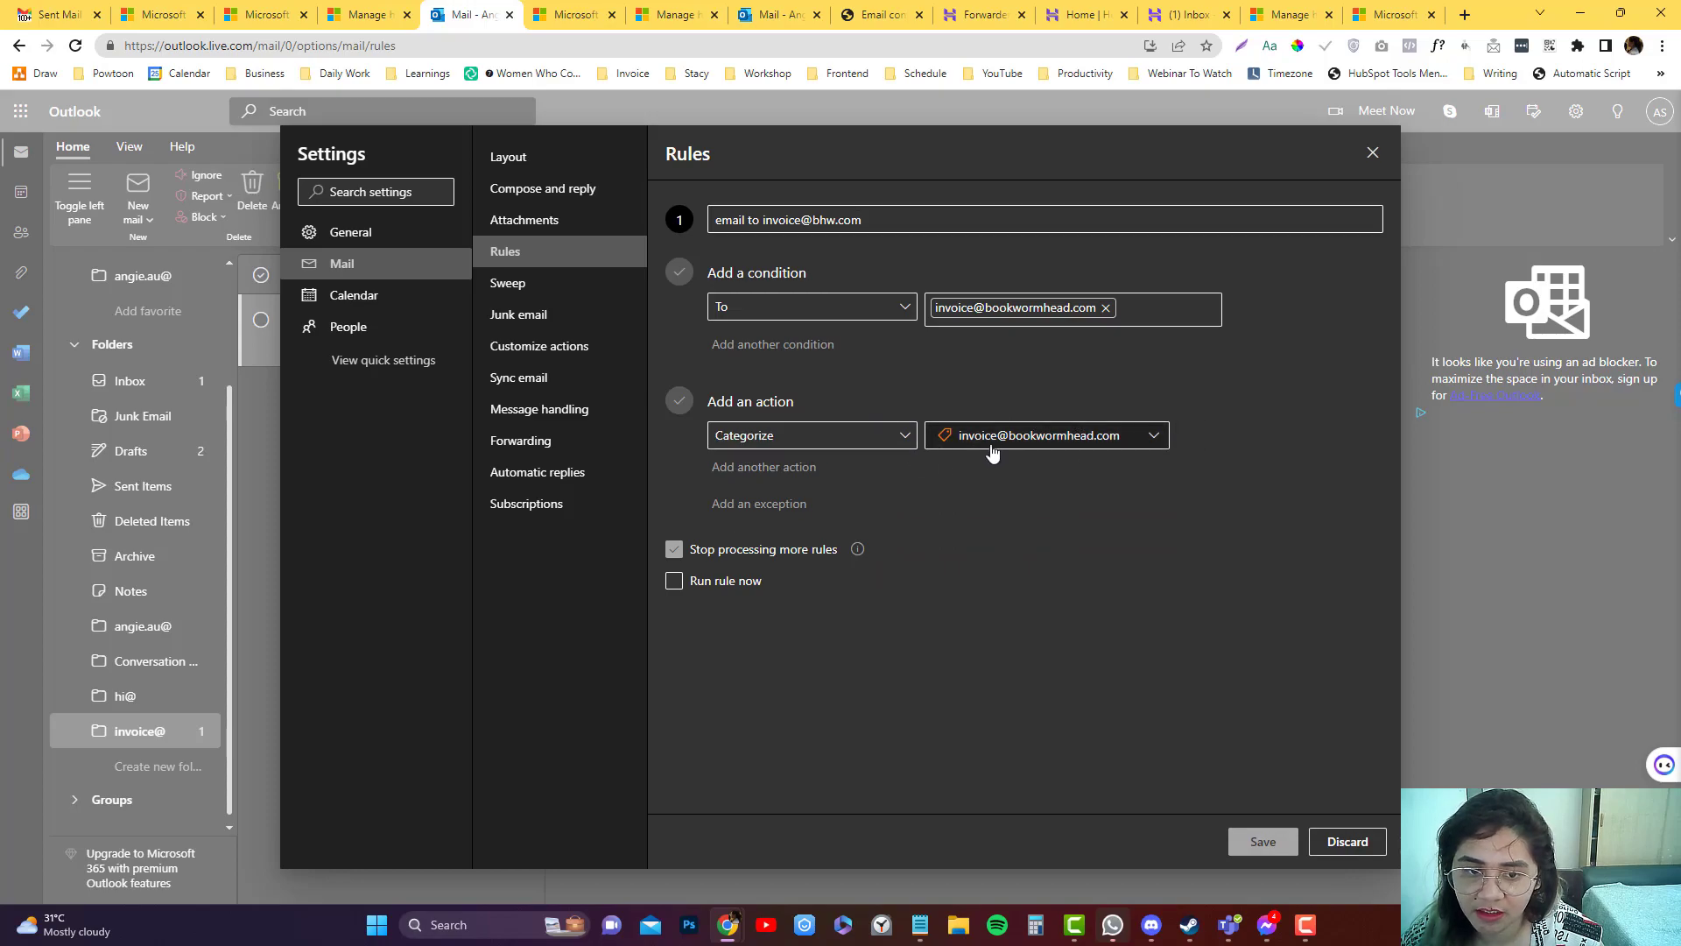
left_click(1245, 840)
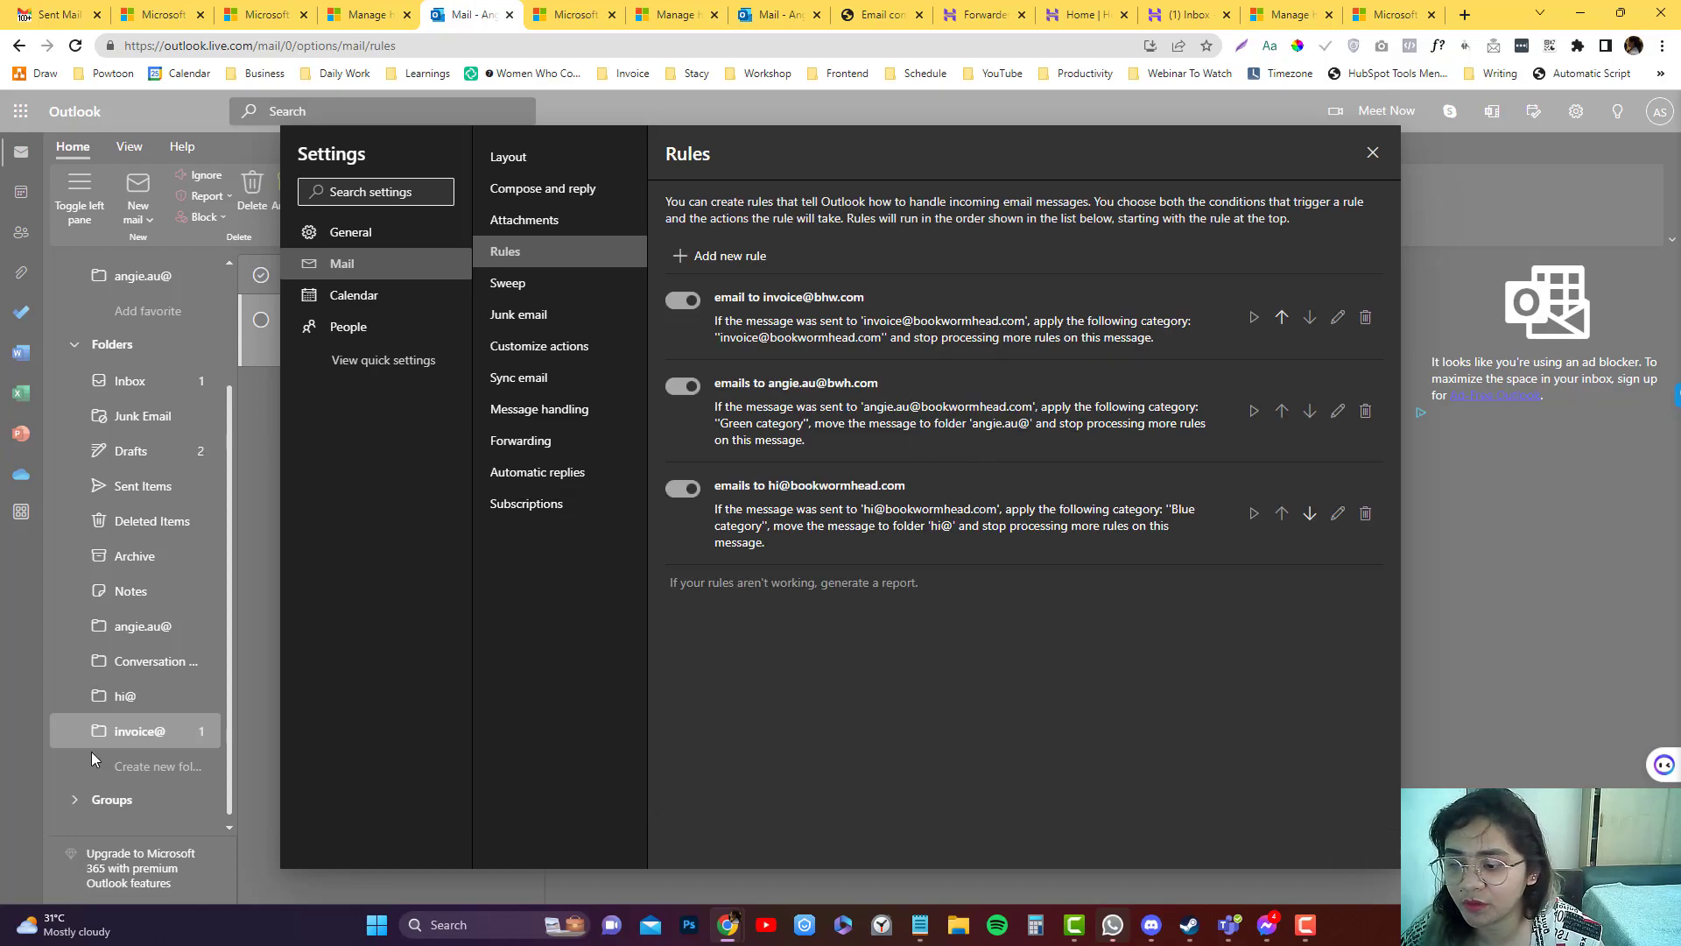
Close the rule settings and open the Favorites Inbox showing the Hostinger forwarder-verification email.
left_click(1373, 154)
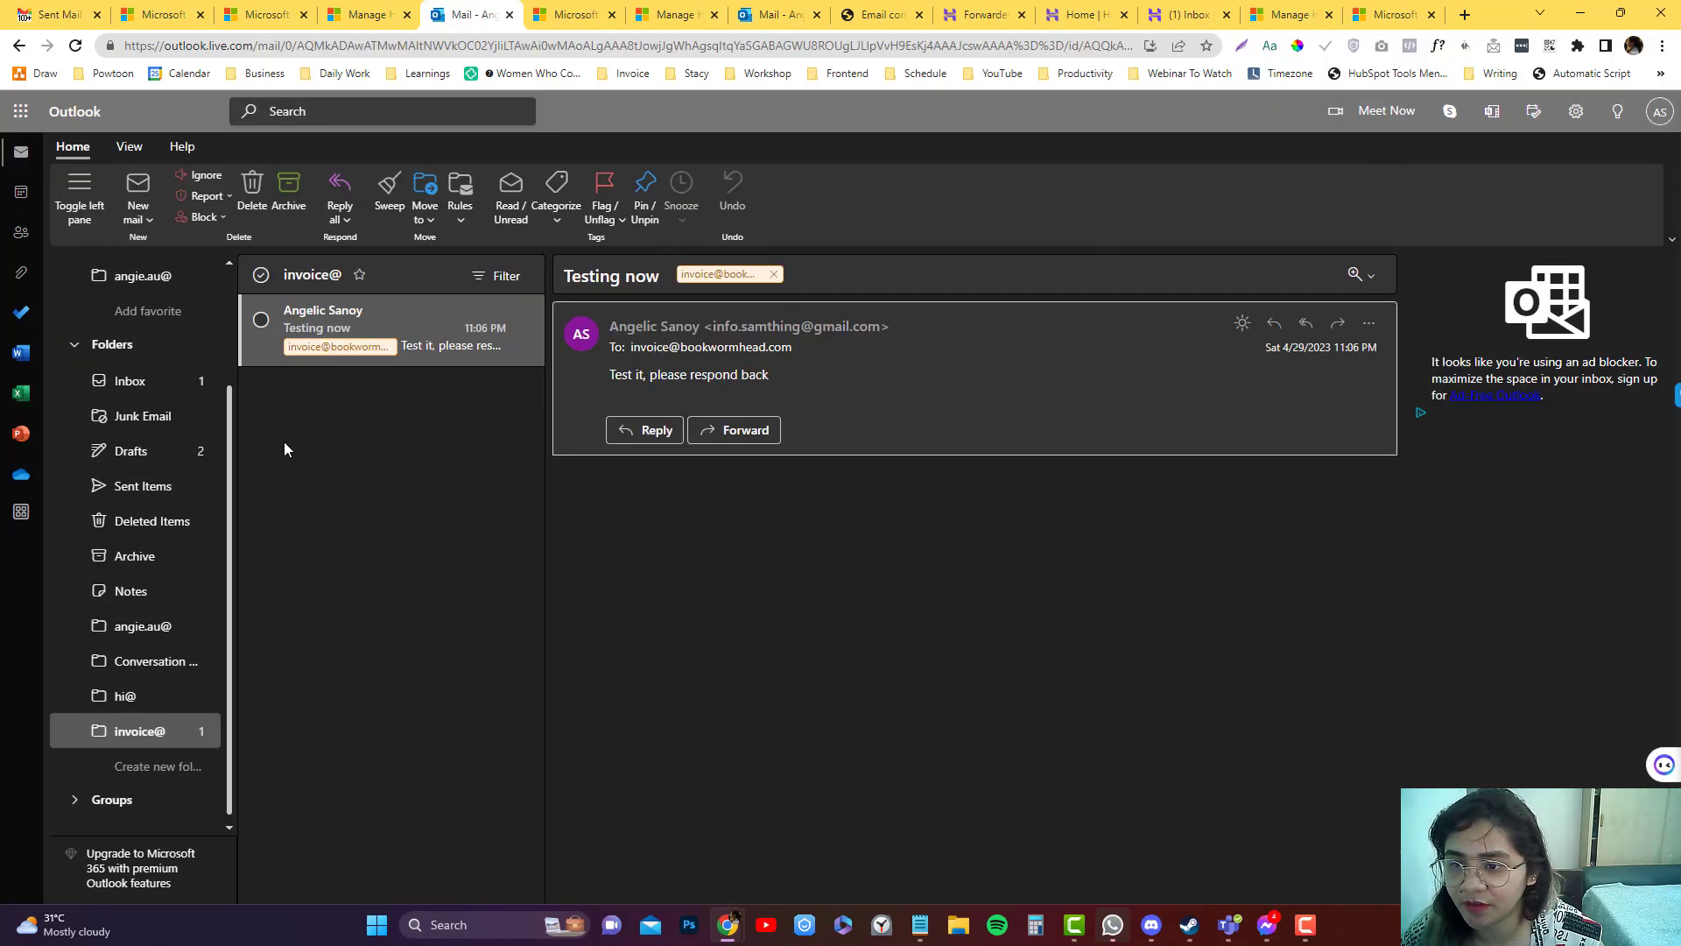
left_click(161, 380)
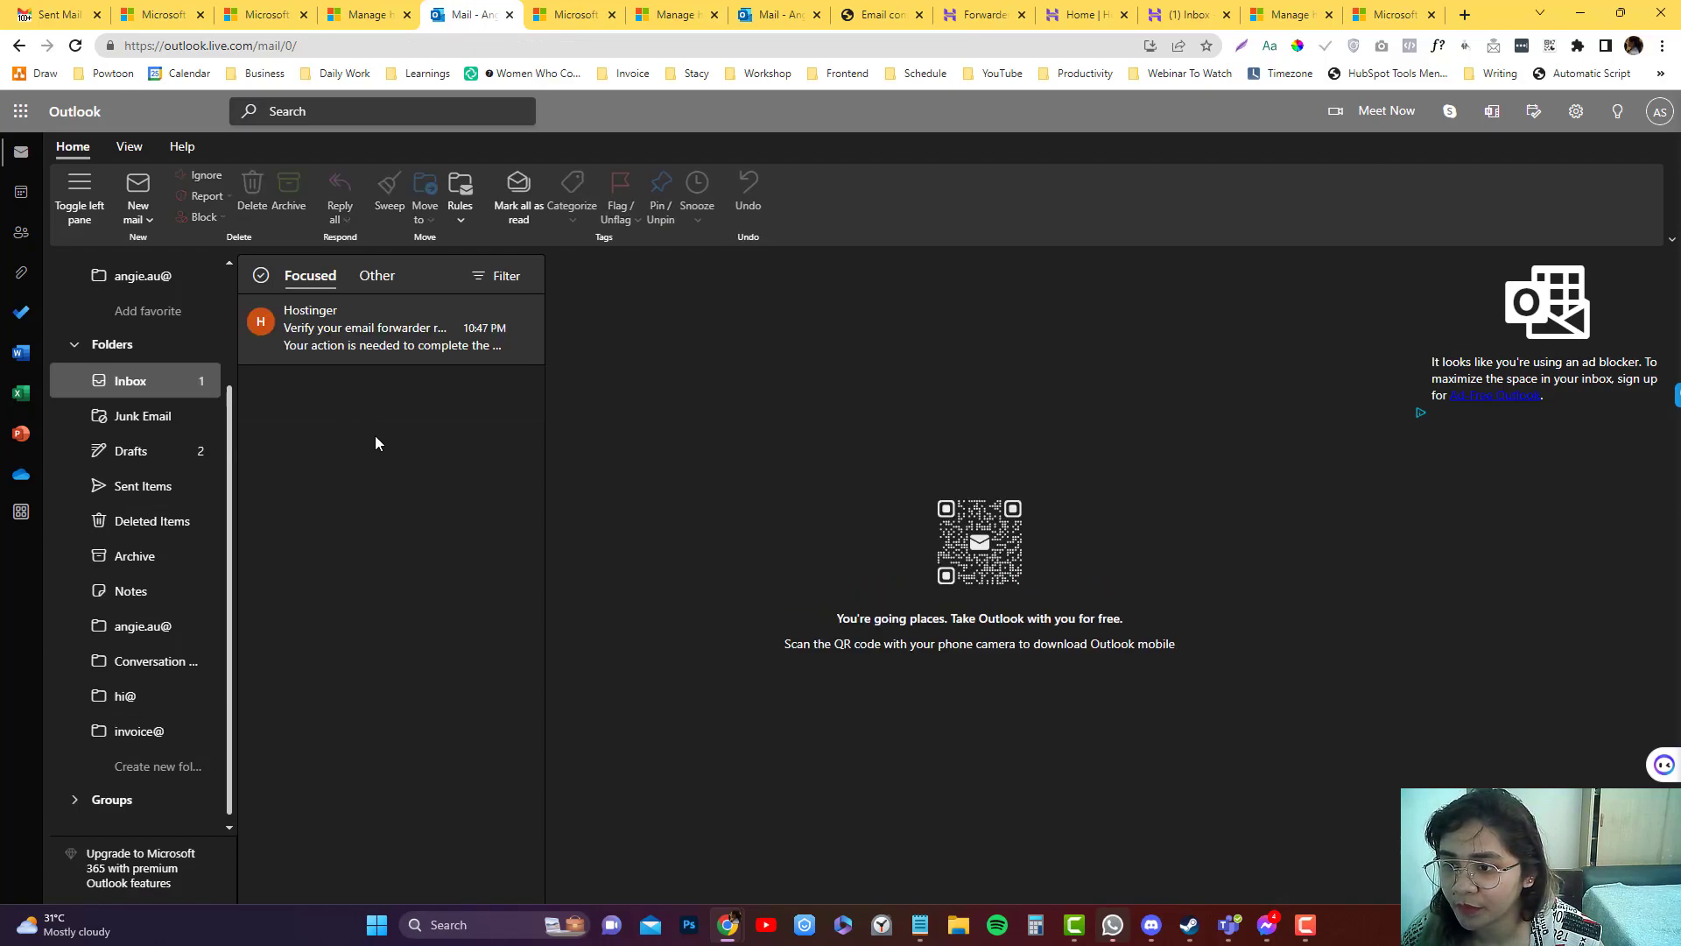
scroll(157, 394, "up", 3)
left_click(197, 317)
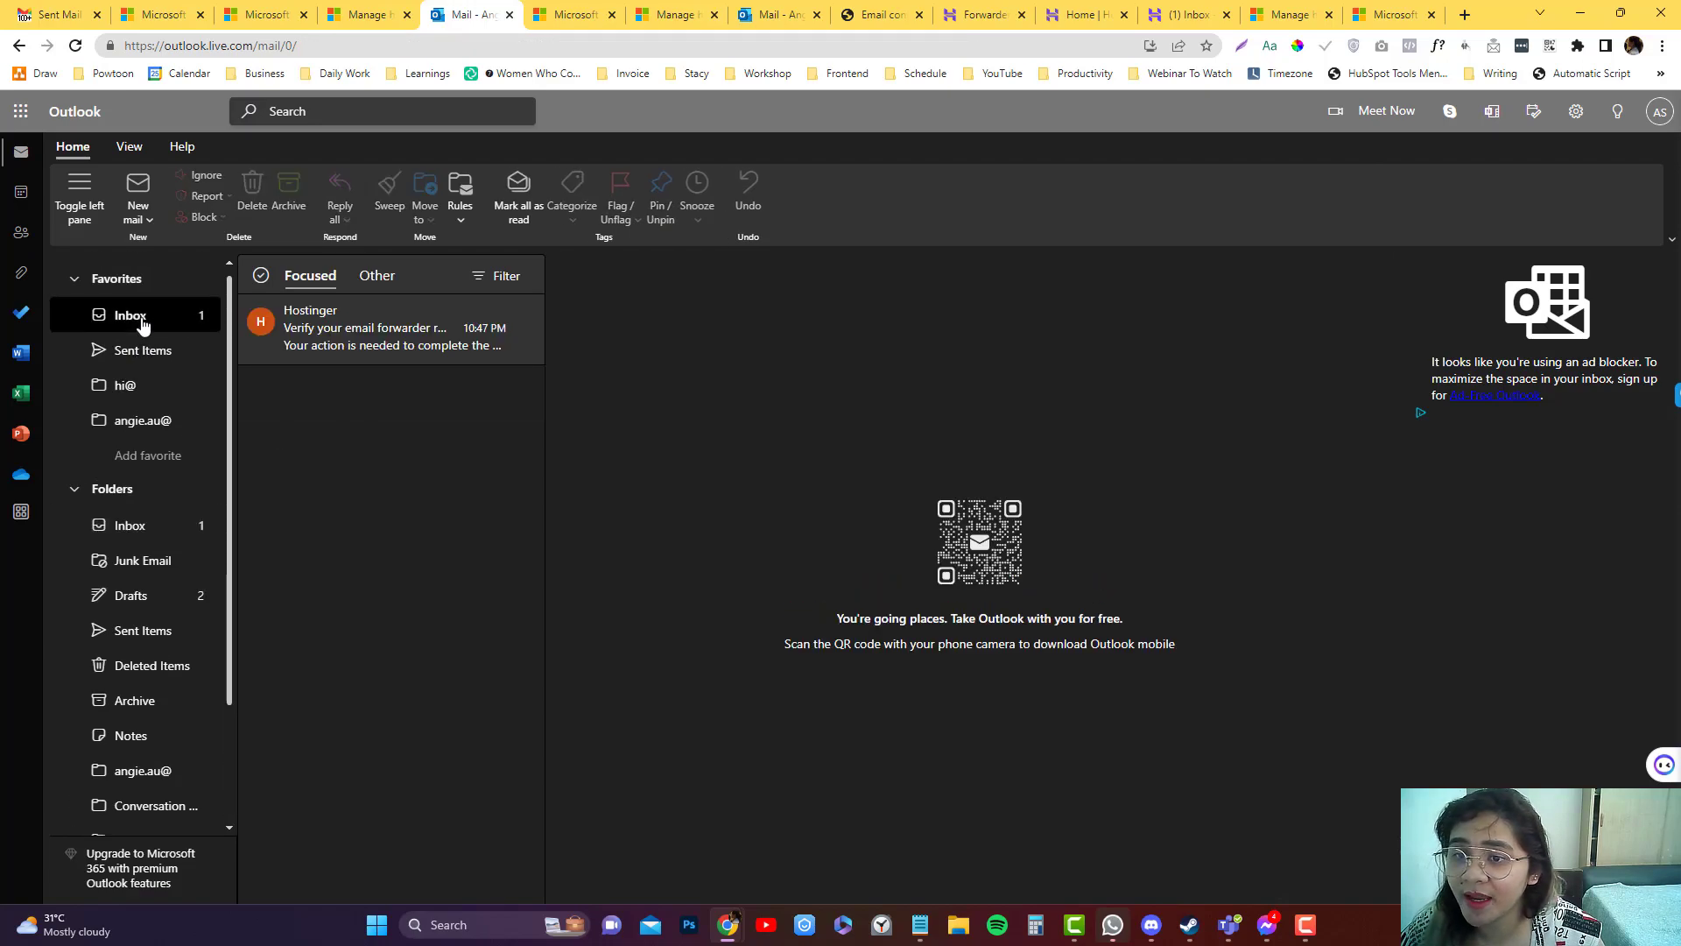